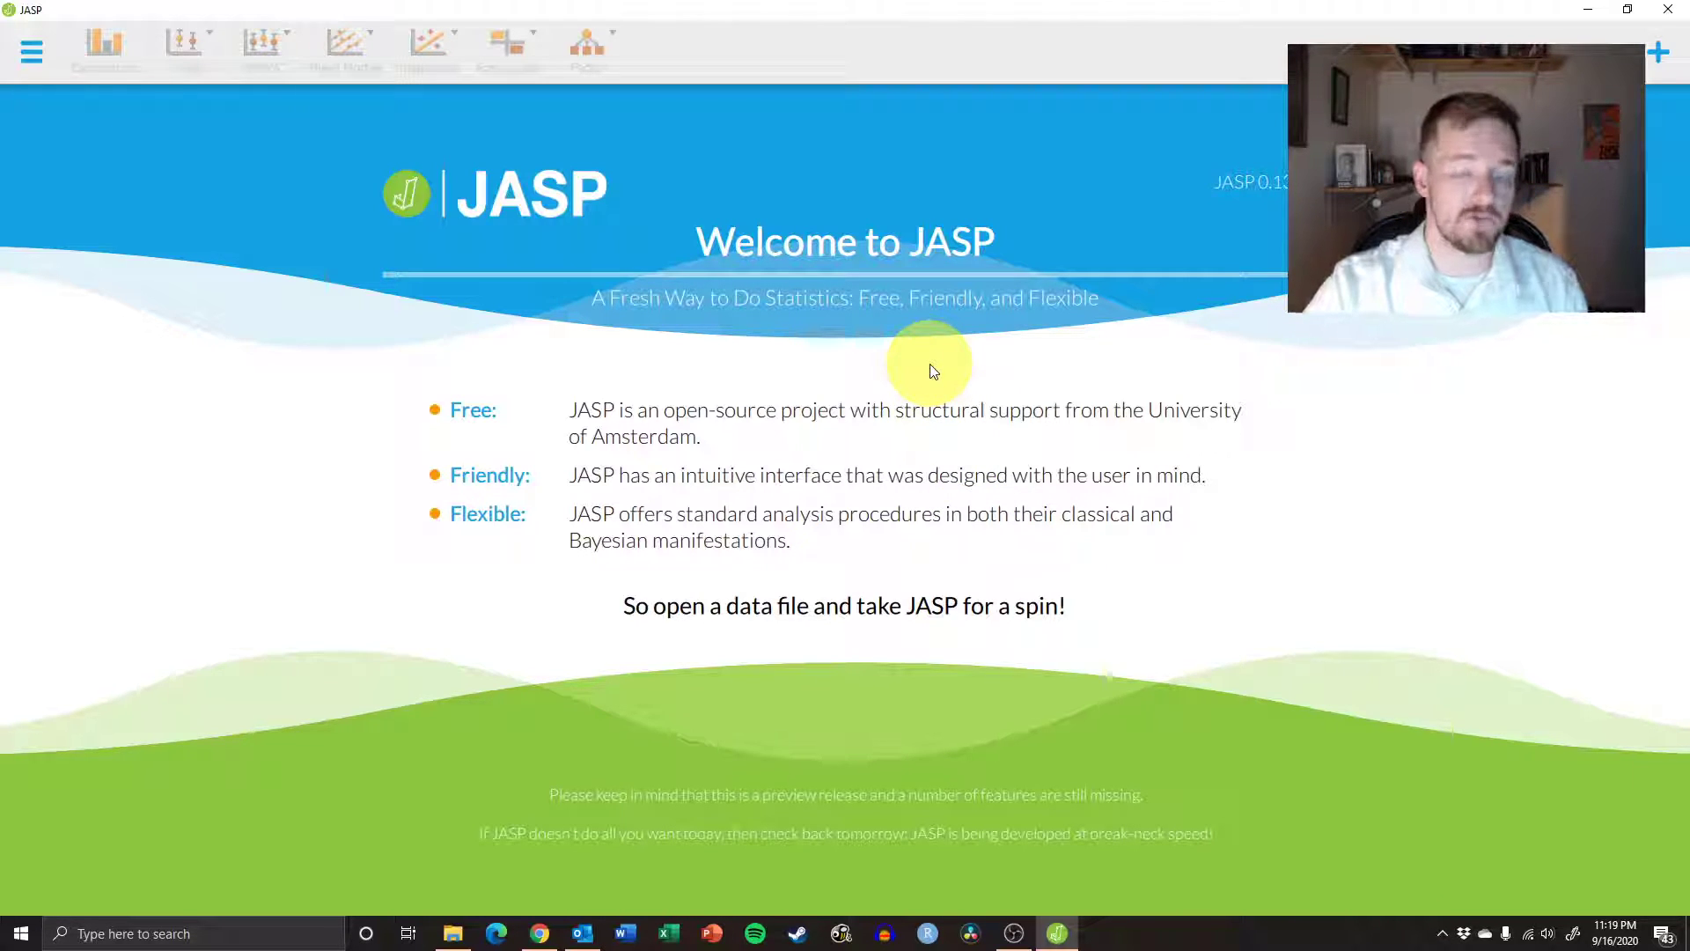
Open the ch2 example dataset from the recent files.
click(33, 55)
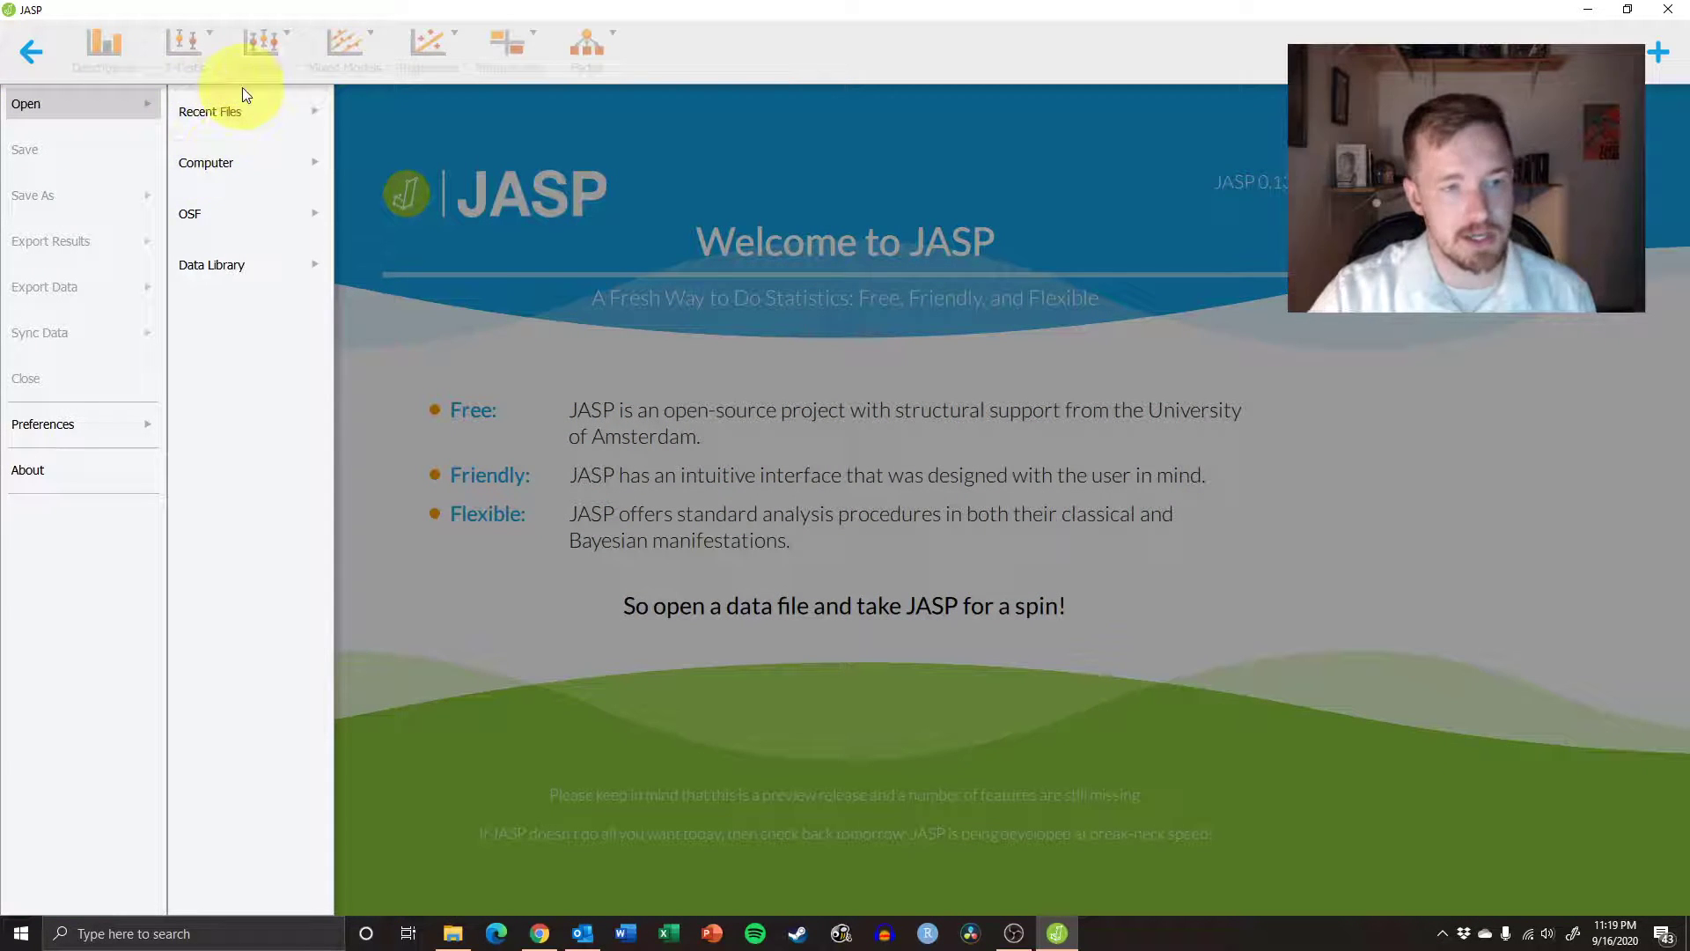
click(234, 111)
click(434, 169)
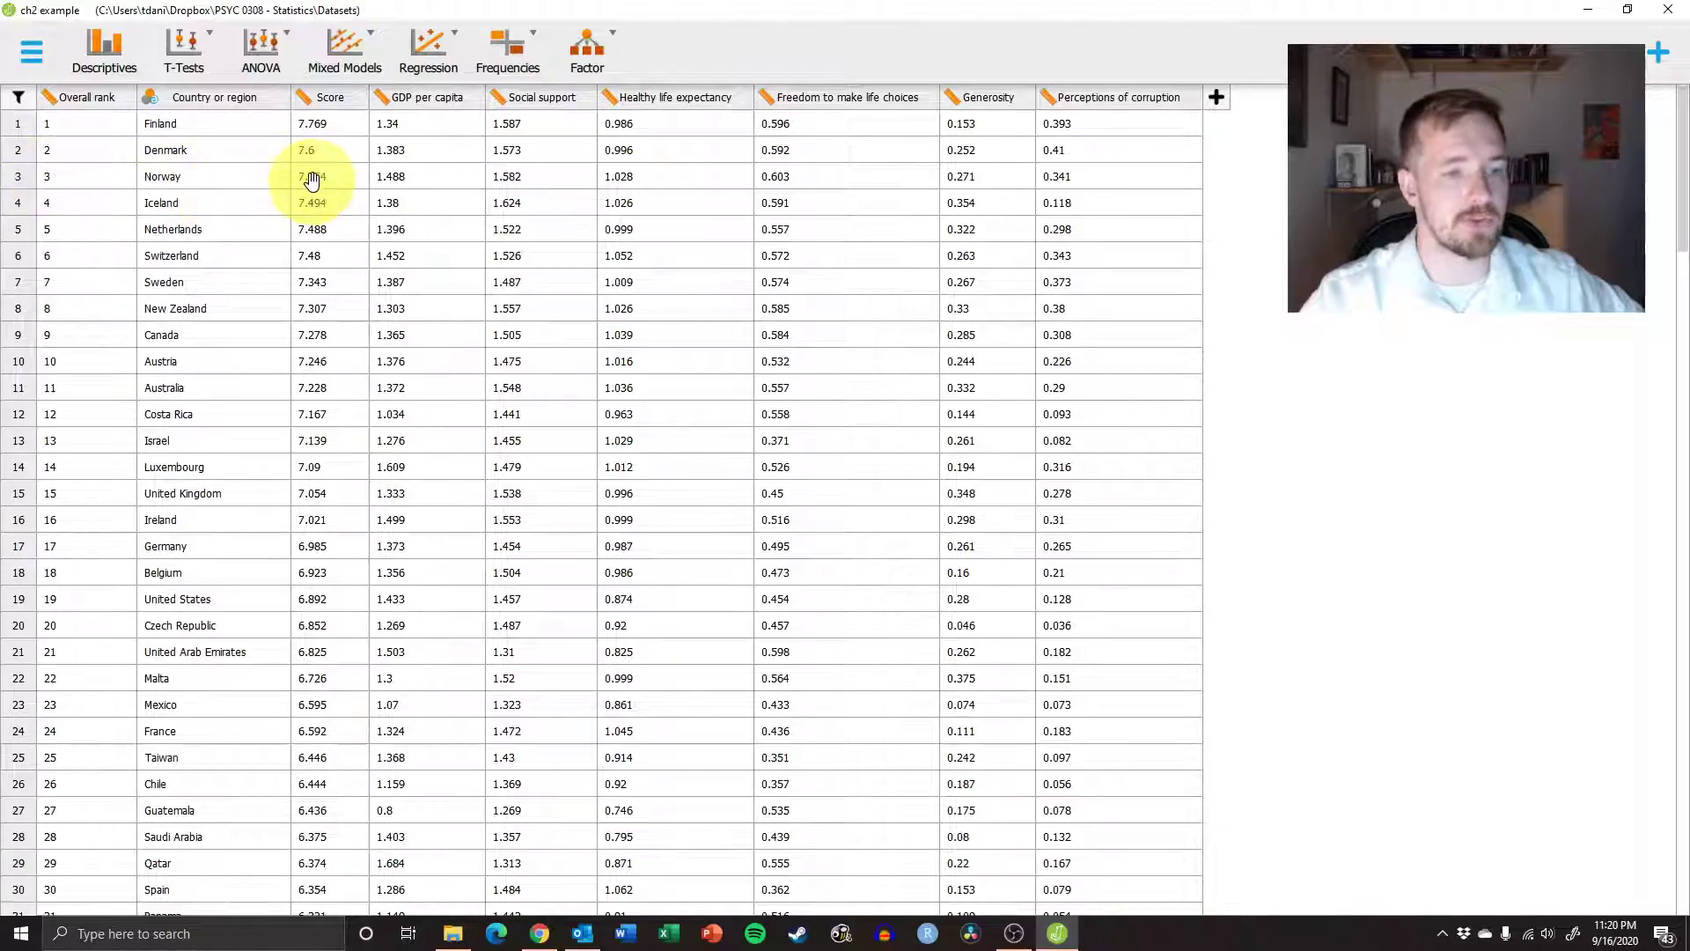
Look through all country rows of the dataset down to the last one and return to the first row.
scroll(434, 420, down, 12)
scroll(434, 419, down, 20)
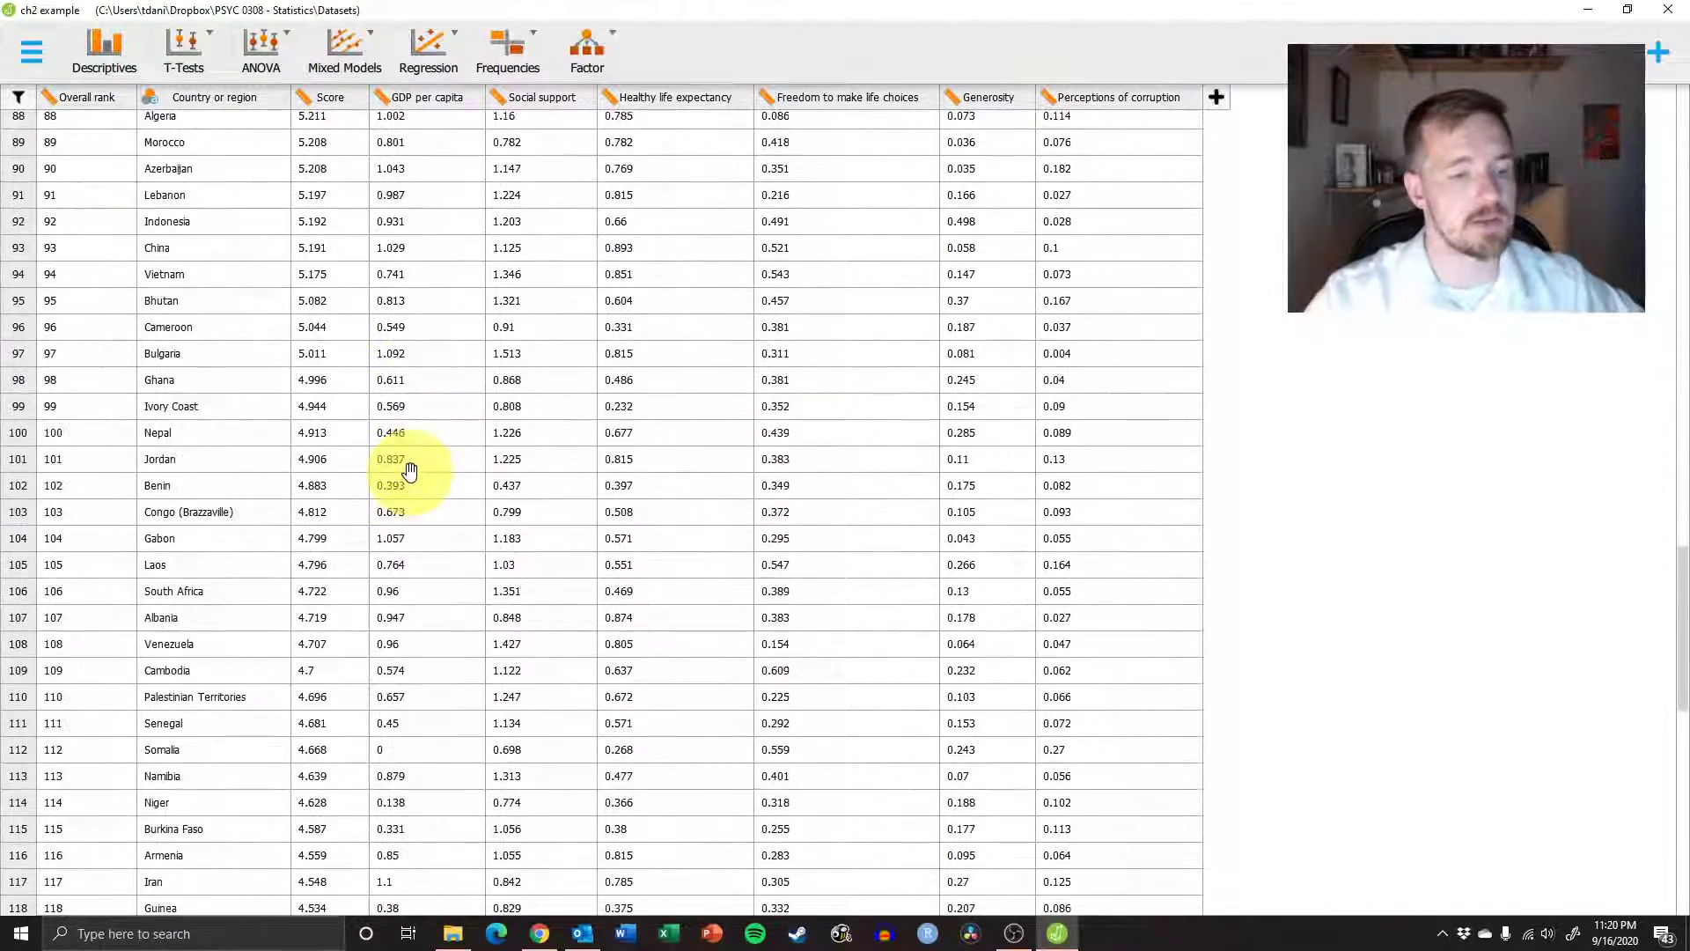
scroll(417, 465, up, 2)
scroll(414, 467, down, 2)
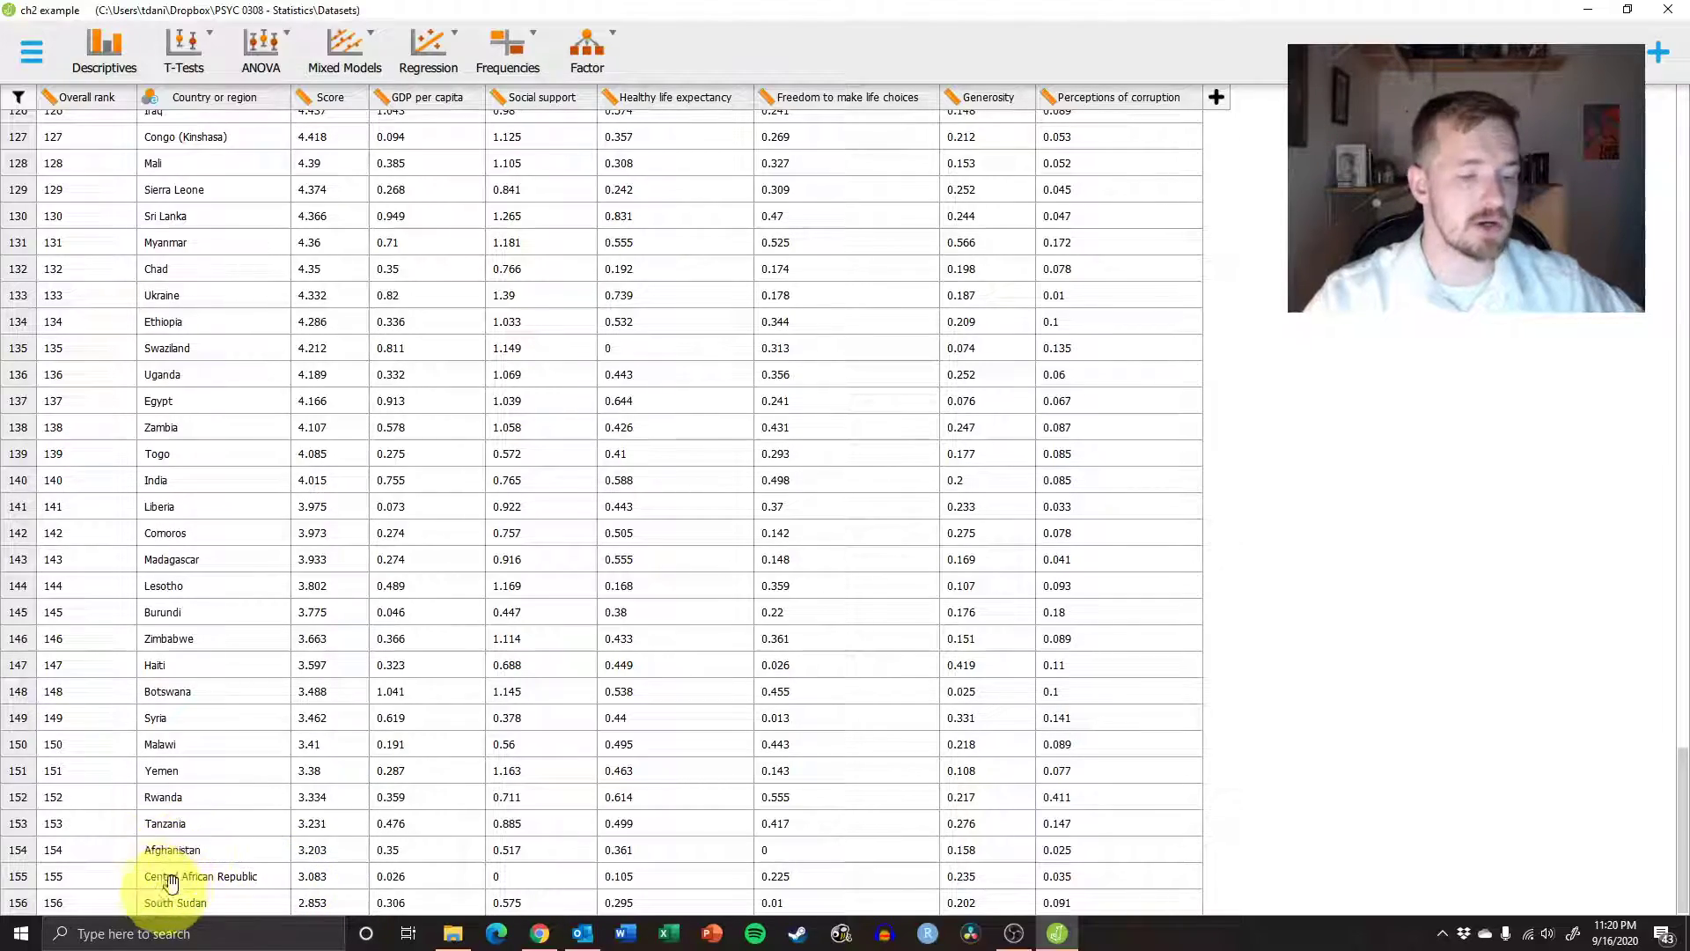
scroll(244, 695, up, 20)
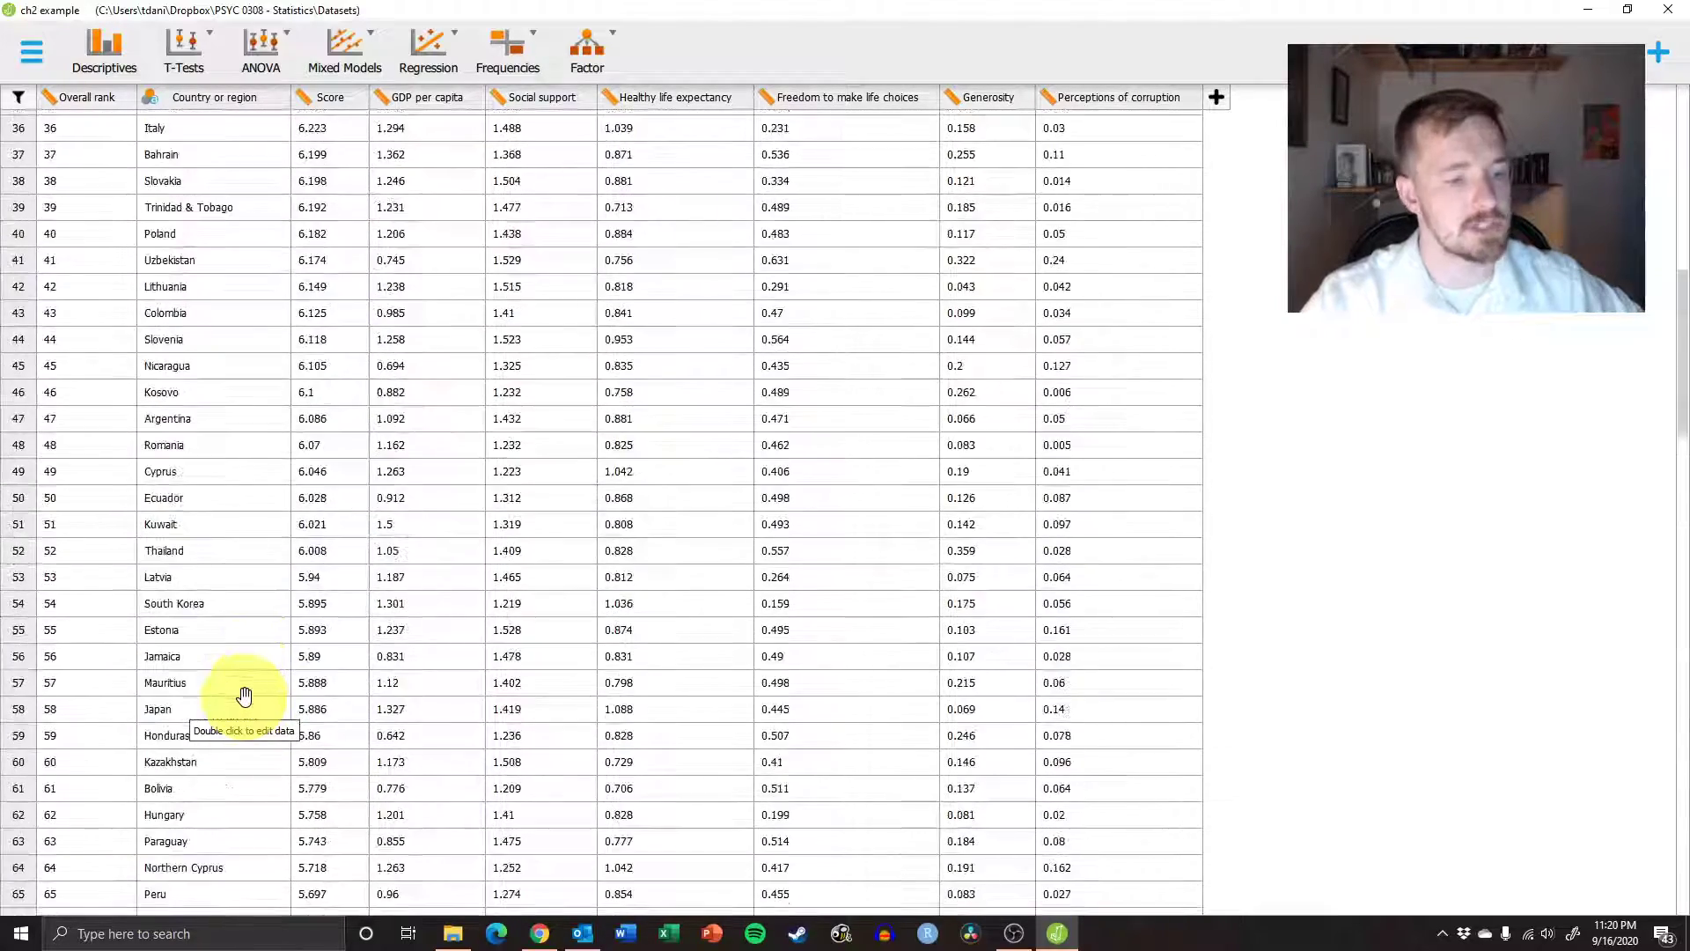
scroll(244, 696, up, 12)
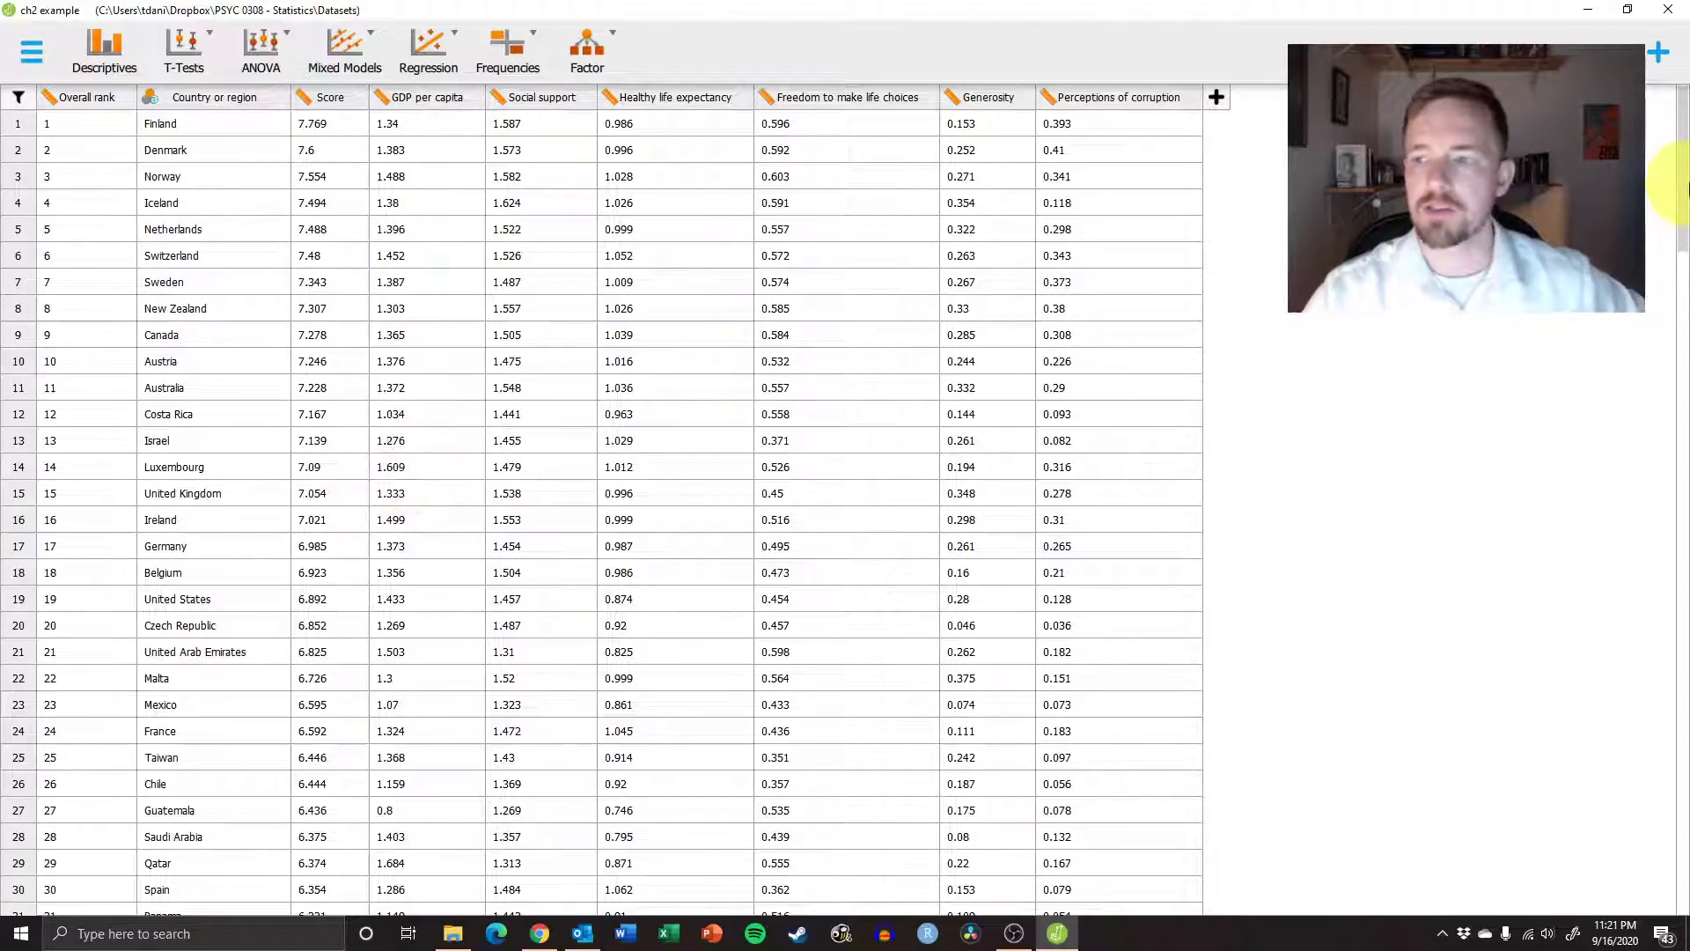
mouse_move(1684, 151)
mouse_down()
mouse_move(1658, 882)
mouse_move(1649, 566)
mouse_move(1673, 145)
mouse_up()
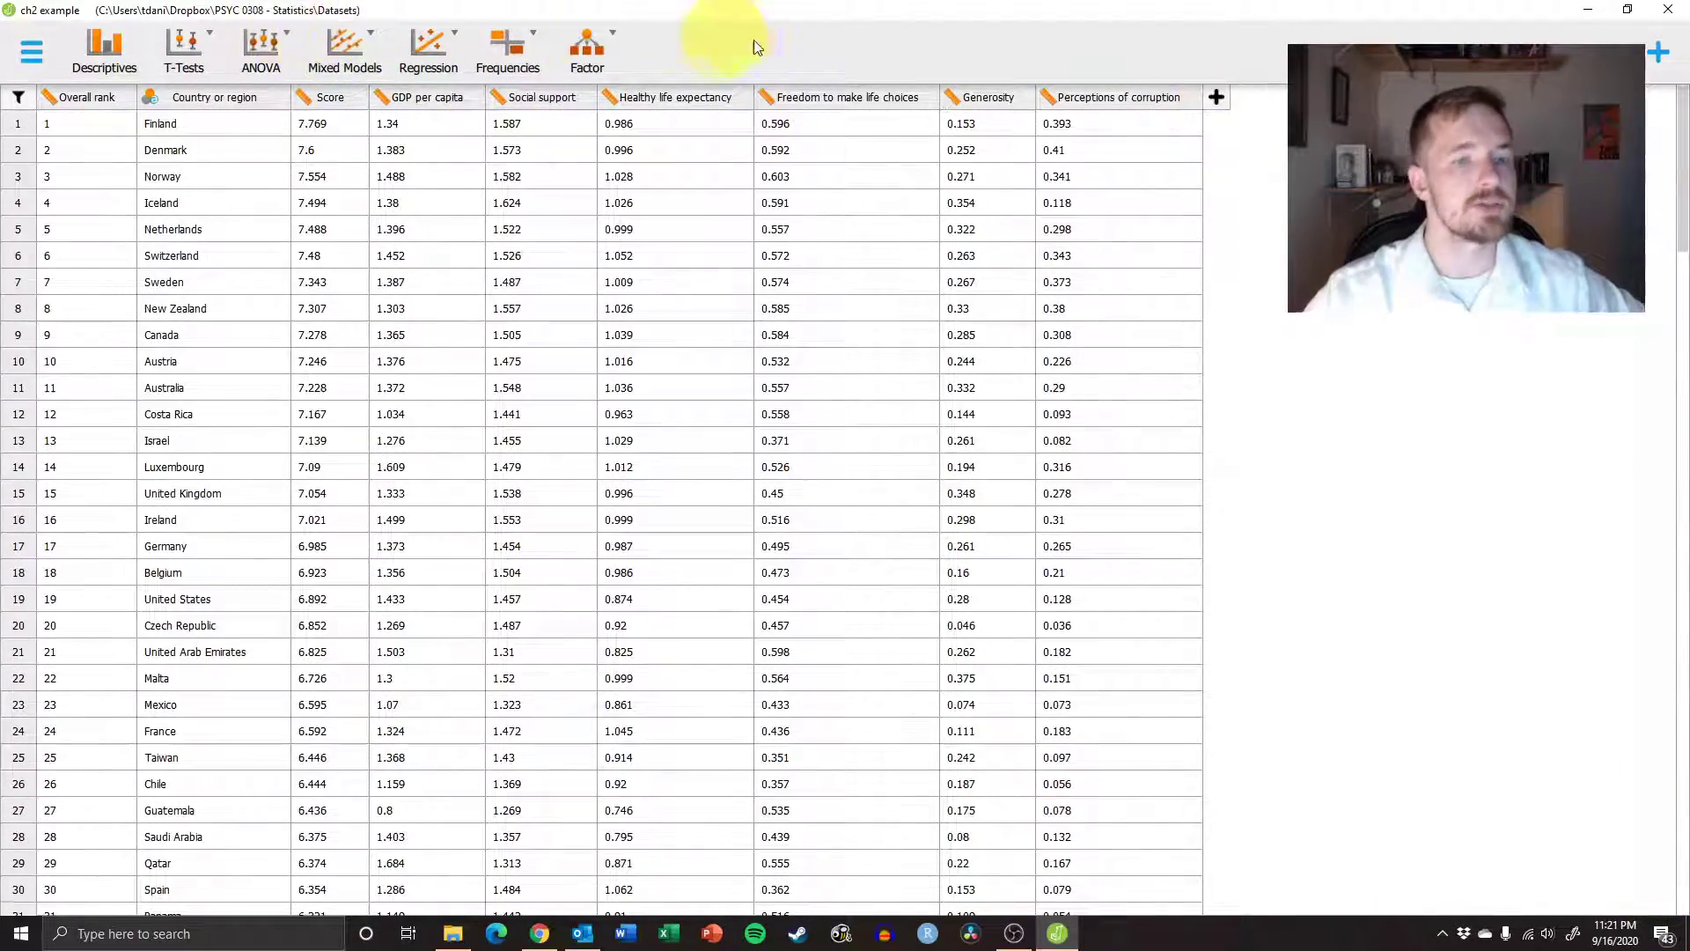
Start a Descriptive Statistics analysis with Overall rank as its variable.
click(97, 50)
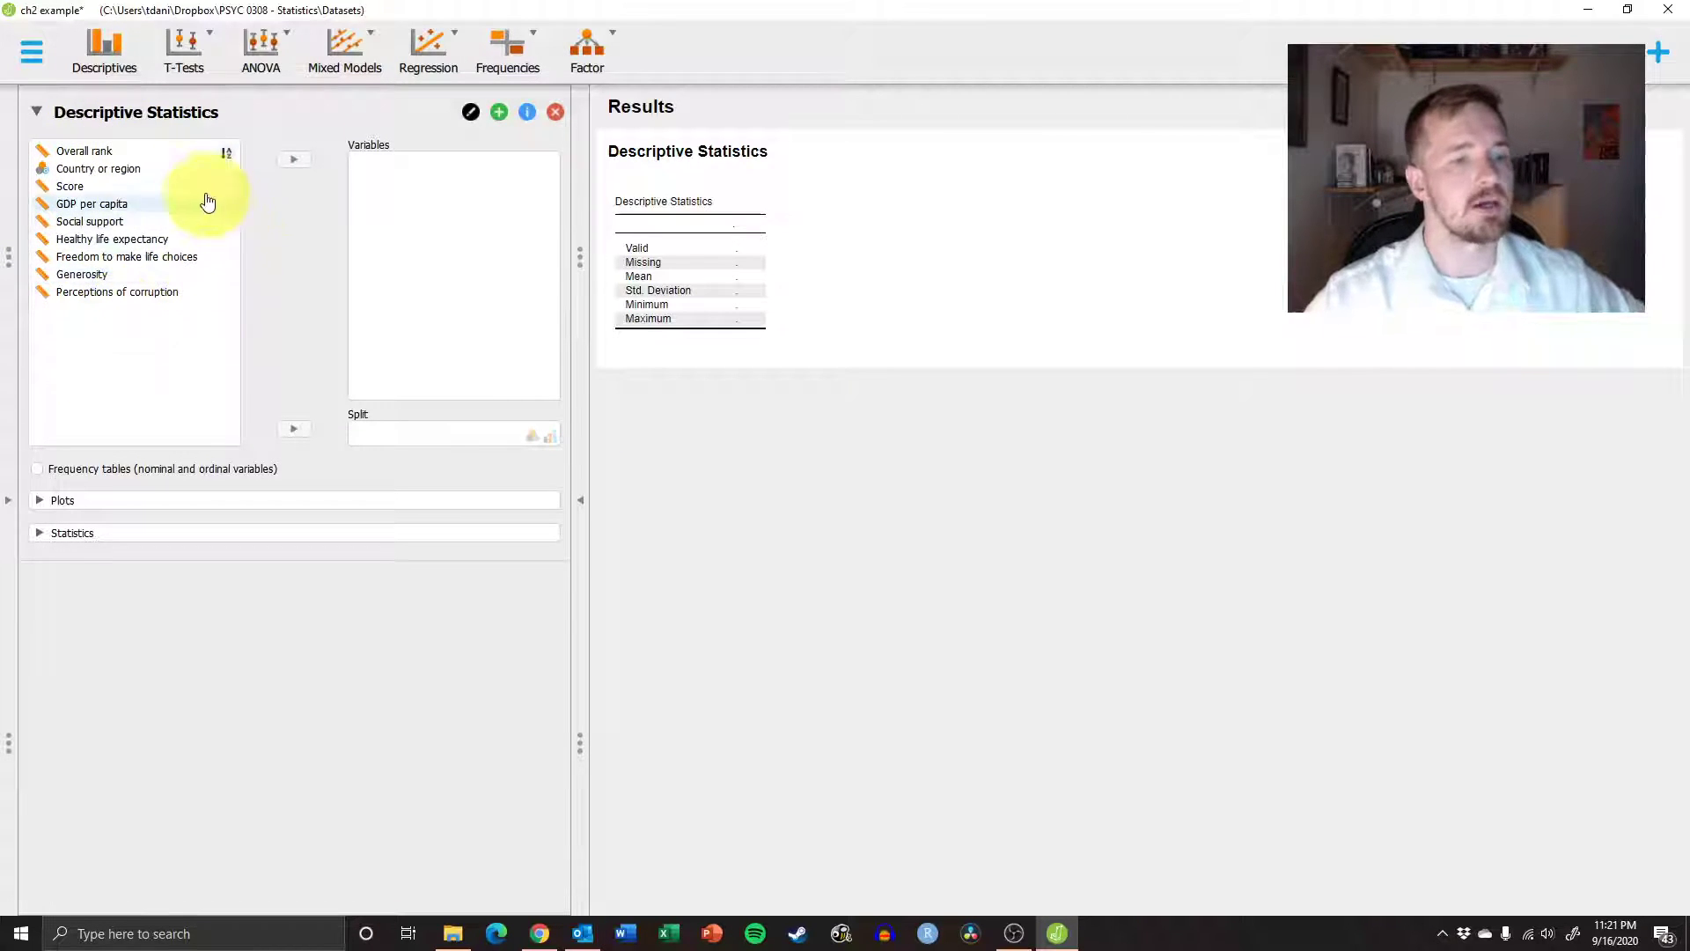
click(81, 151)
click(295, 166)
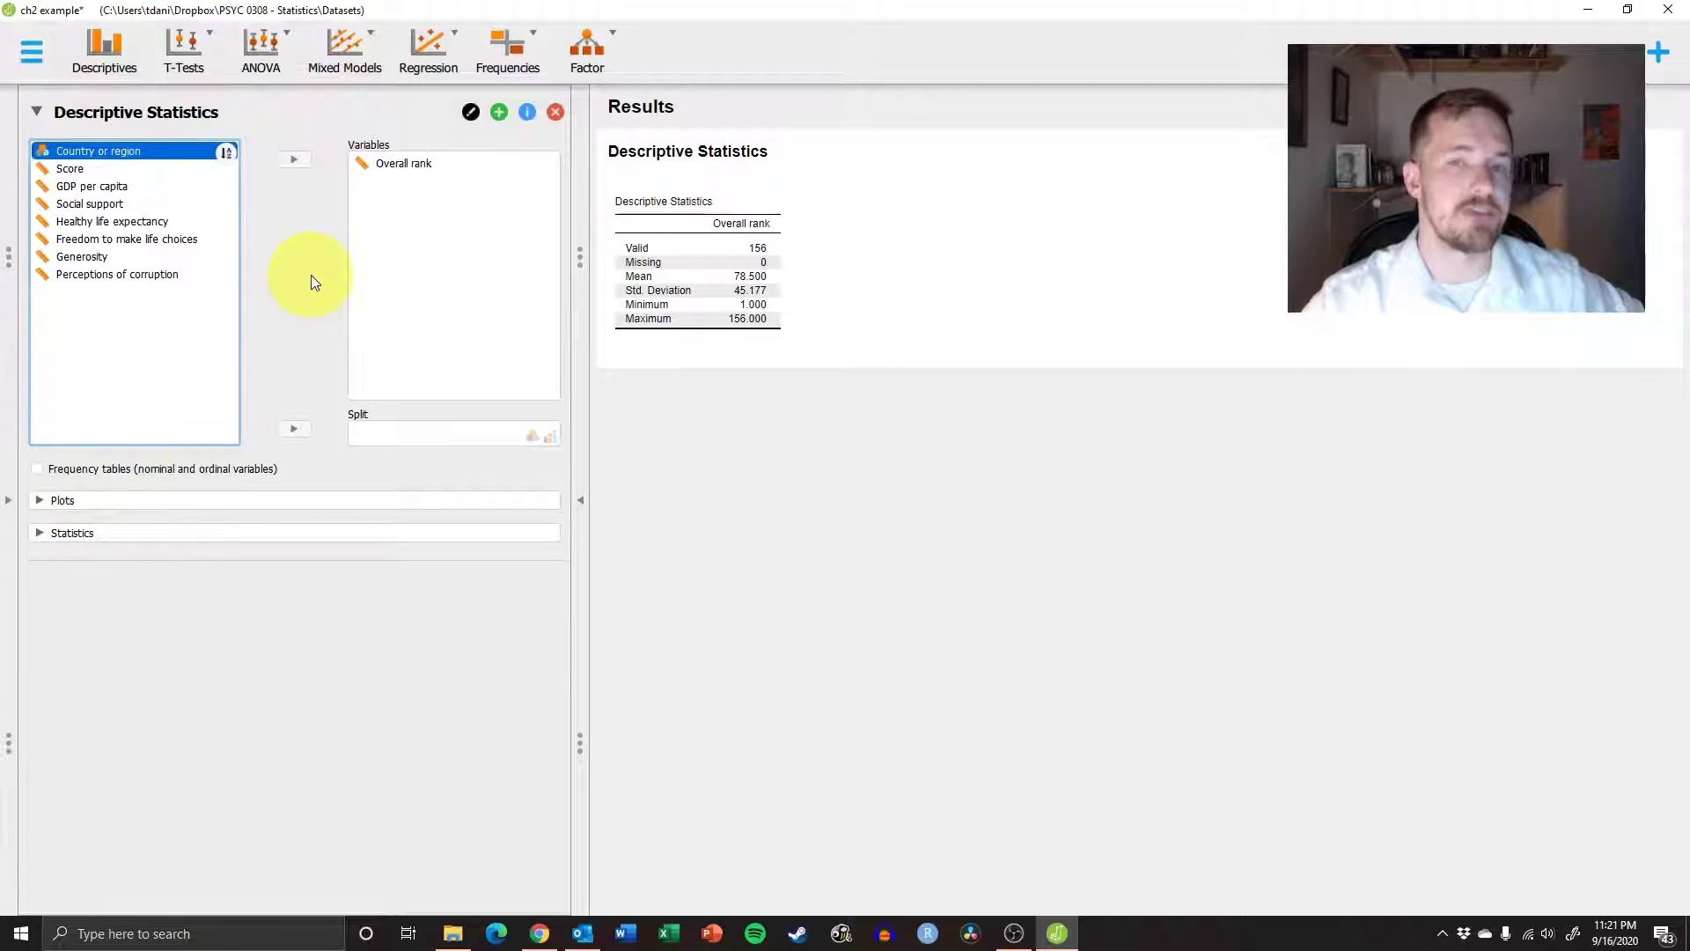
Replace Overall rank with Country or region as the variable of the descriptive analysis.
click(413, 178)
click(294, 160)
click(159, 171)
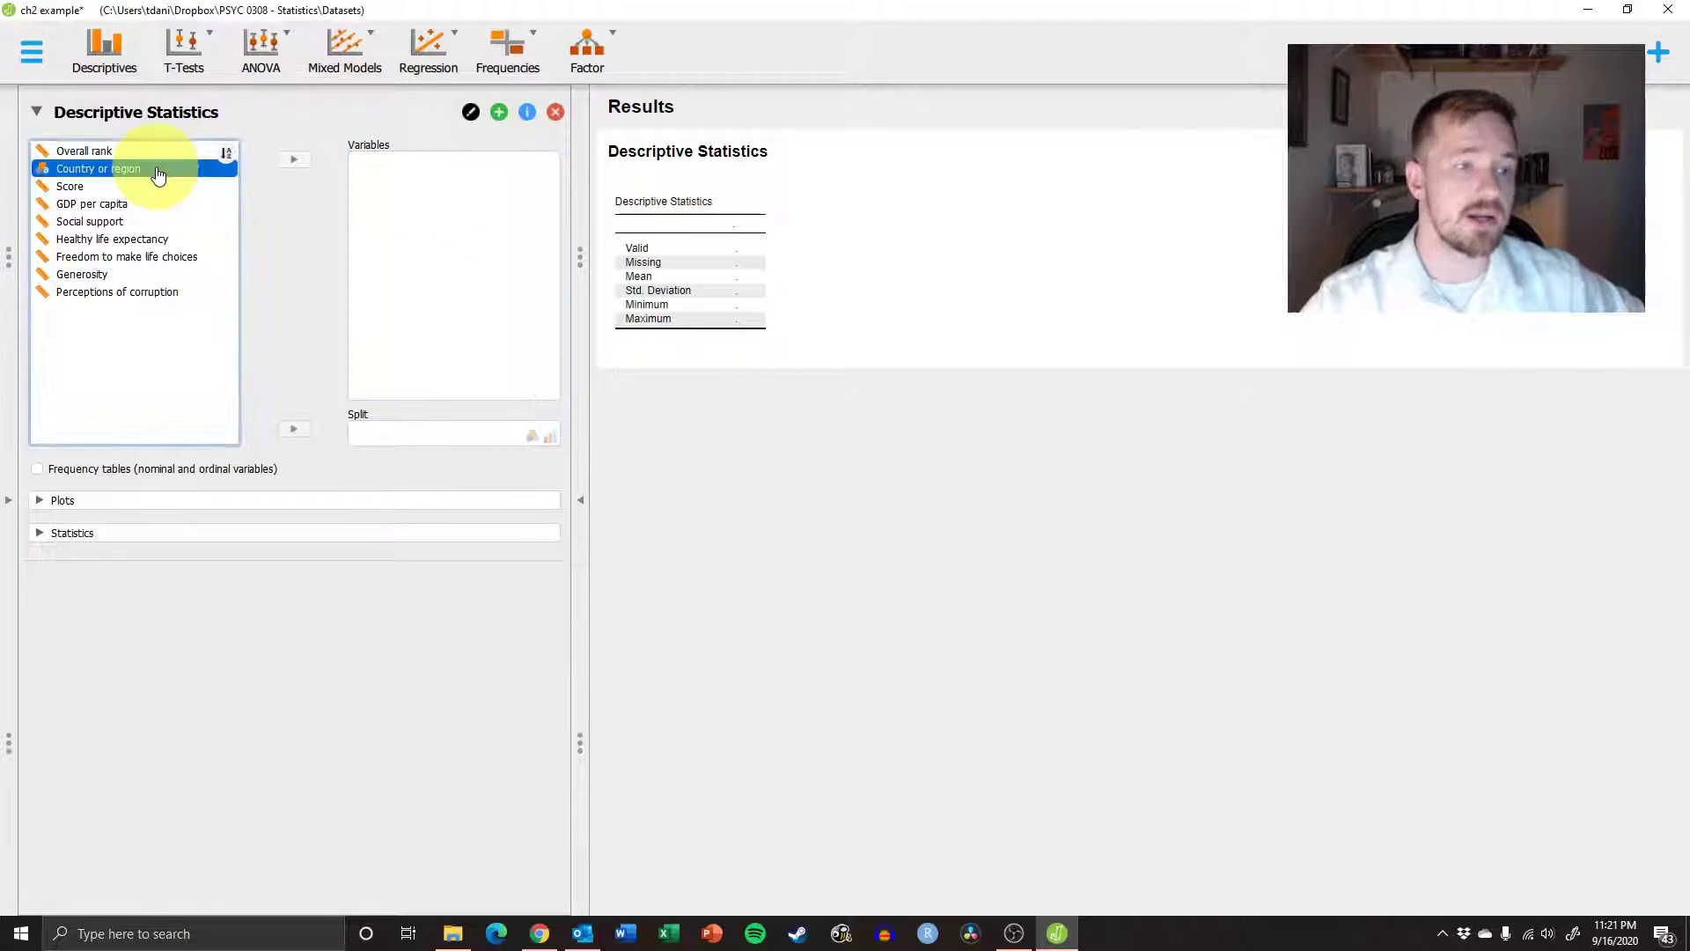
click(294, 162)
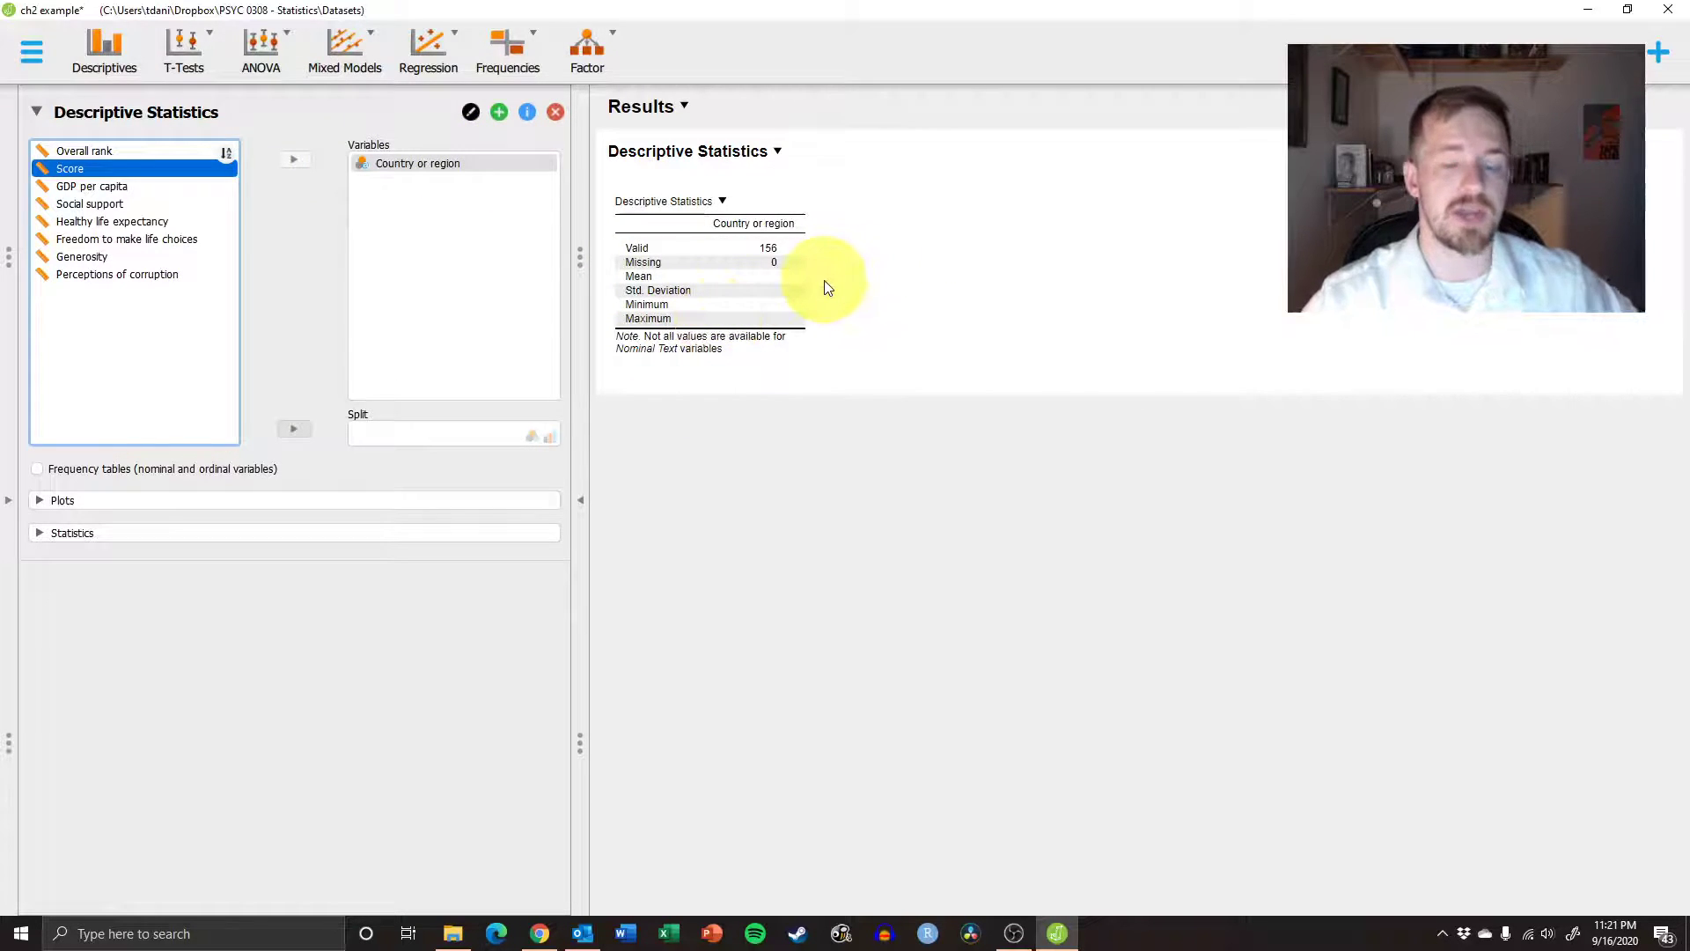
Replace Country or region with Score as the variable of the descriptive analysis.
click(405, 164)
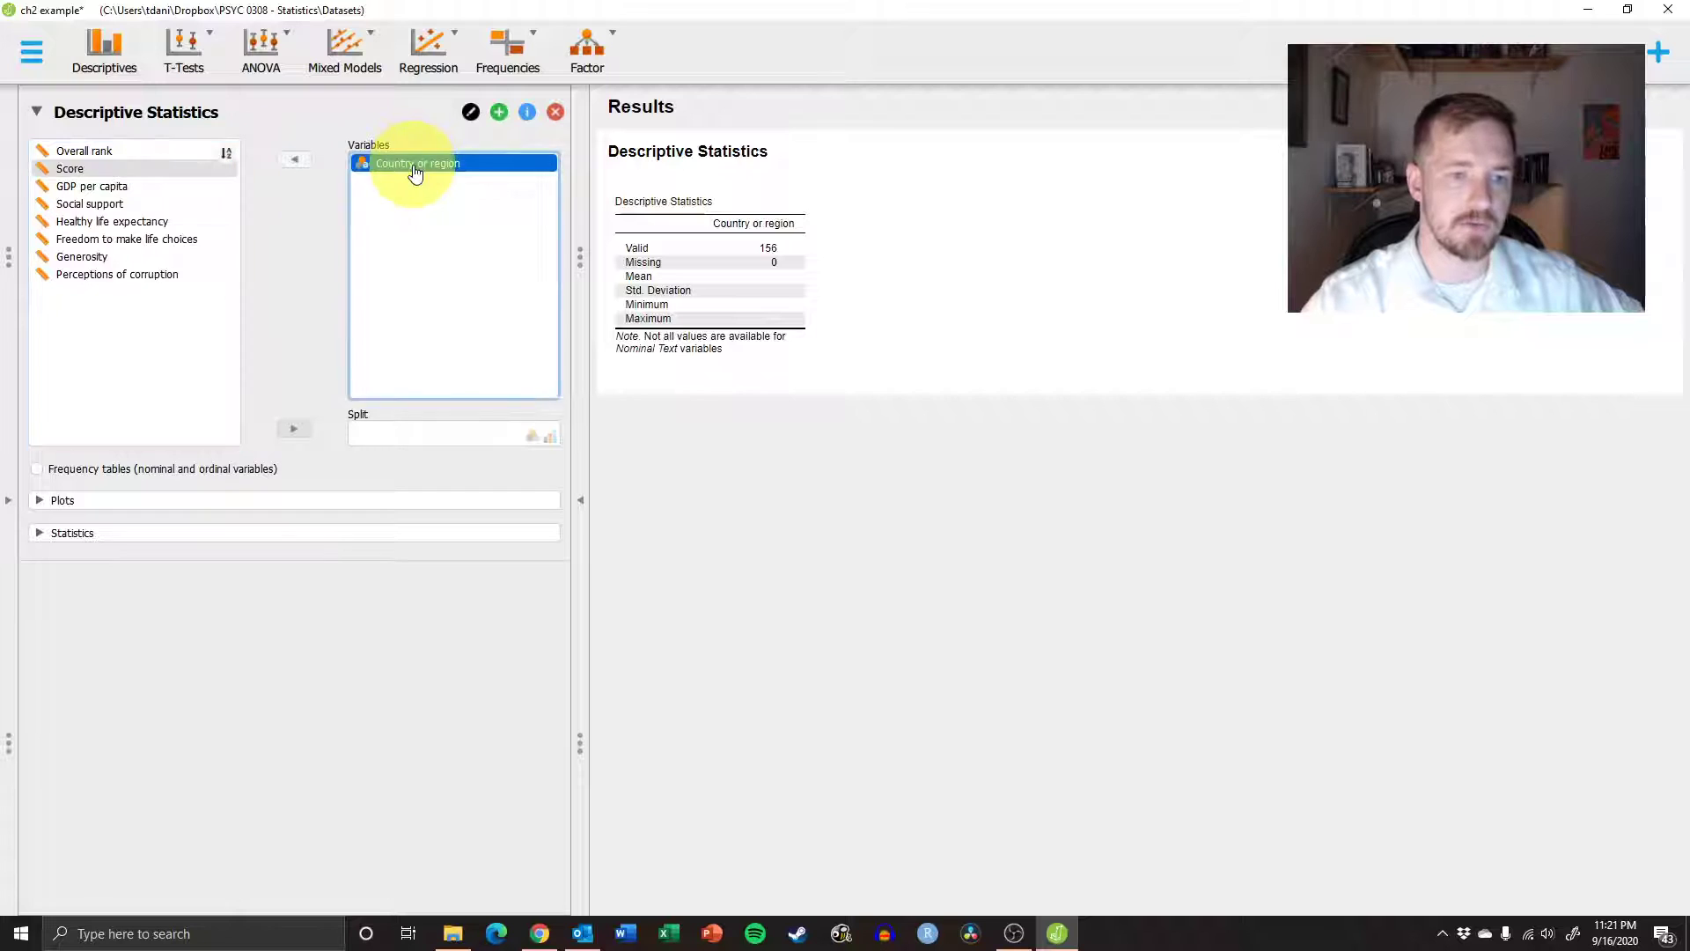
click(296, 162)
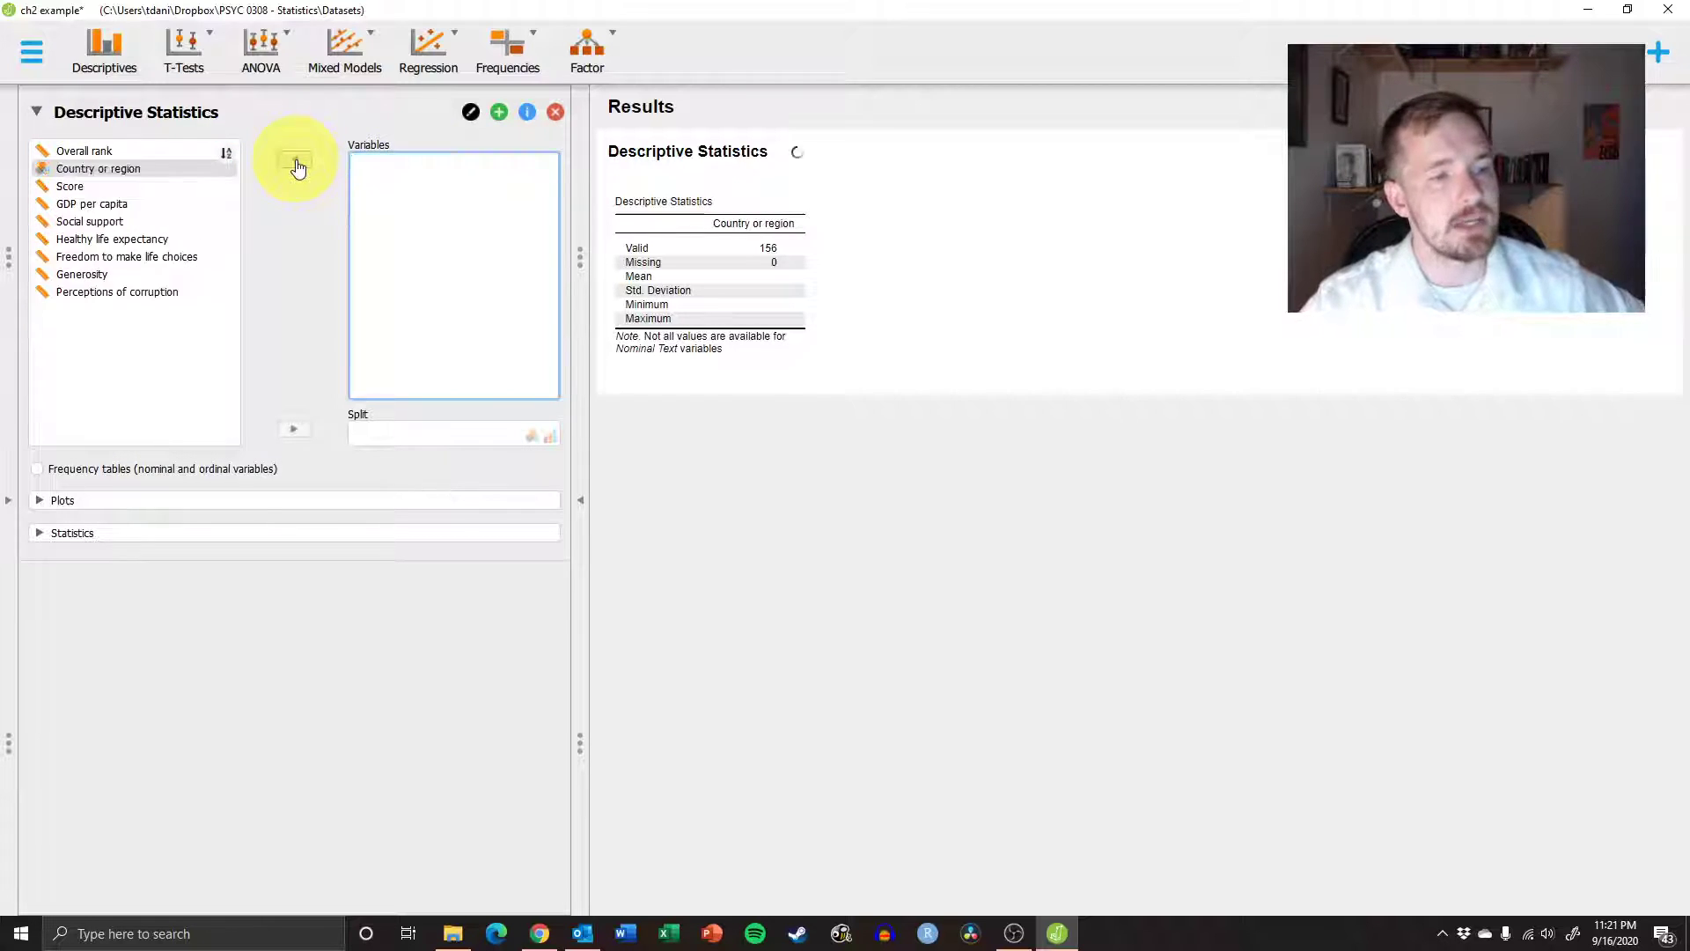
drag(88, 186, 384, 236)
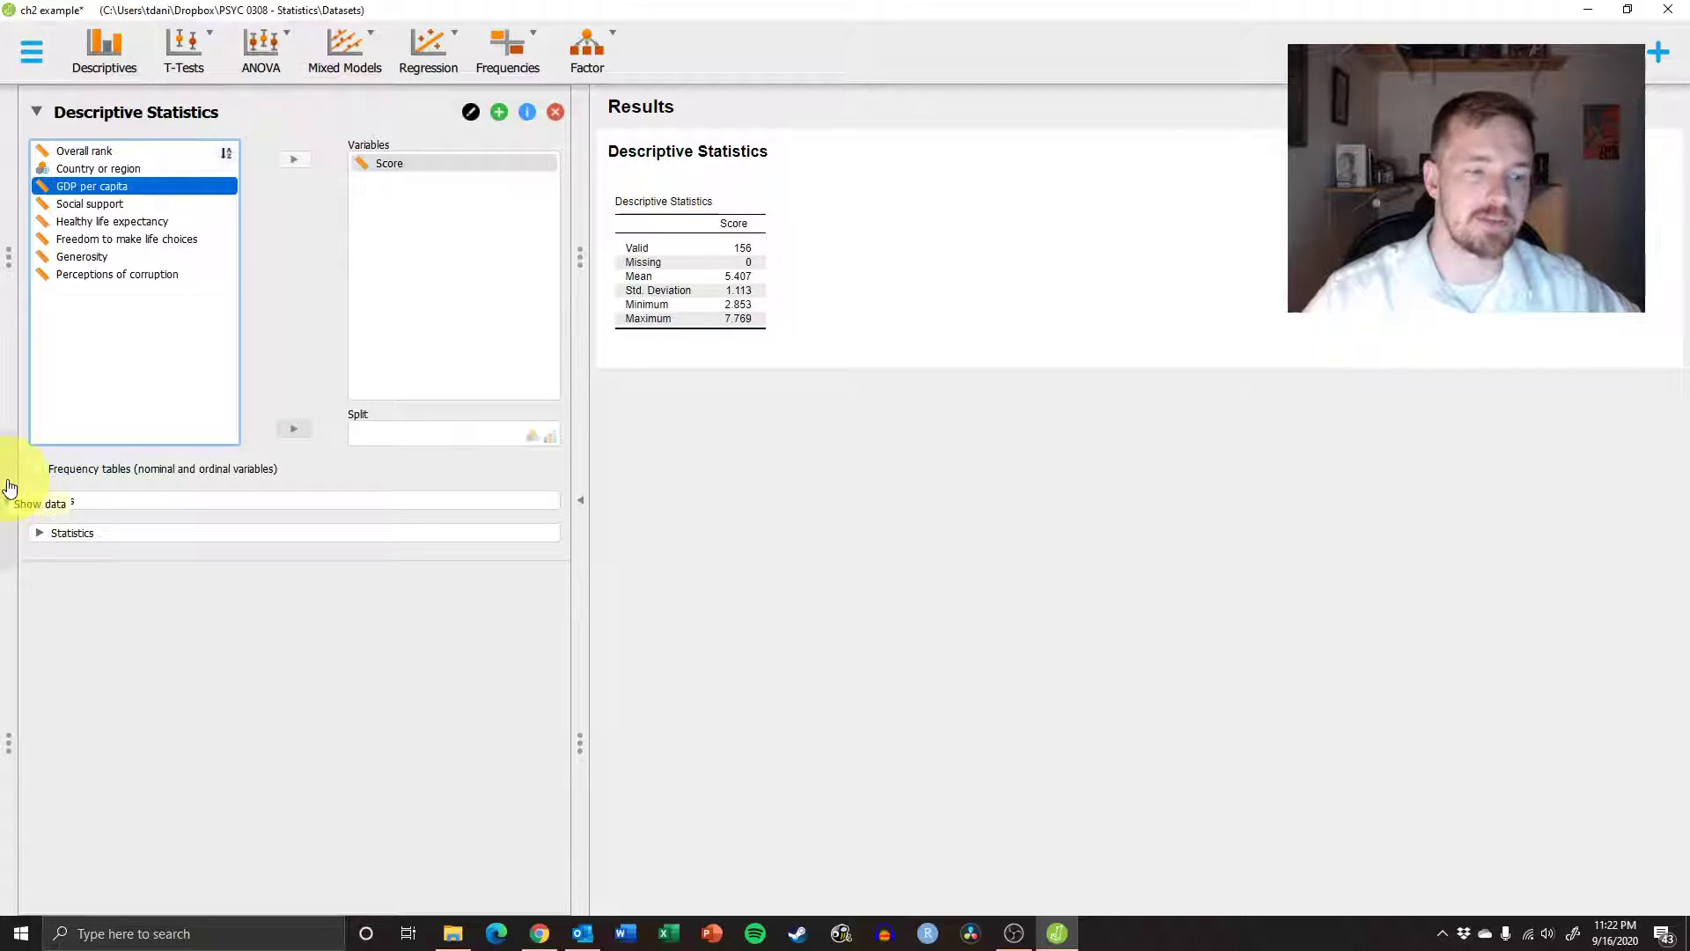
Show the data table, examine how the Score values run across the ranked countries, and return to the analysis.
click(8, 488)
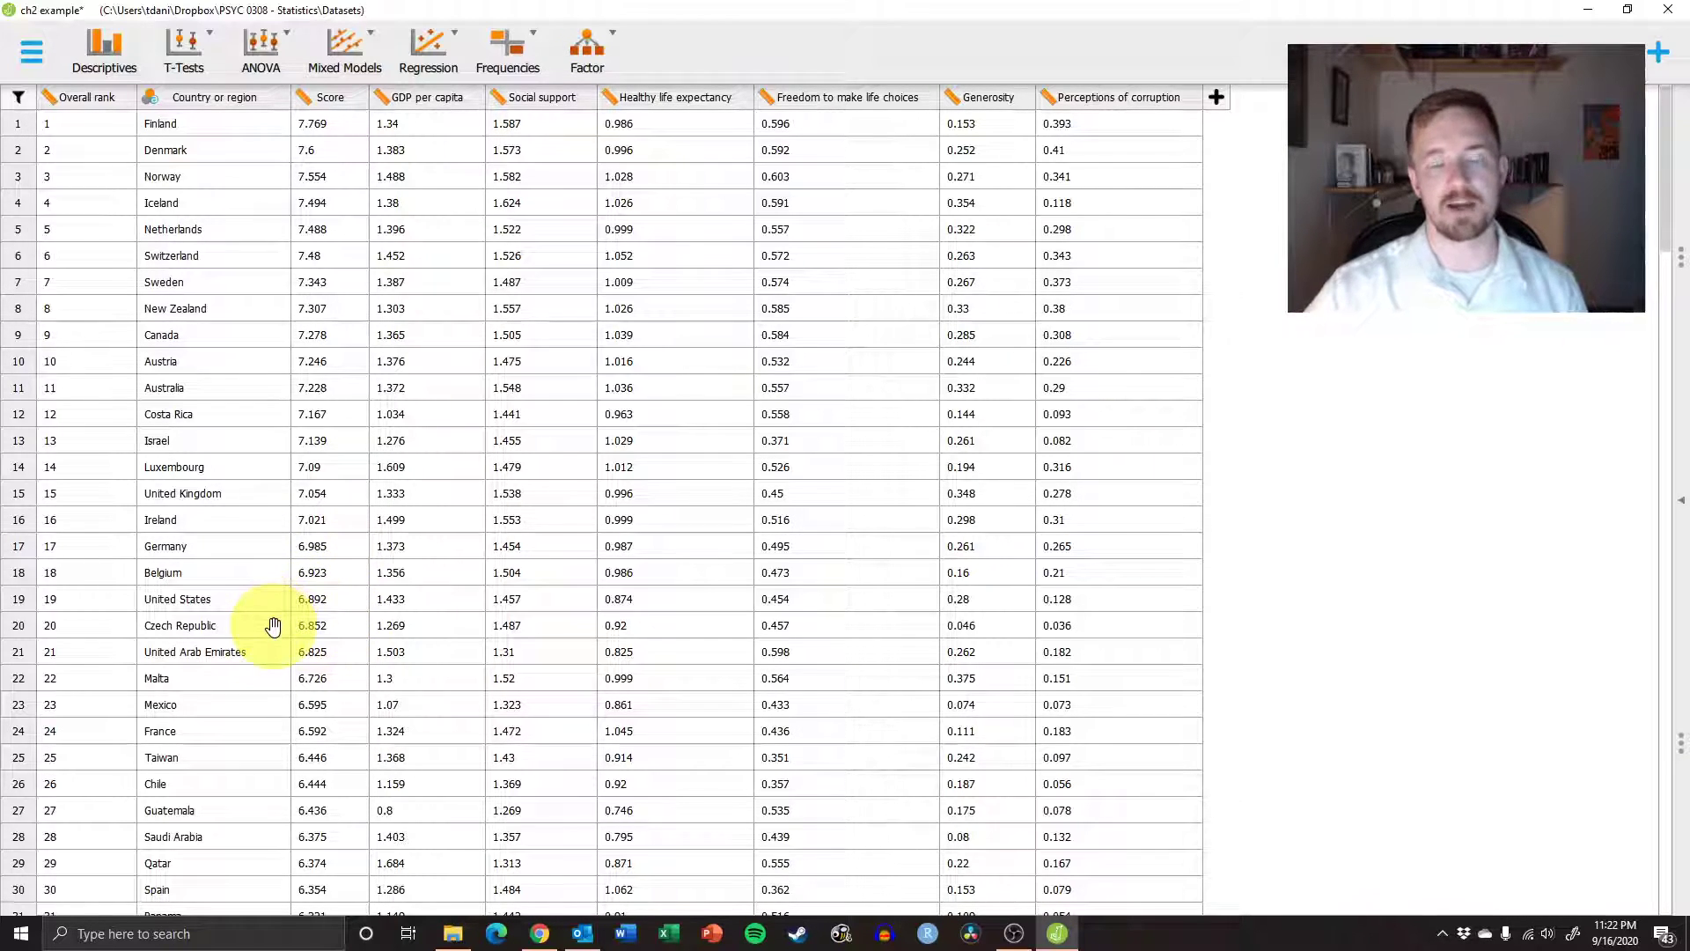
scroll(283, 596, down, 15)
scroll(335, 623, down, 1)
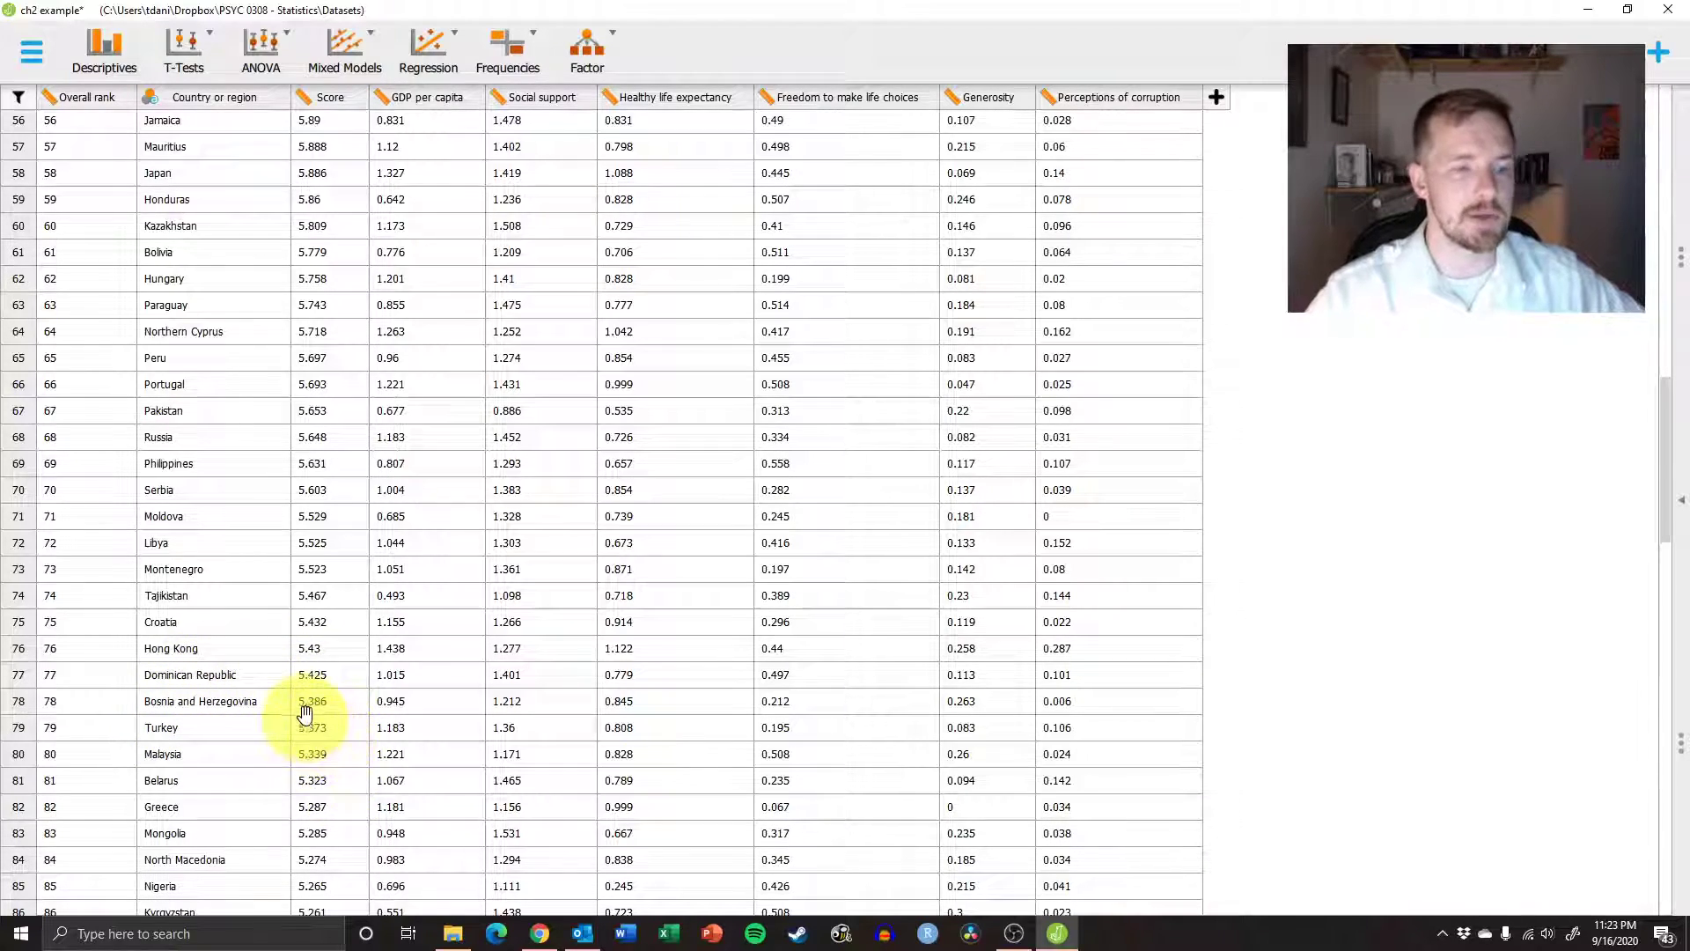
scroll(317, 717, up, 15)
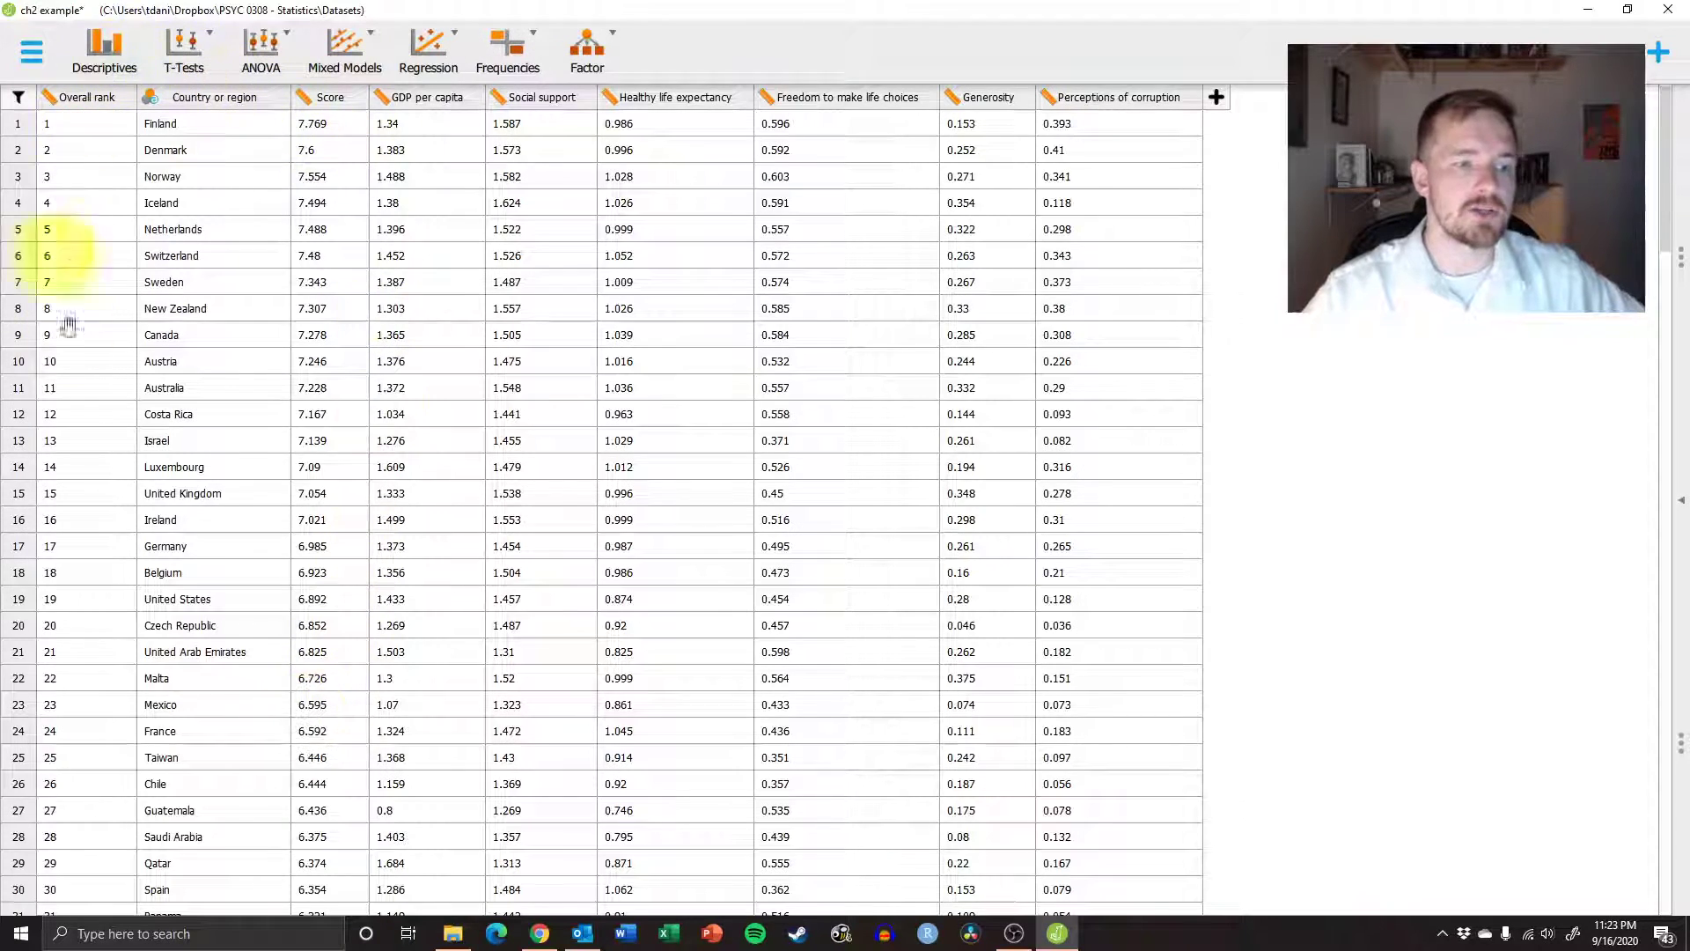
click(1677, 480)
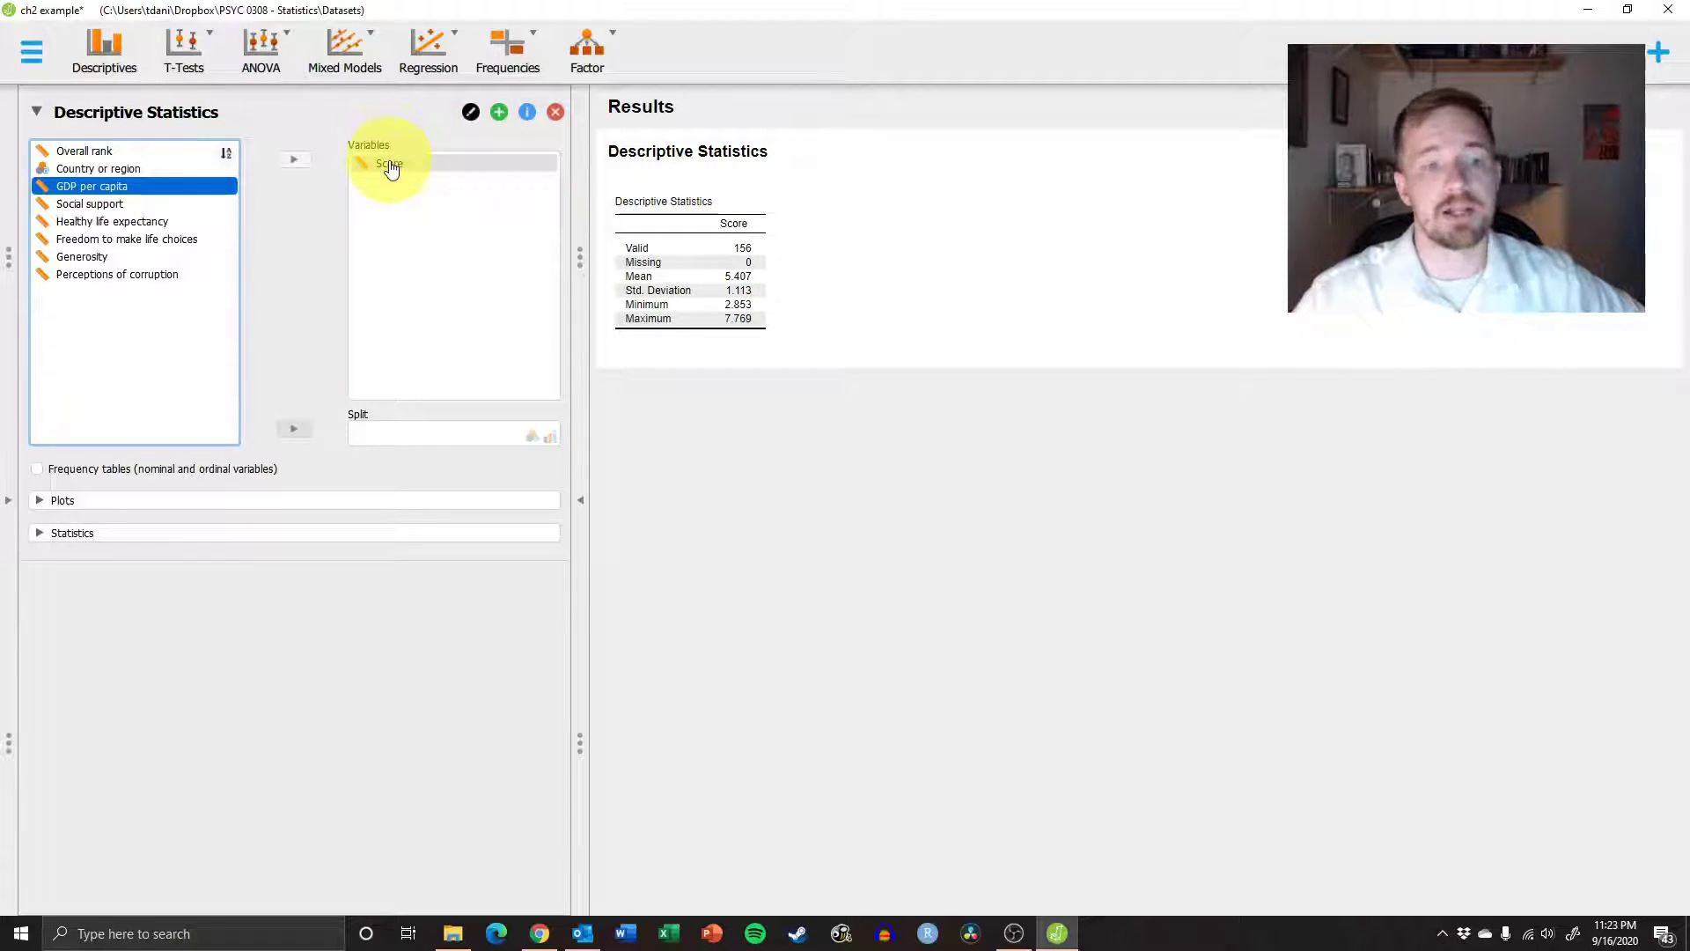
Add the median and mode to the Score statistics, keeping the mean included.
click(62, 535)
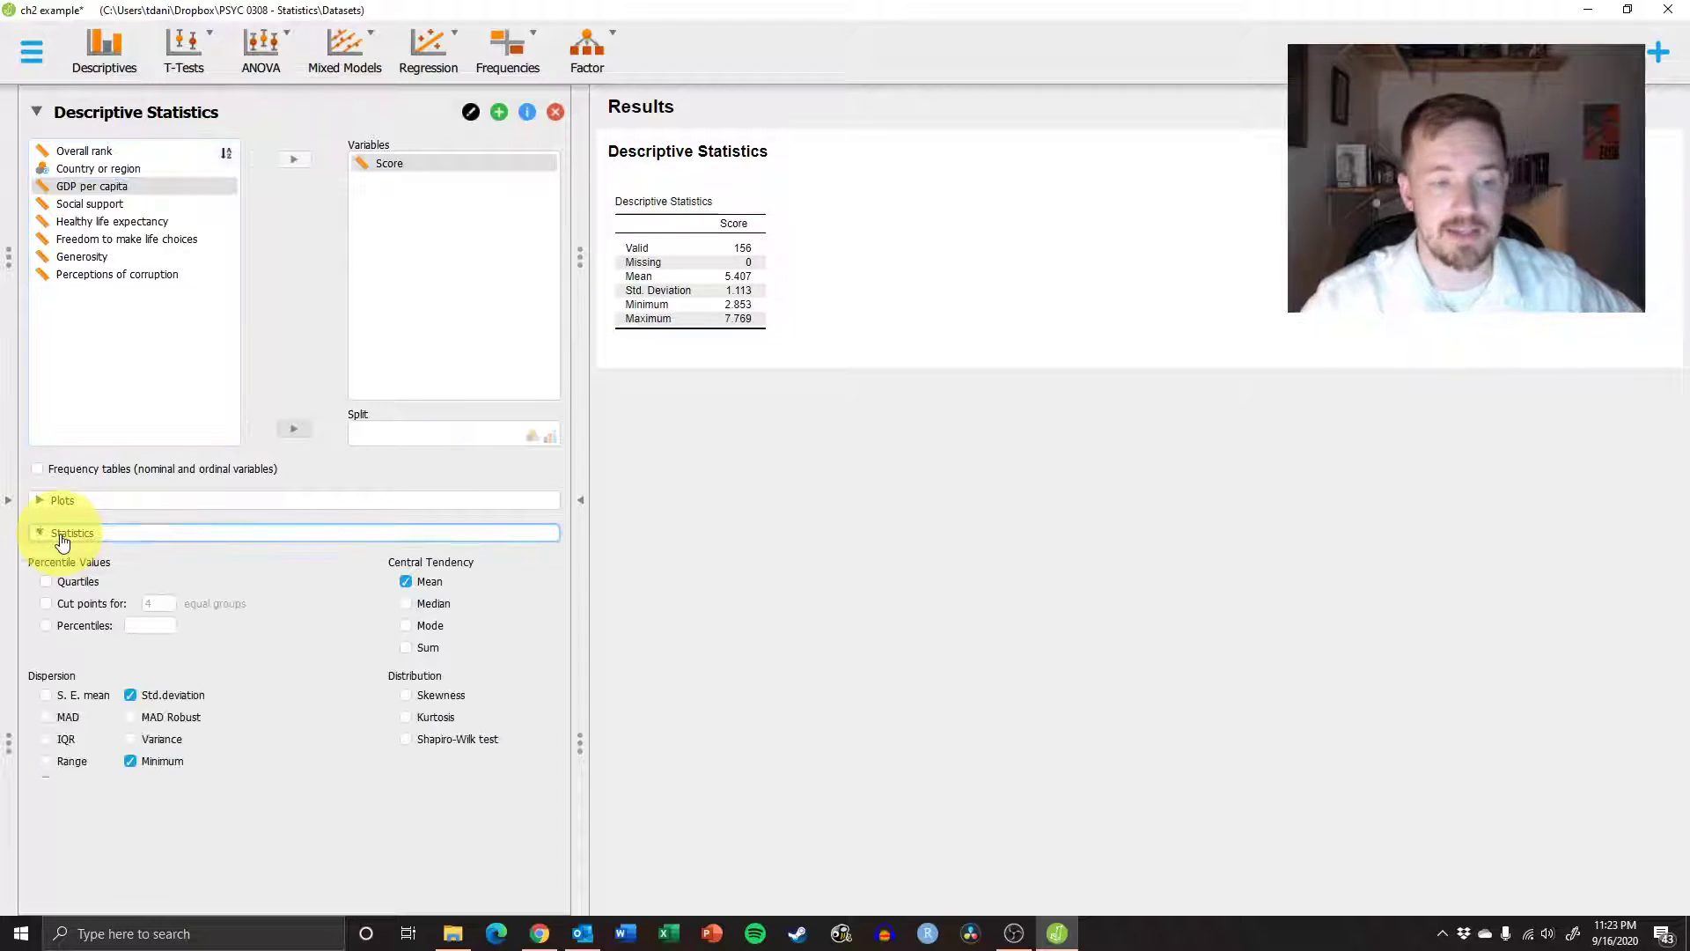
click(128, 695)
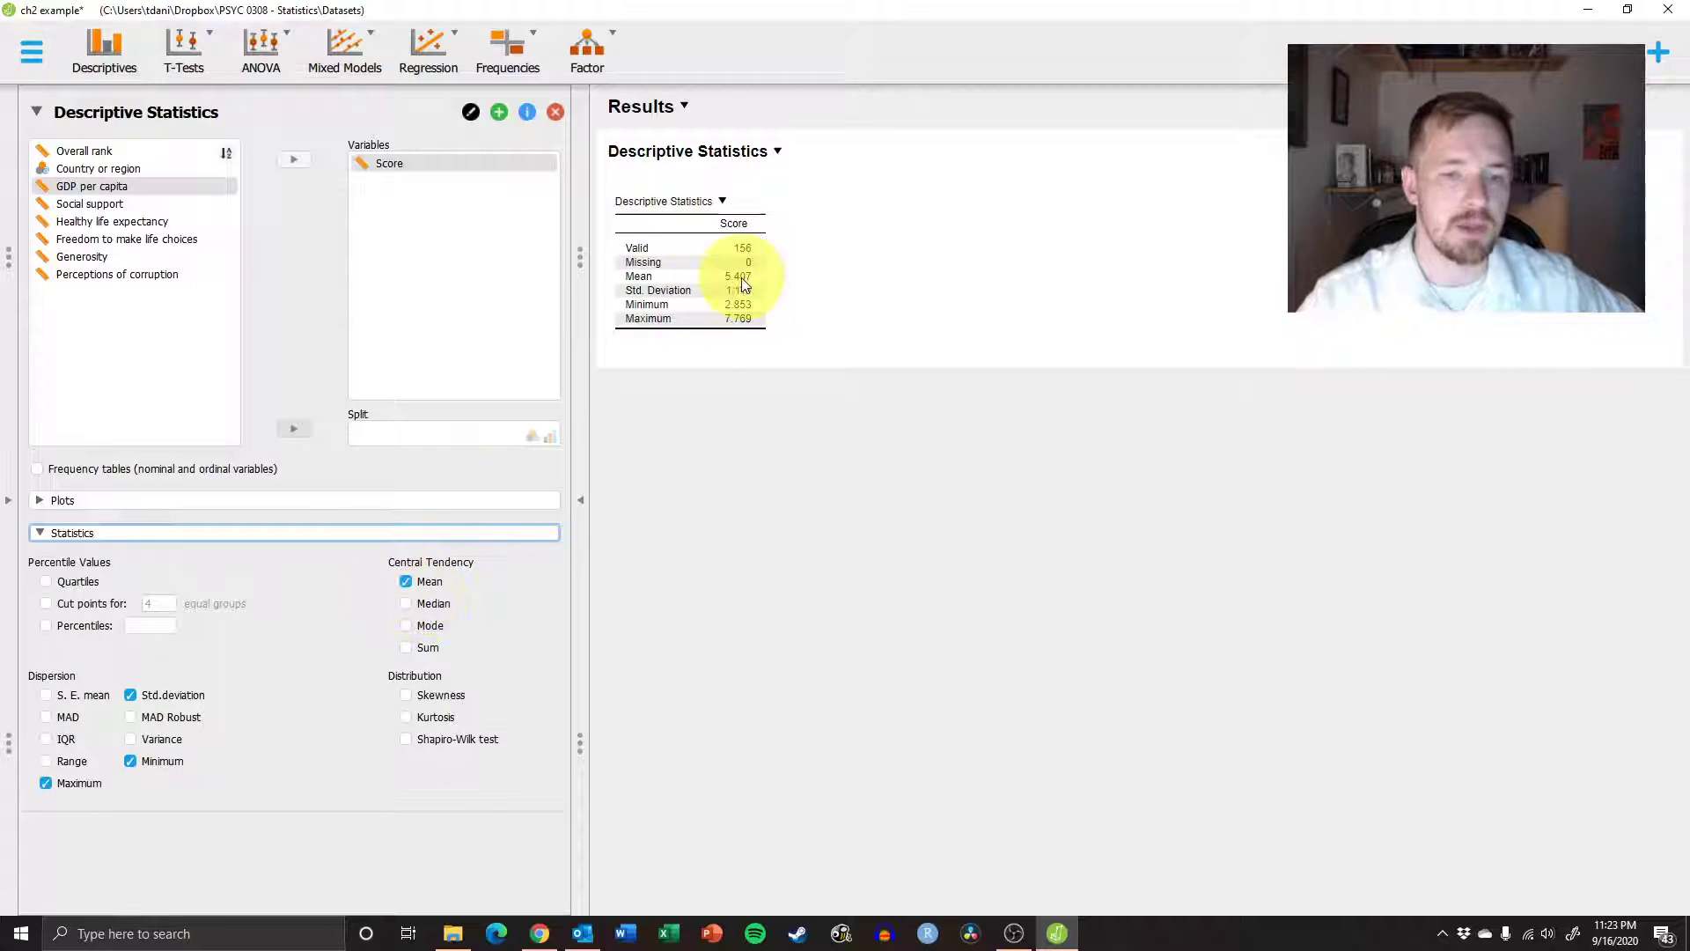
click(431, 584)
click(435, 605)
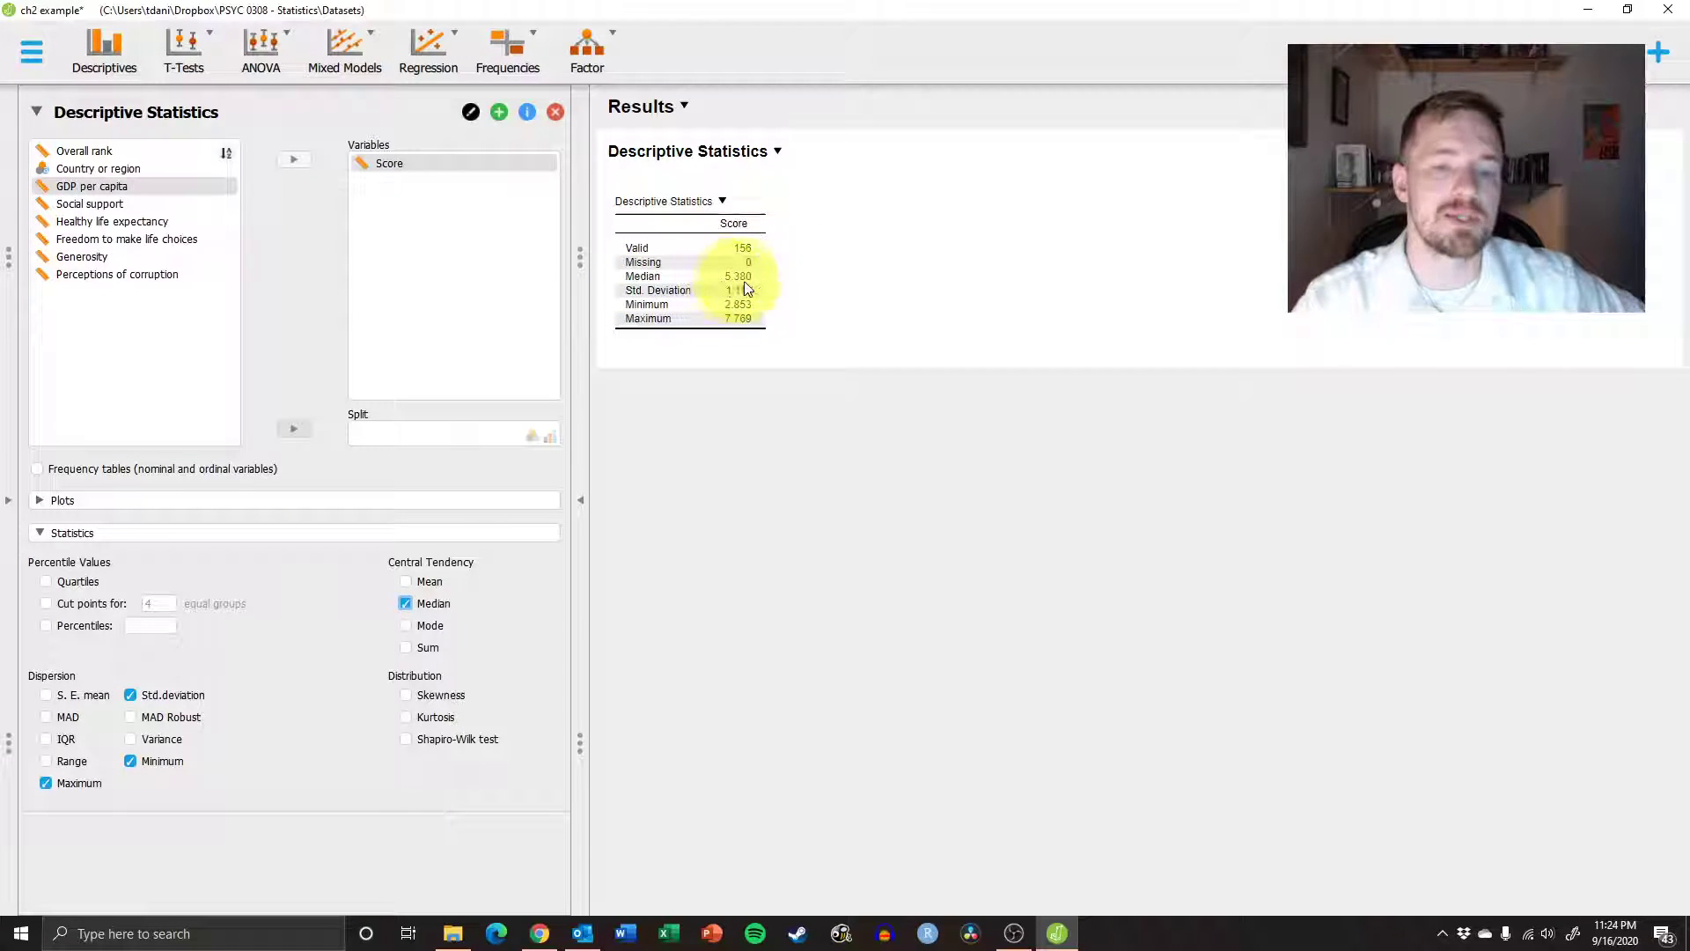
click(424, 582)
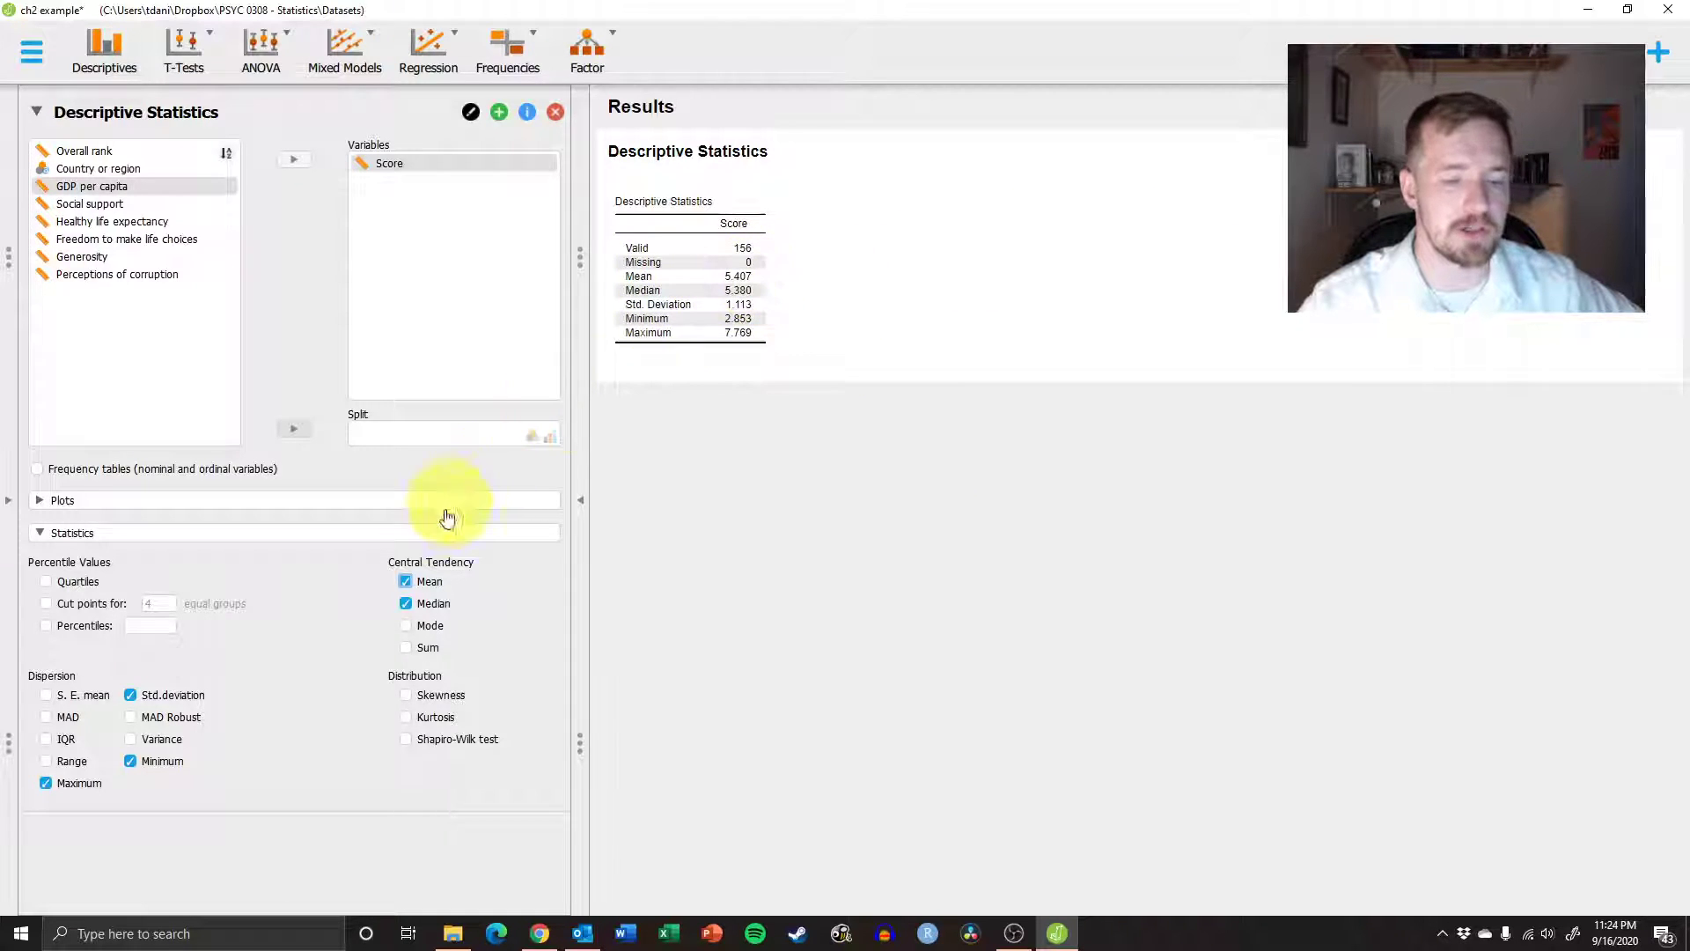
click(427, 634)
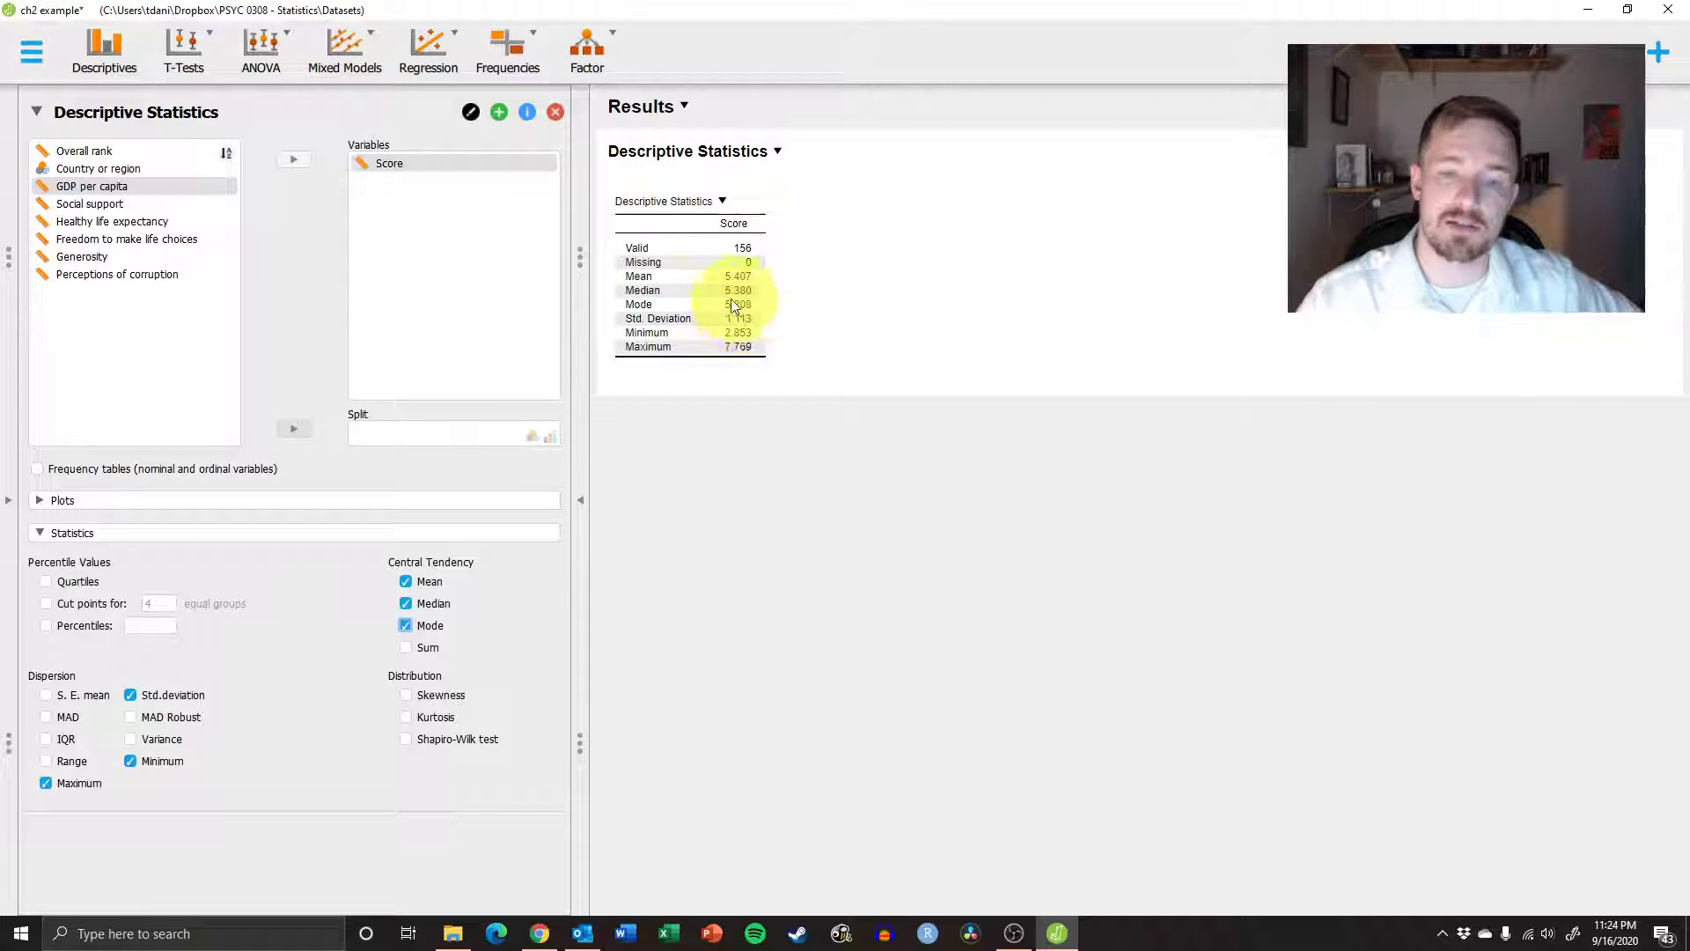
Look up the repeated modal value in the Score column of the data table and return to the analysis.
click(10, 541)
scroll(283, 490, down, 15)
scroll(287, 502, down, 5)
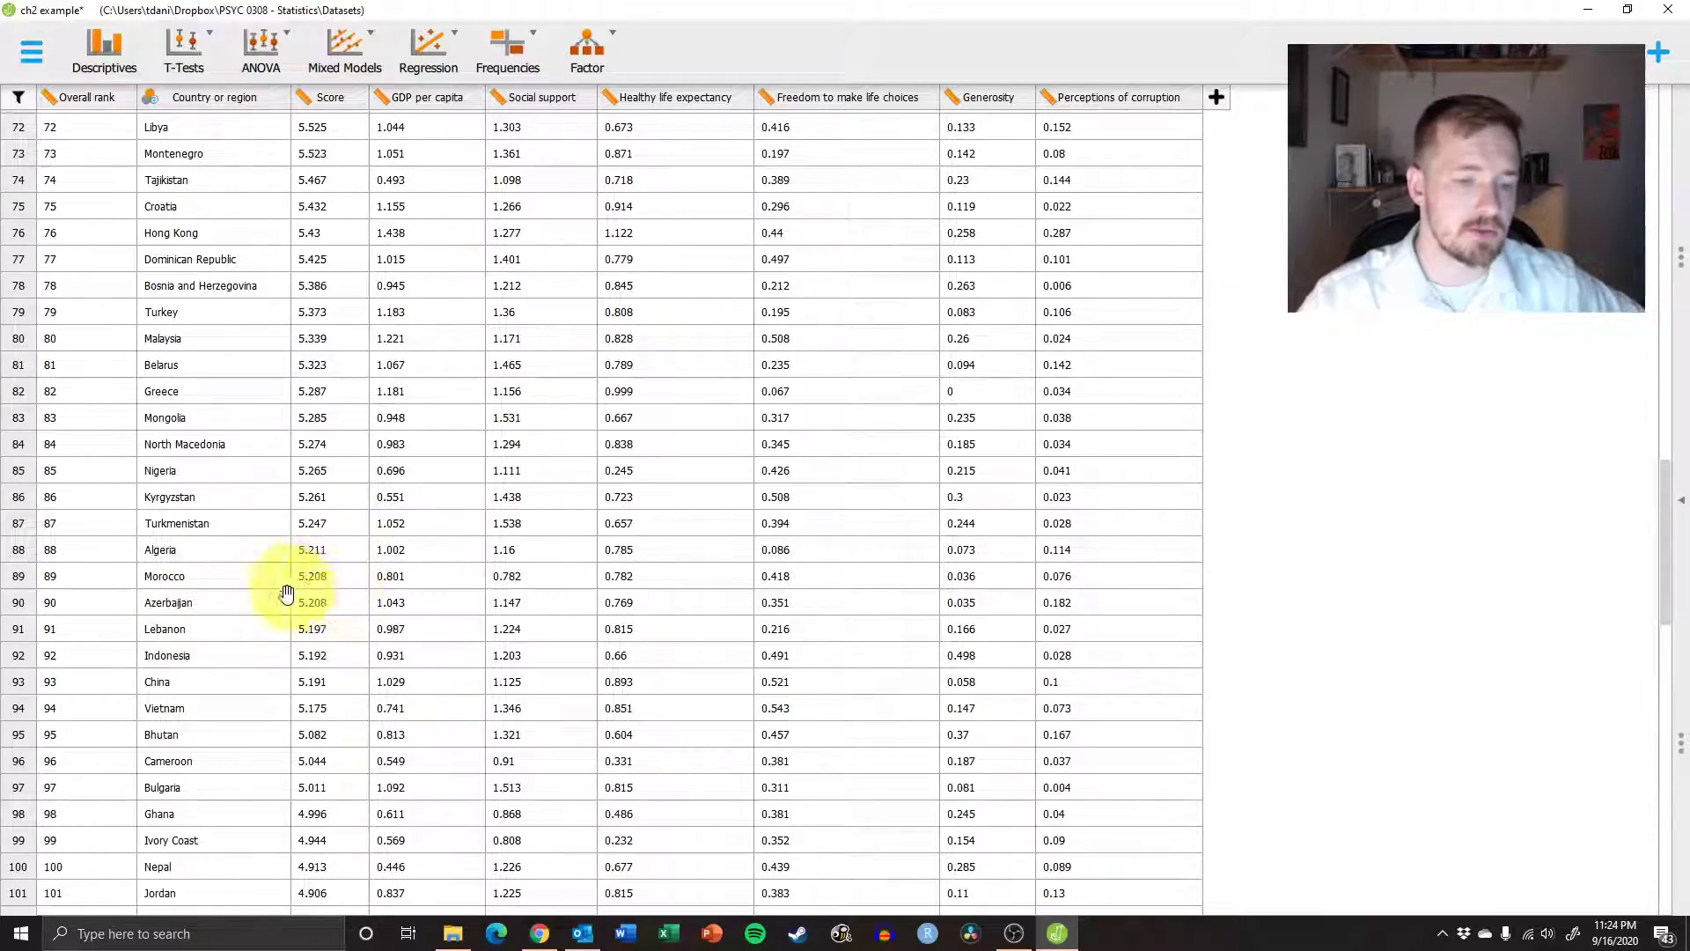
mouse_move(1669, 523)
mouse_down()
mouse_move(1666, 114)
mouse_move(1670, 825)
mouse_move(1668, 256)
mouse_move(1672, 702)
mouse_move(1667, 539)
mouse_up()
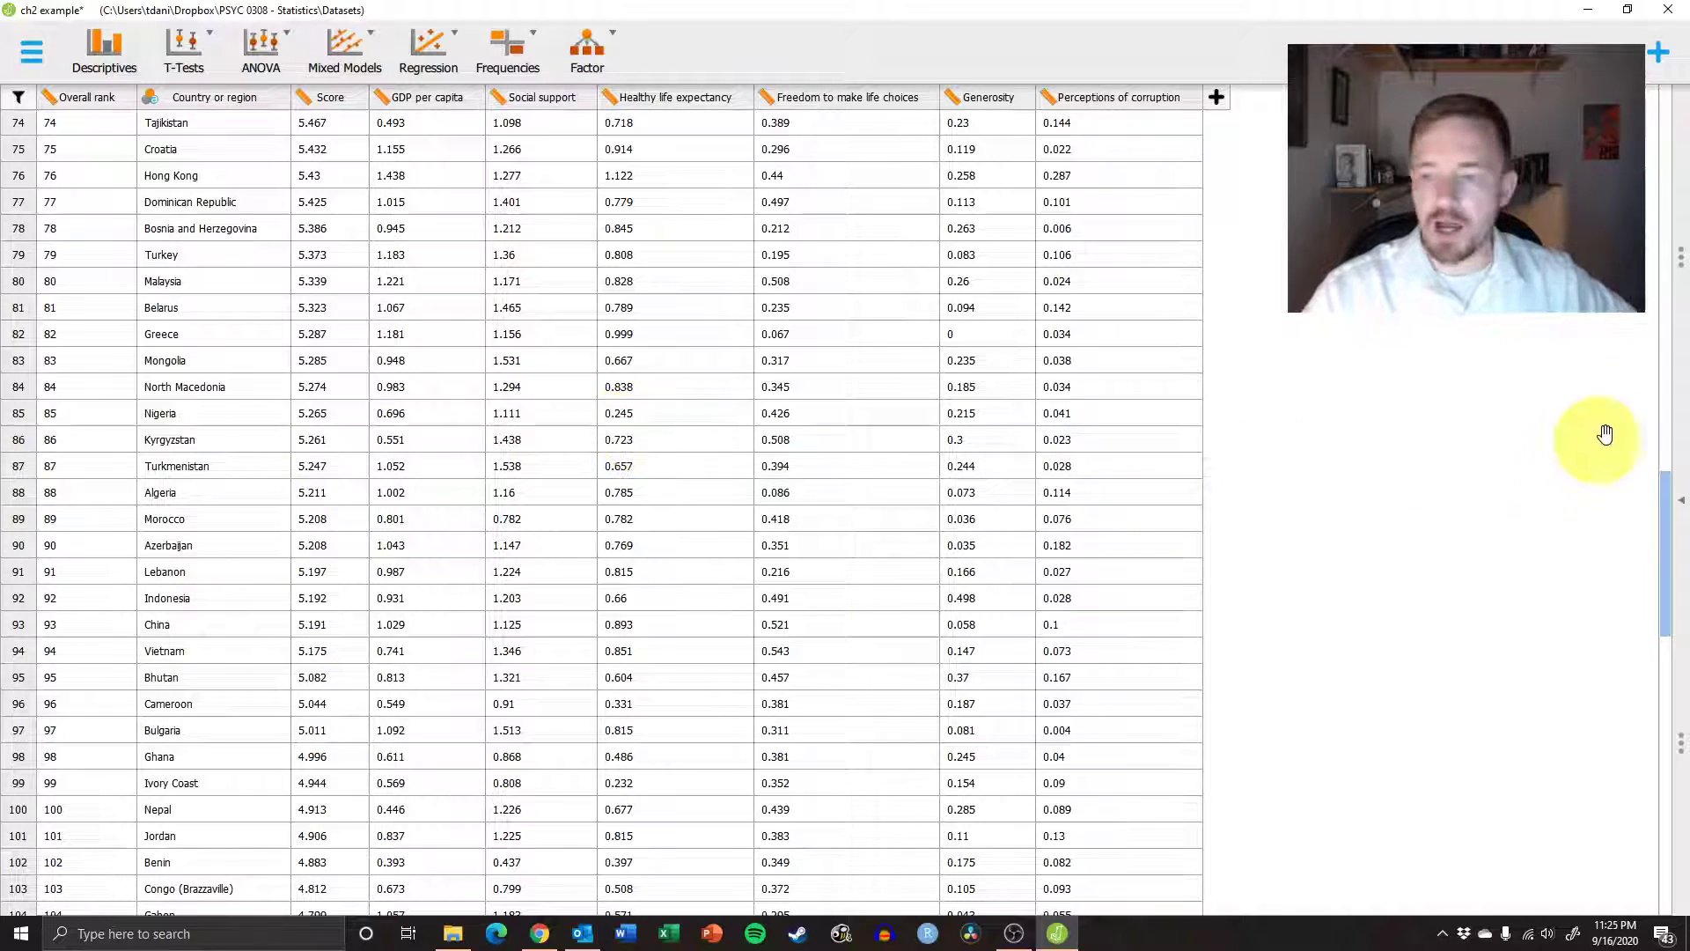
scroll(1666, 489, up, 20)
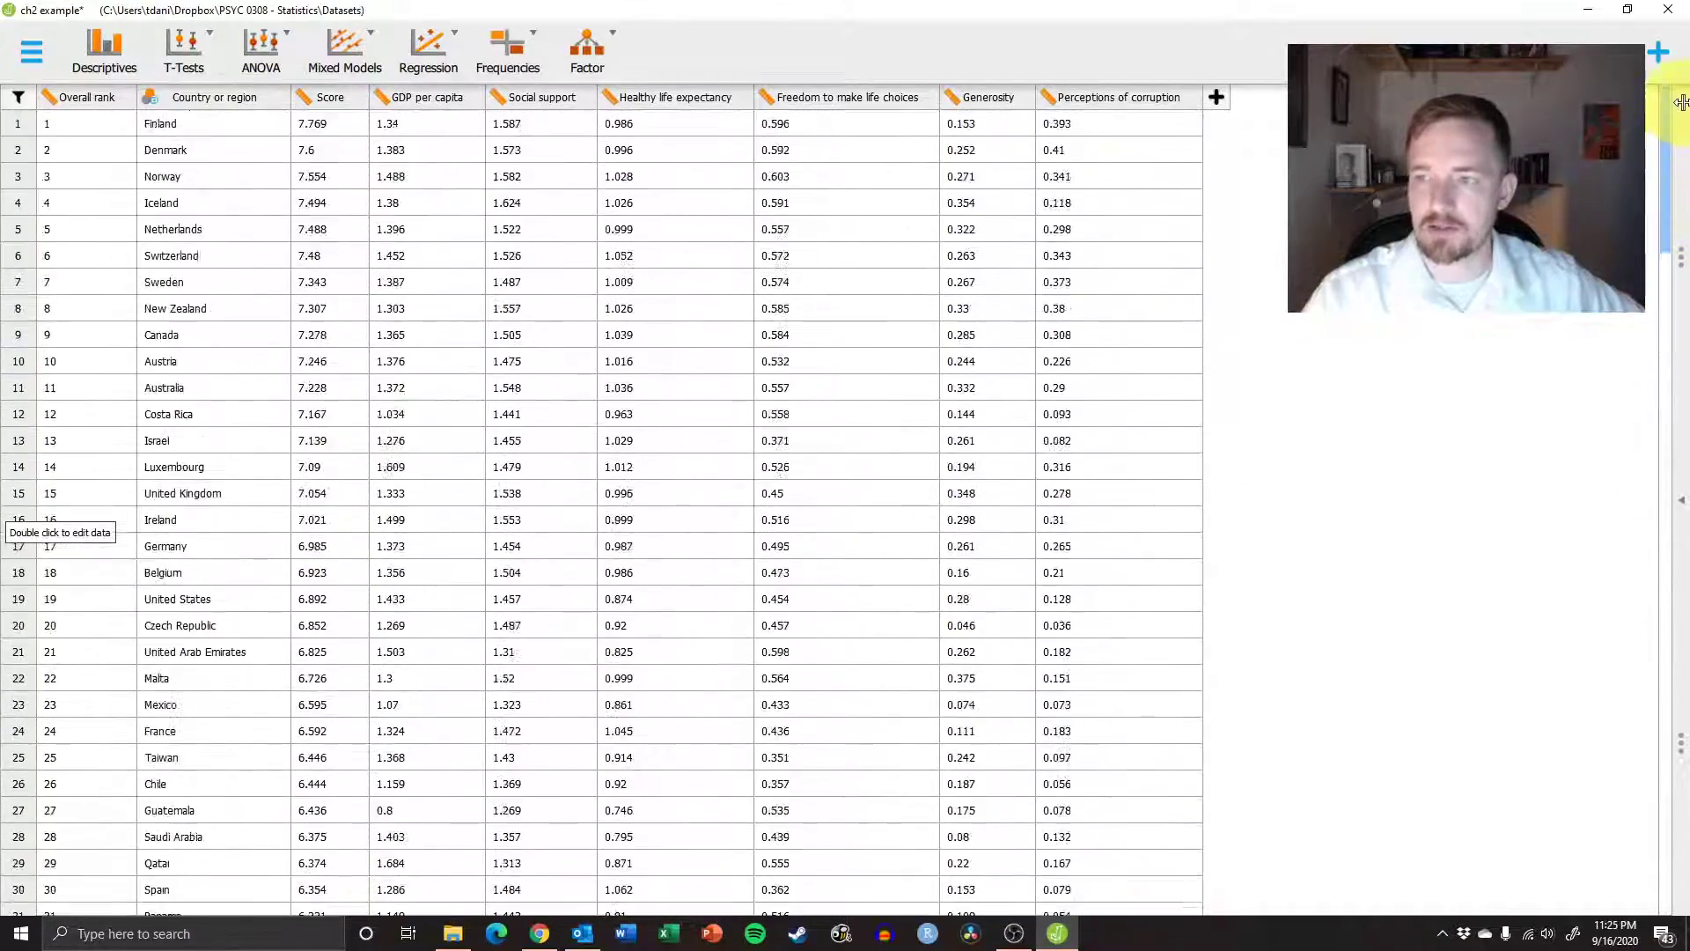
click(1681, 480)
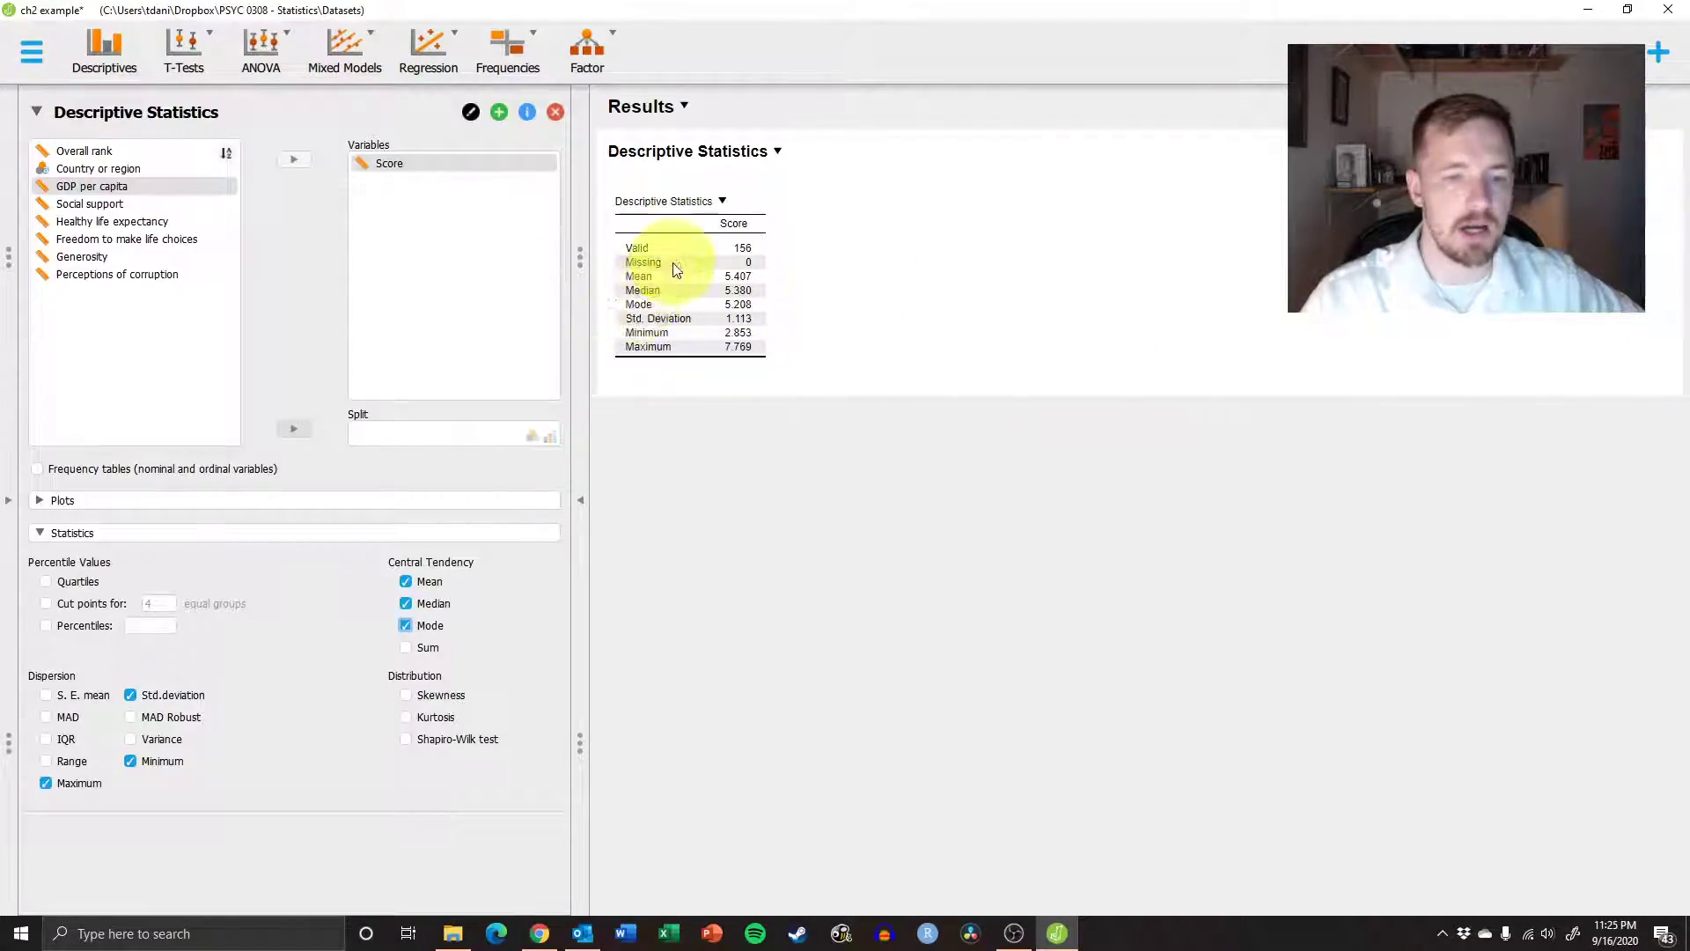
Add the sum, variance, range and IQR to the Score statistics.
click(405, 647)
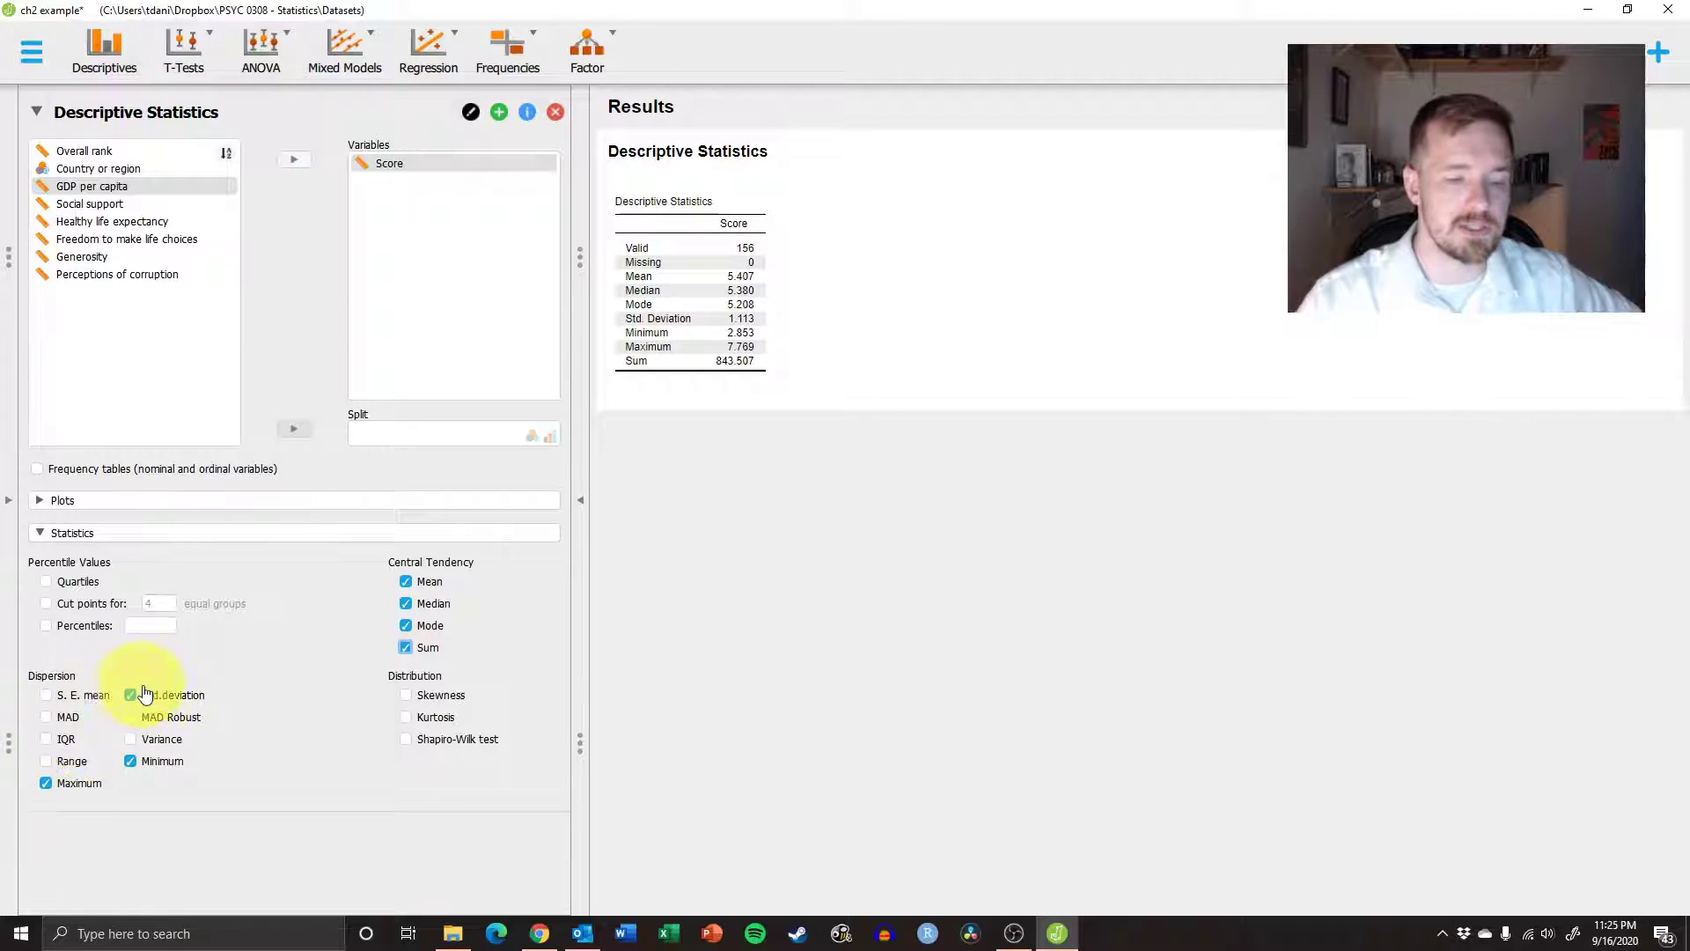
click(165, 742)
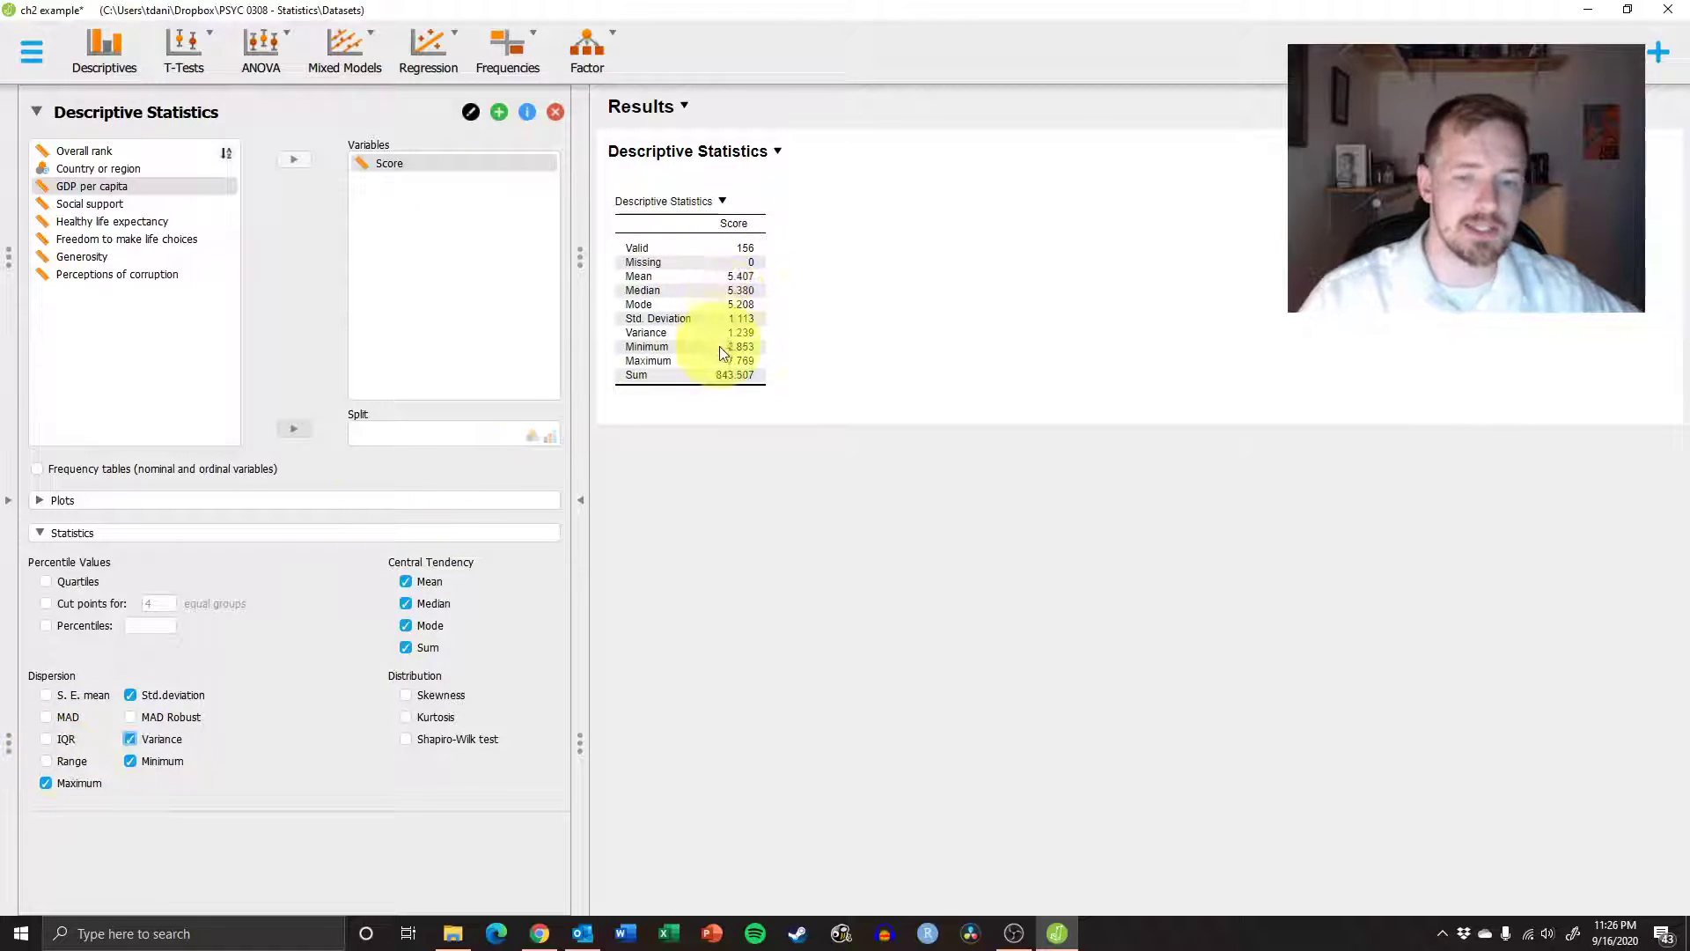
click(66, 760)
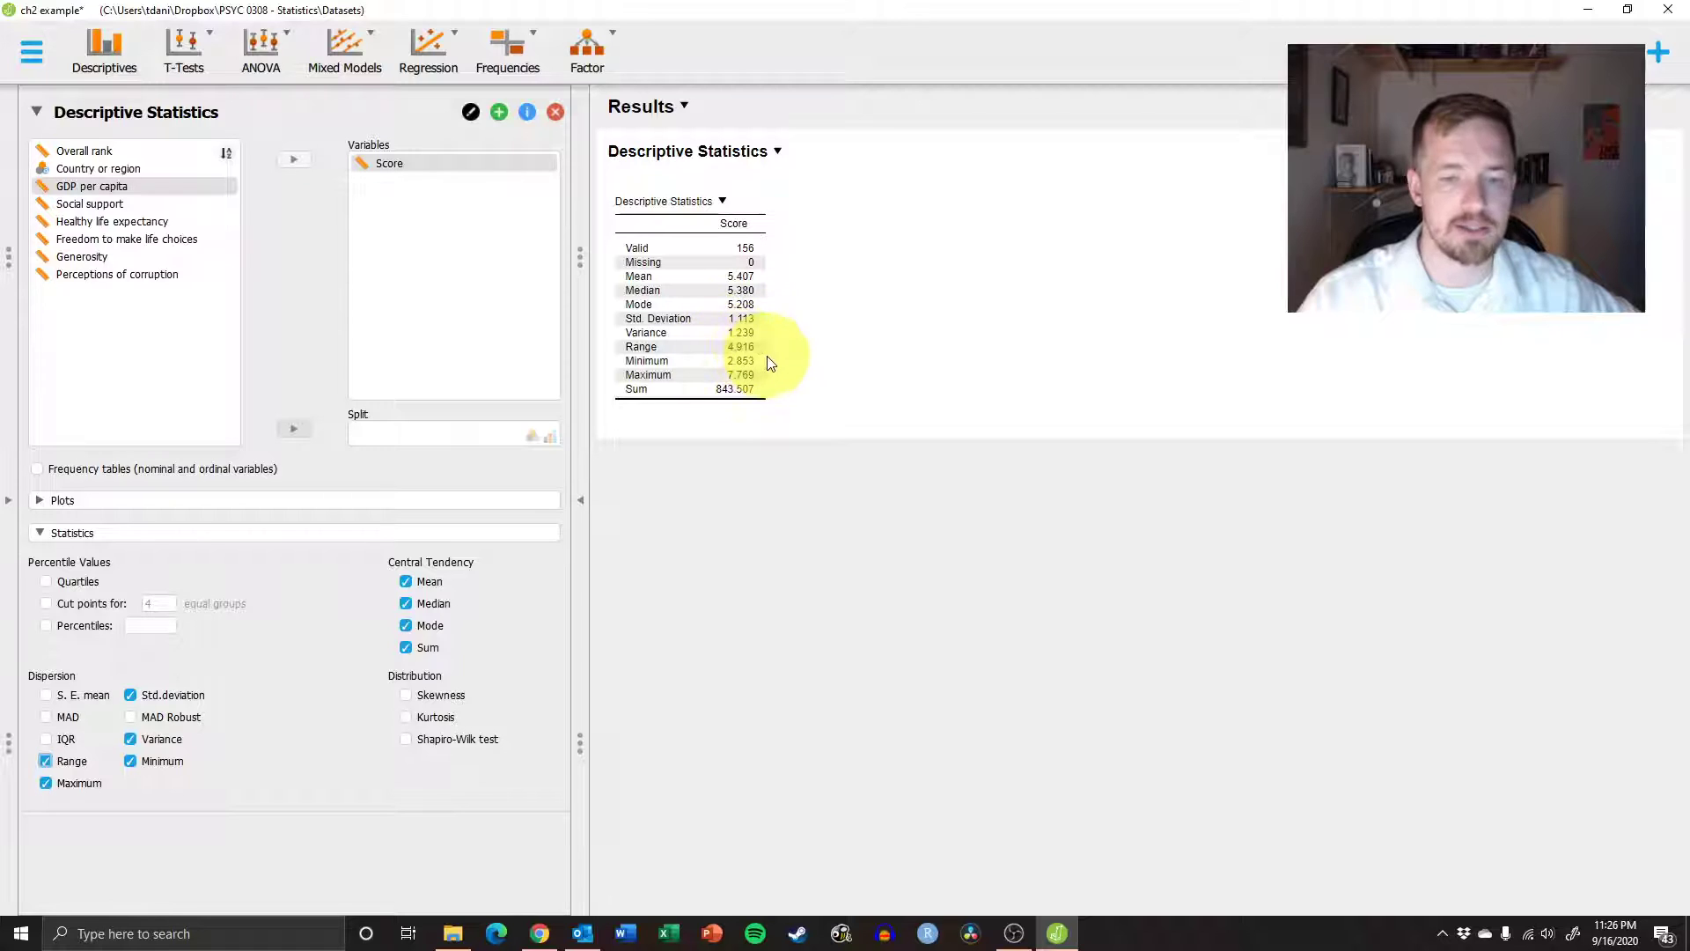
click(66, 739)
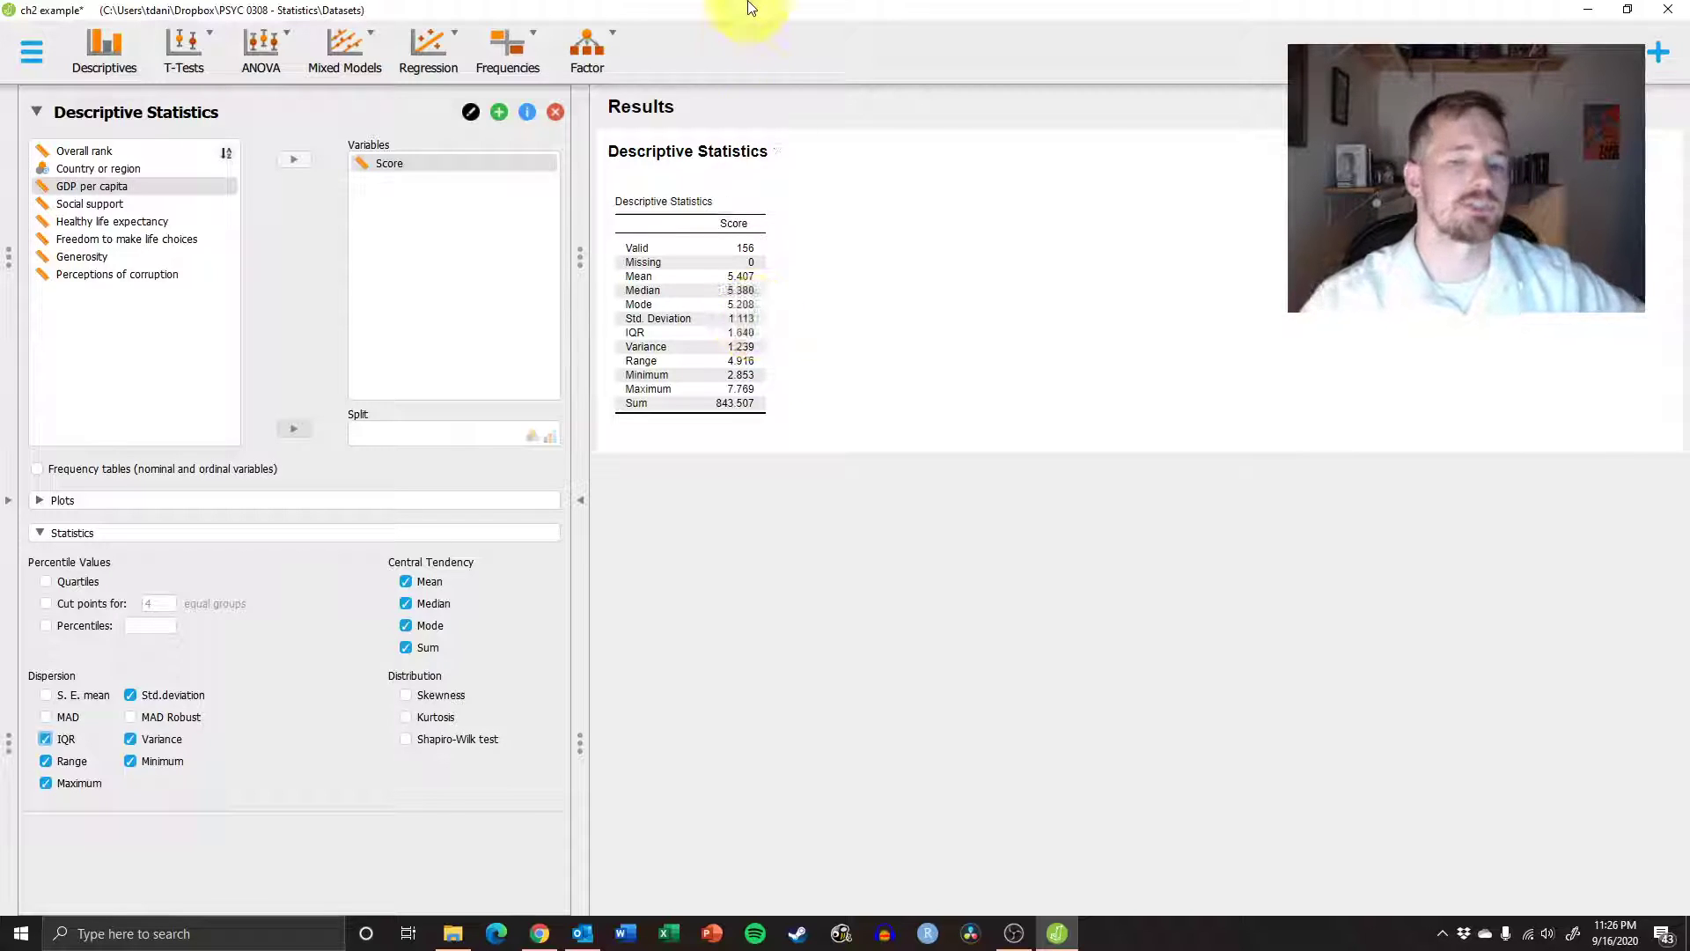
Try the standard error of the mean, remove it again, and add quartiles to the Score statistics.
click(87, 697)
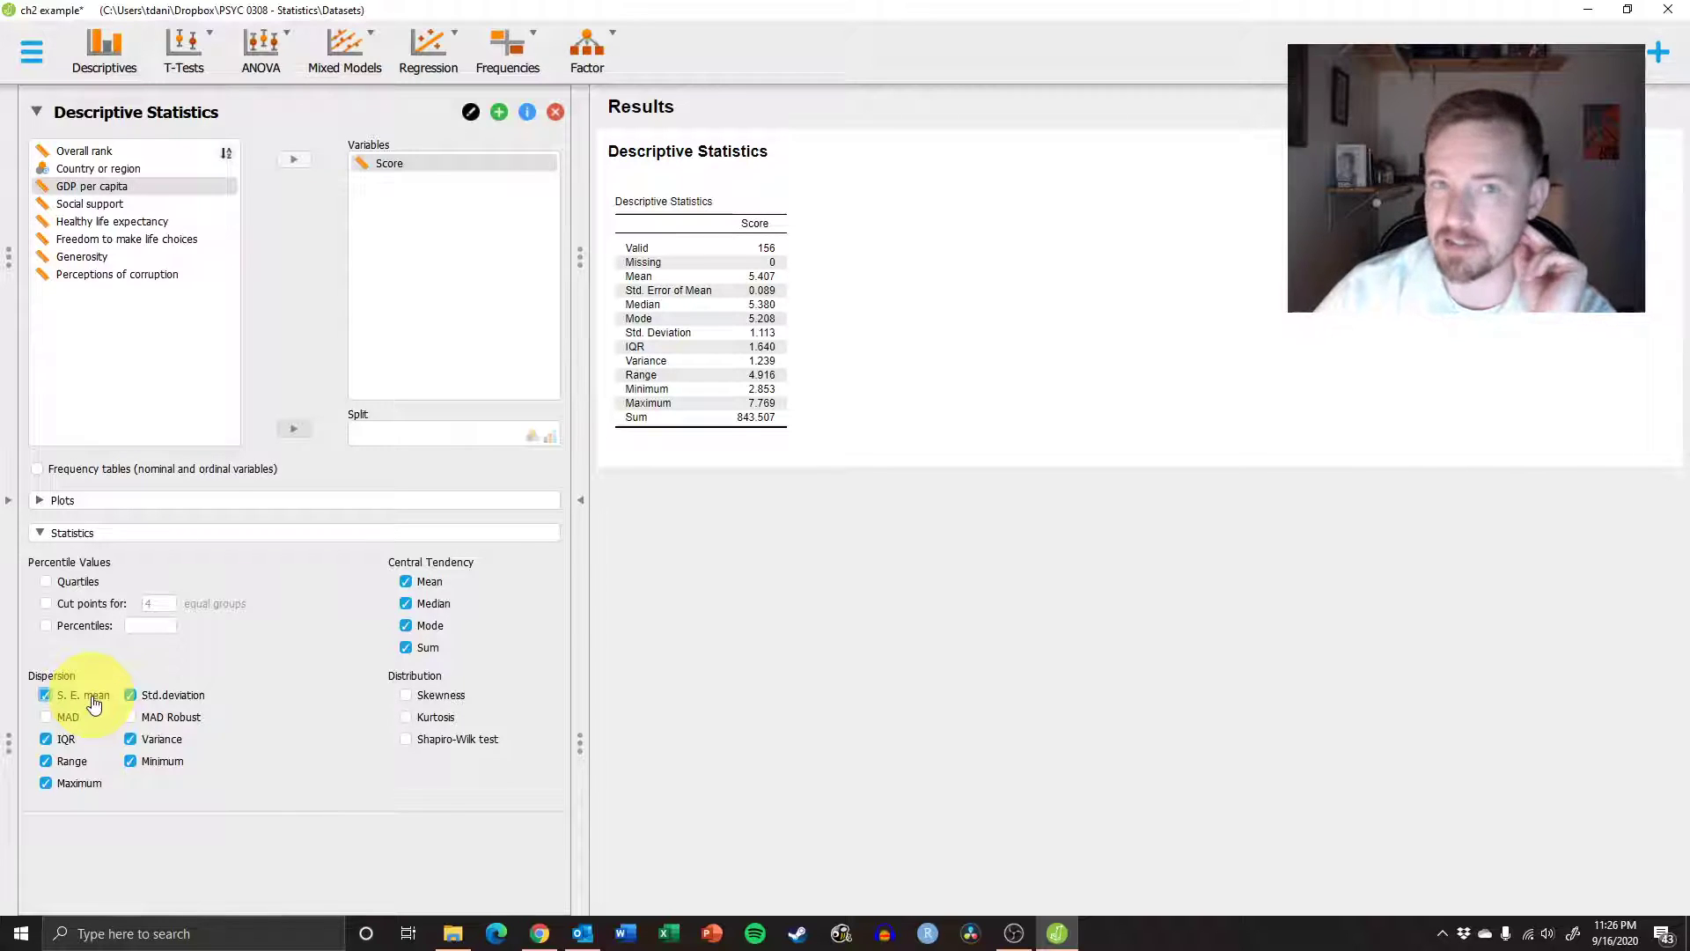
click(92, 698)
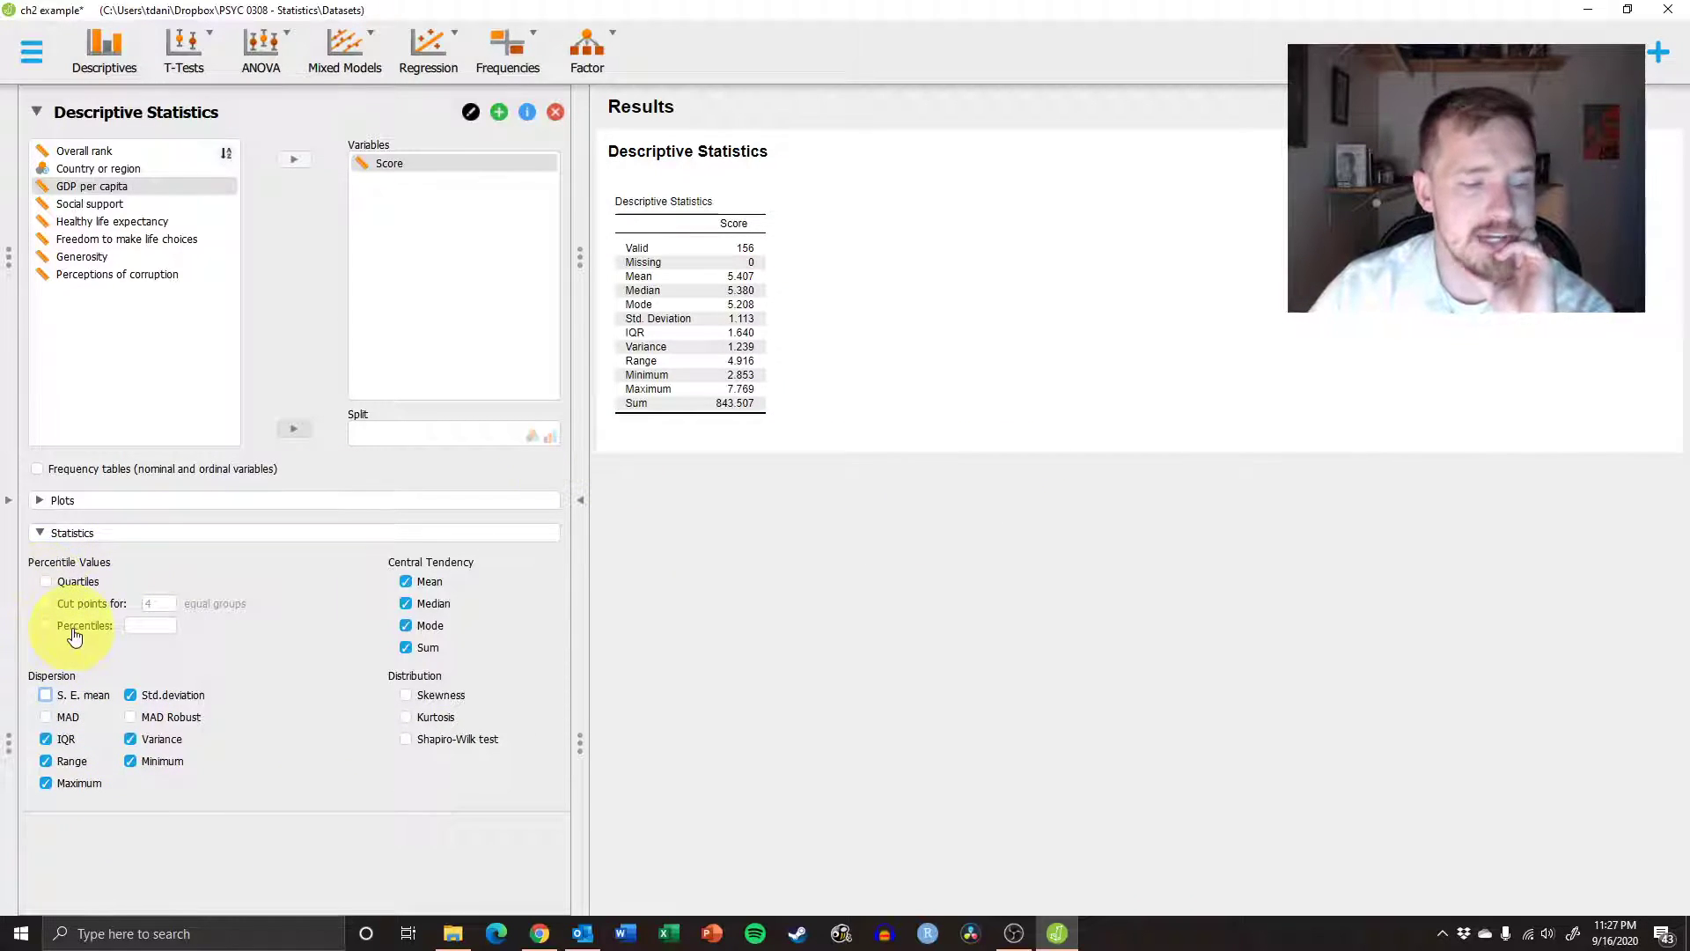
click(46, 582)
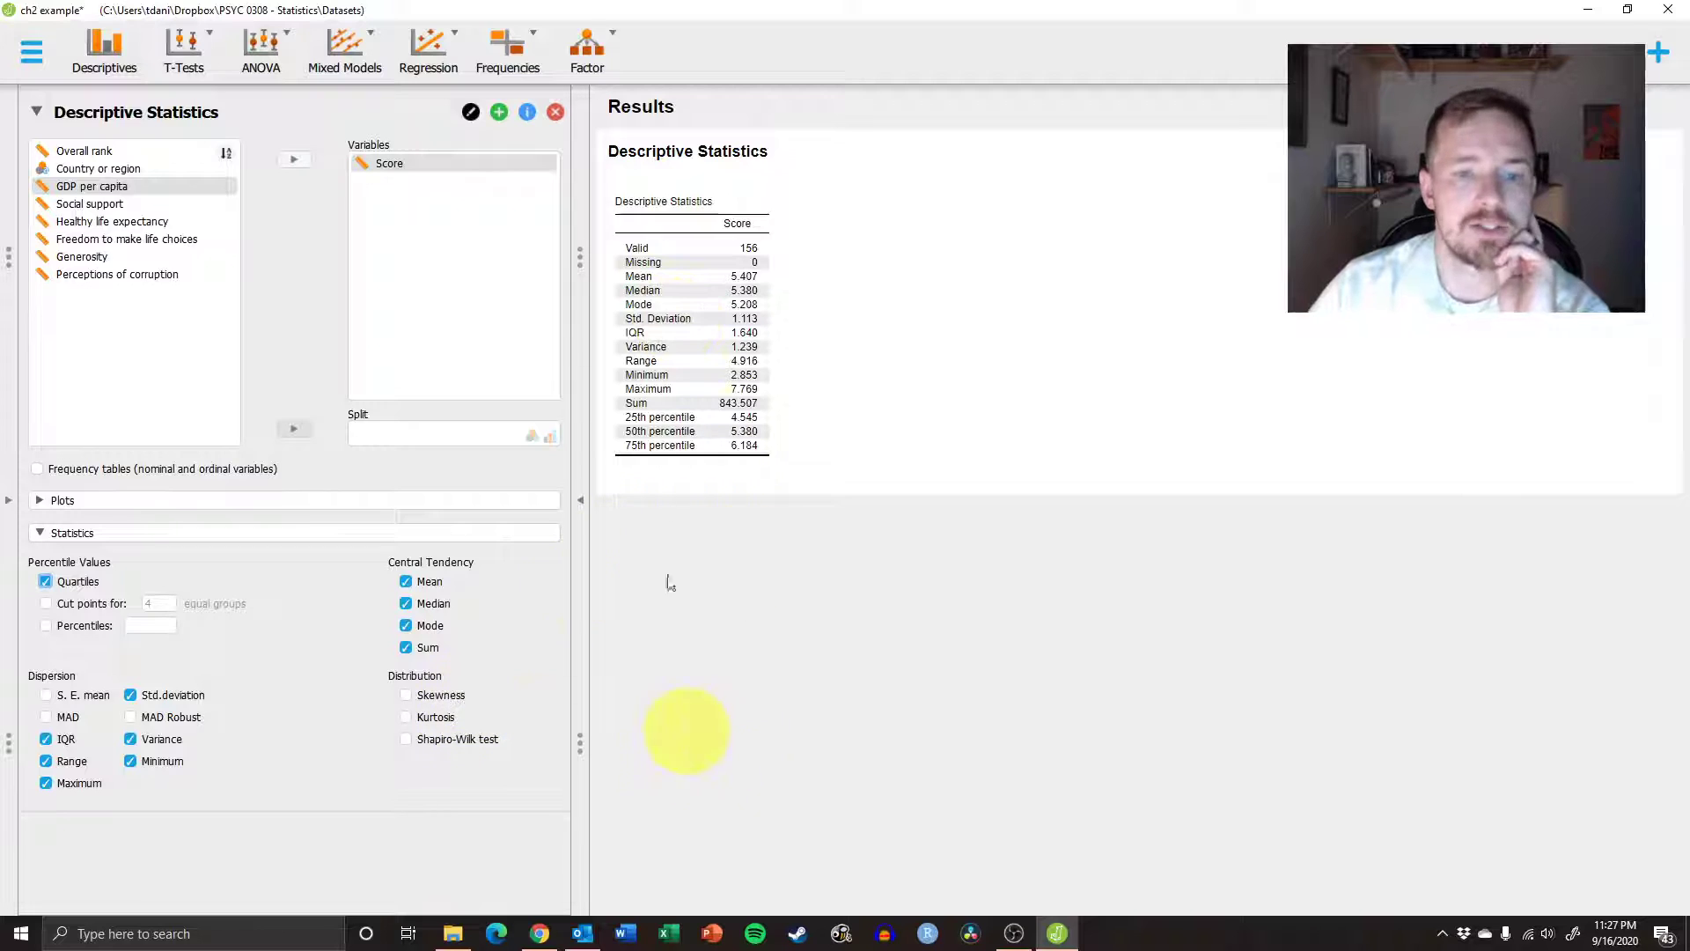
Replace Score in the descriptives with all seven variables from Score through Perceptions of corruption.
click(380, 165)
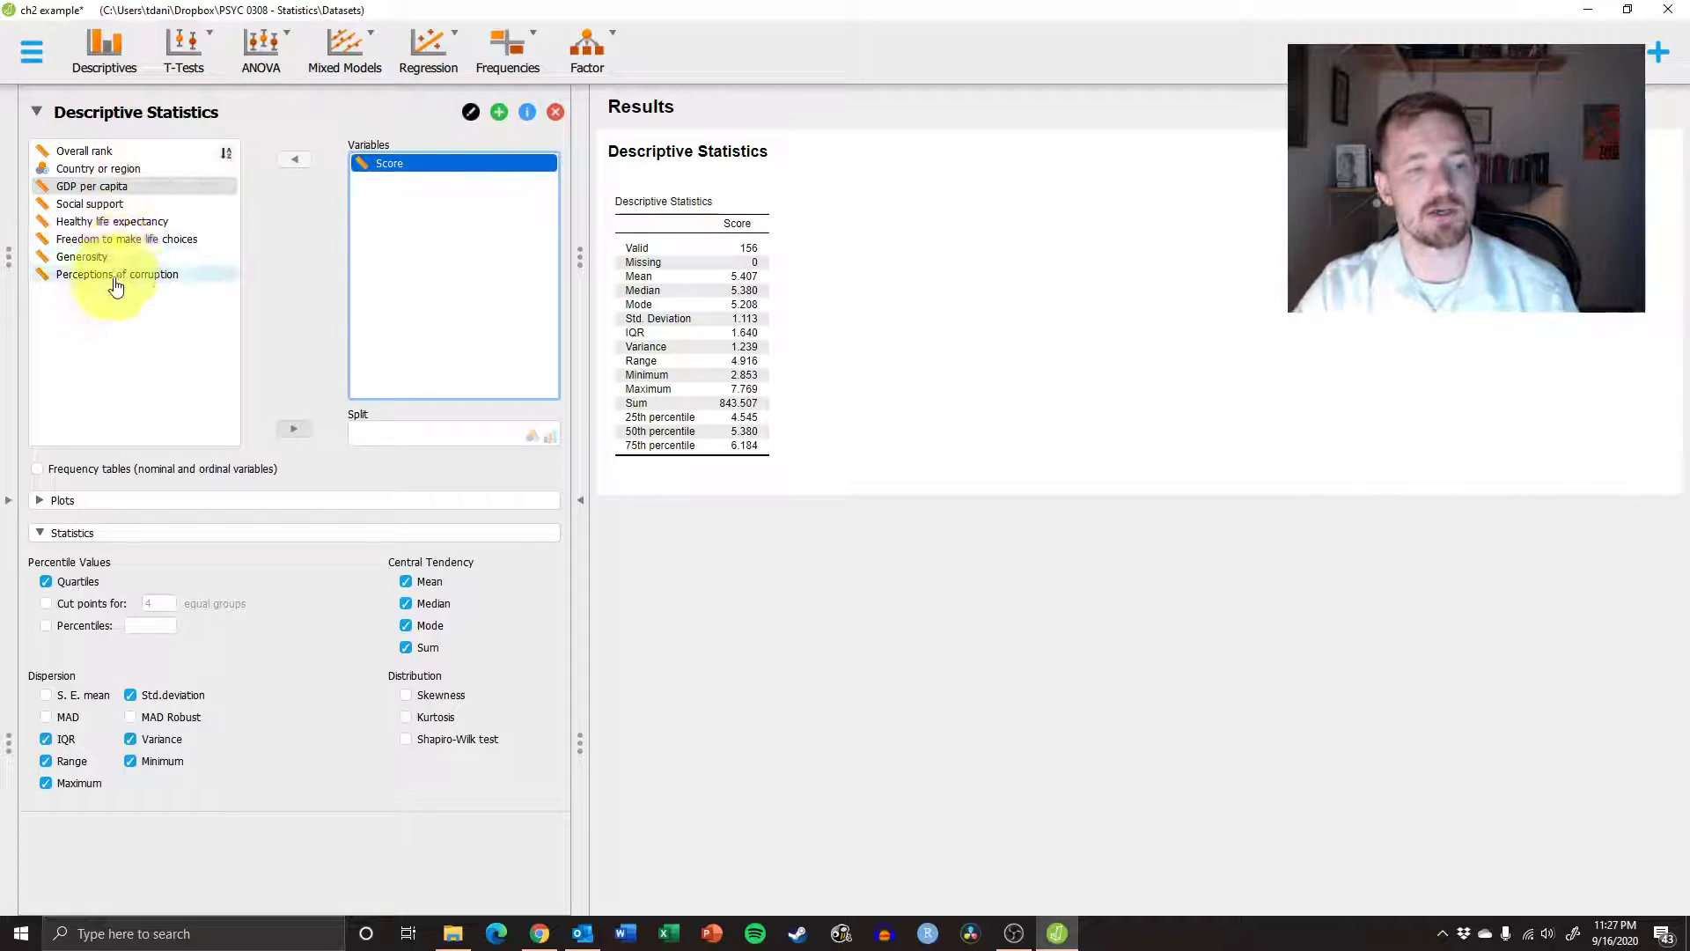
click(296, 160)
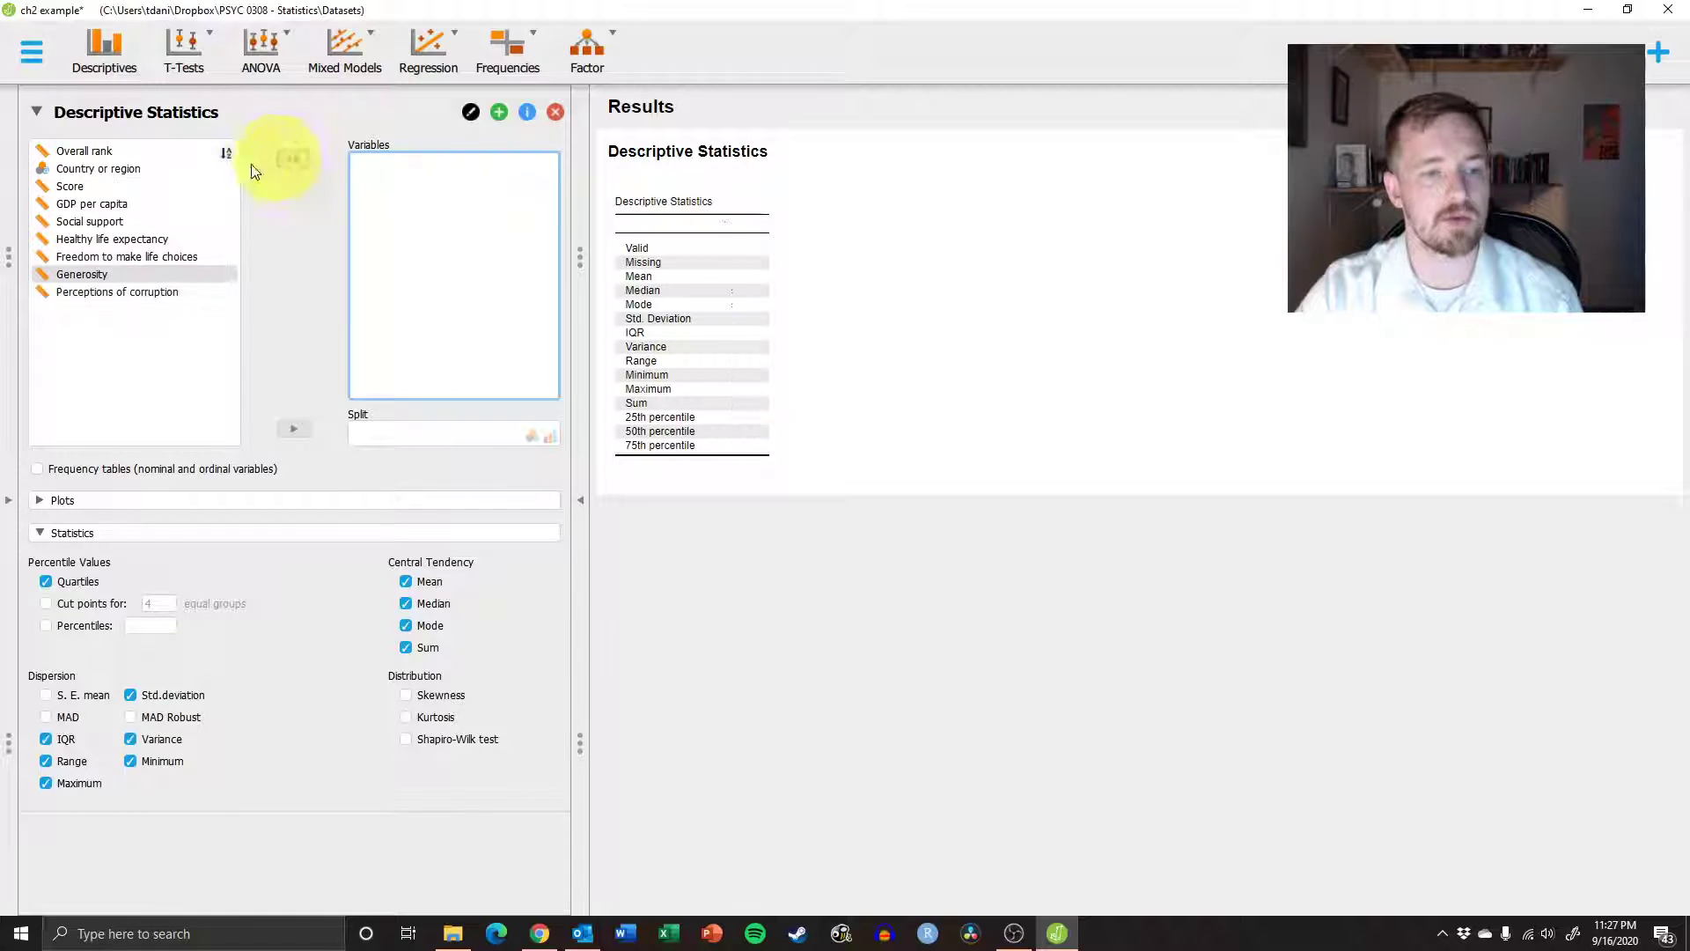
click(106, 186)
shift+click(124, 291)
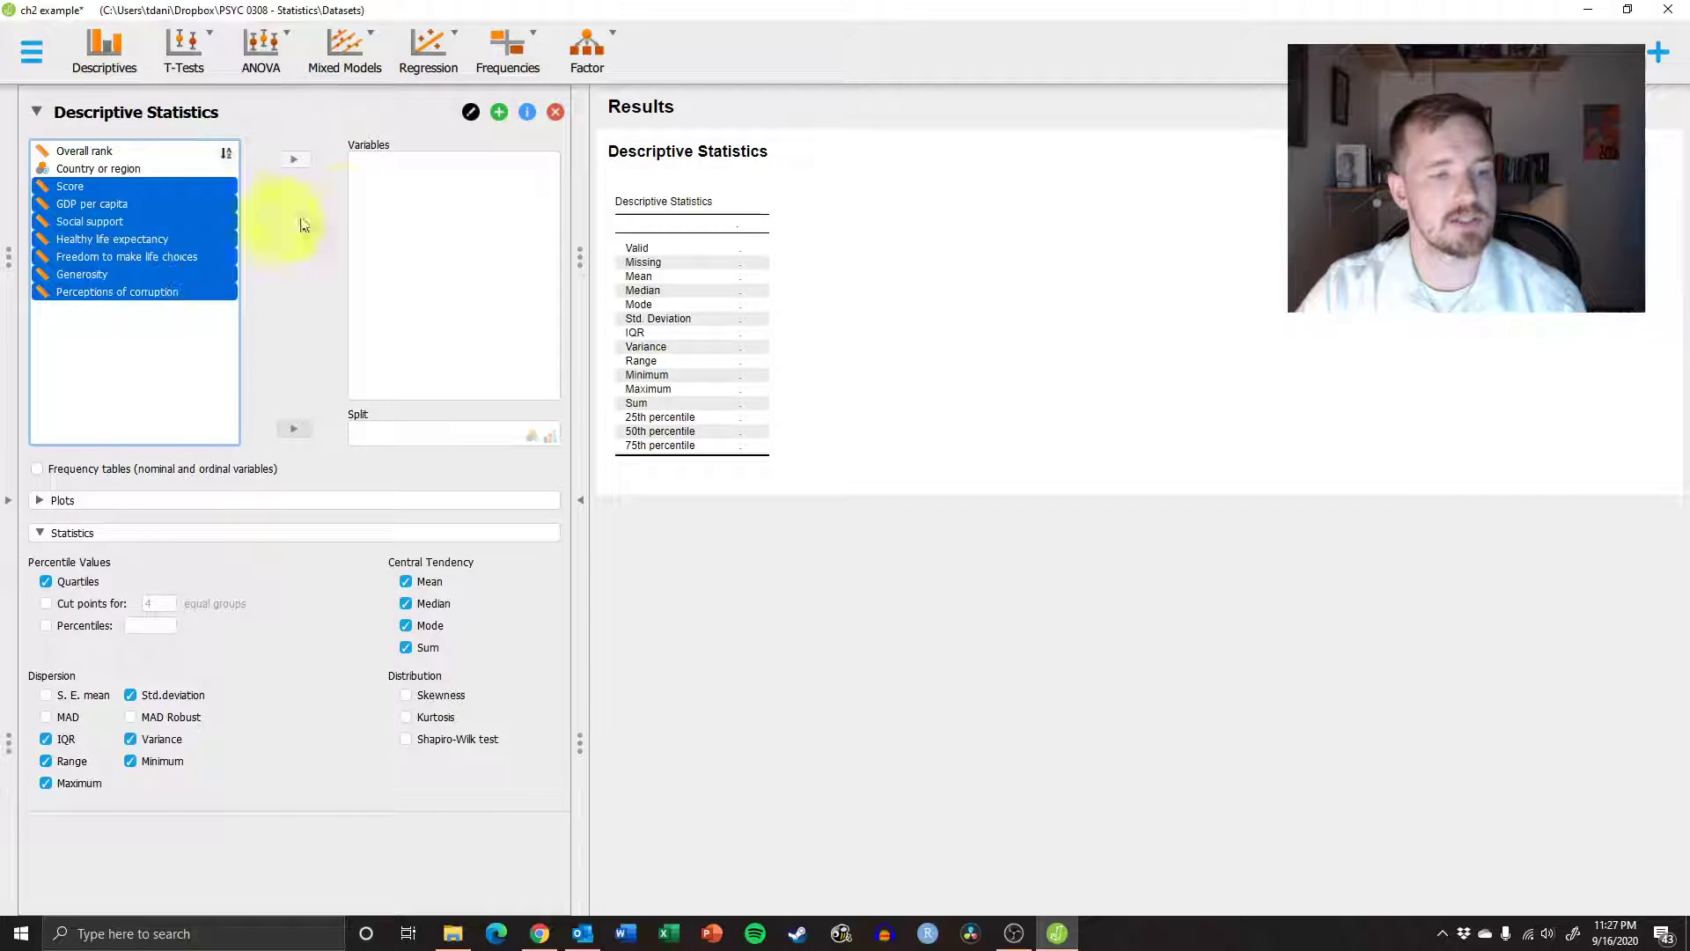
click(294, 162)
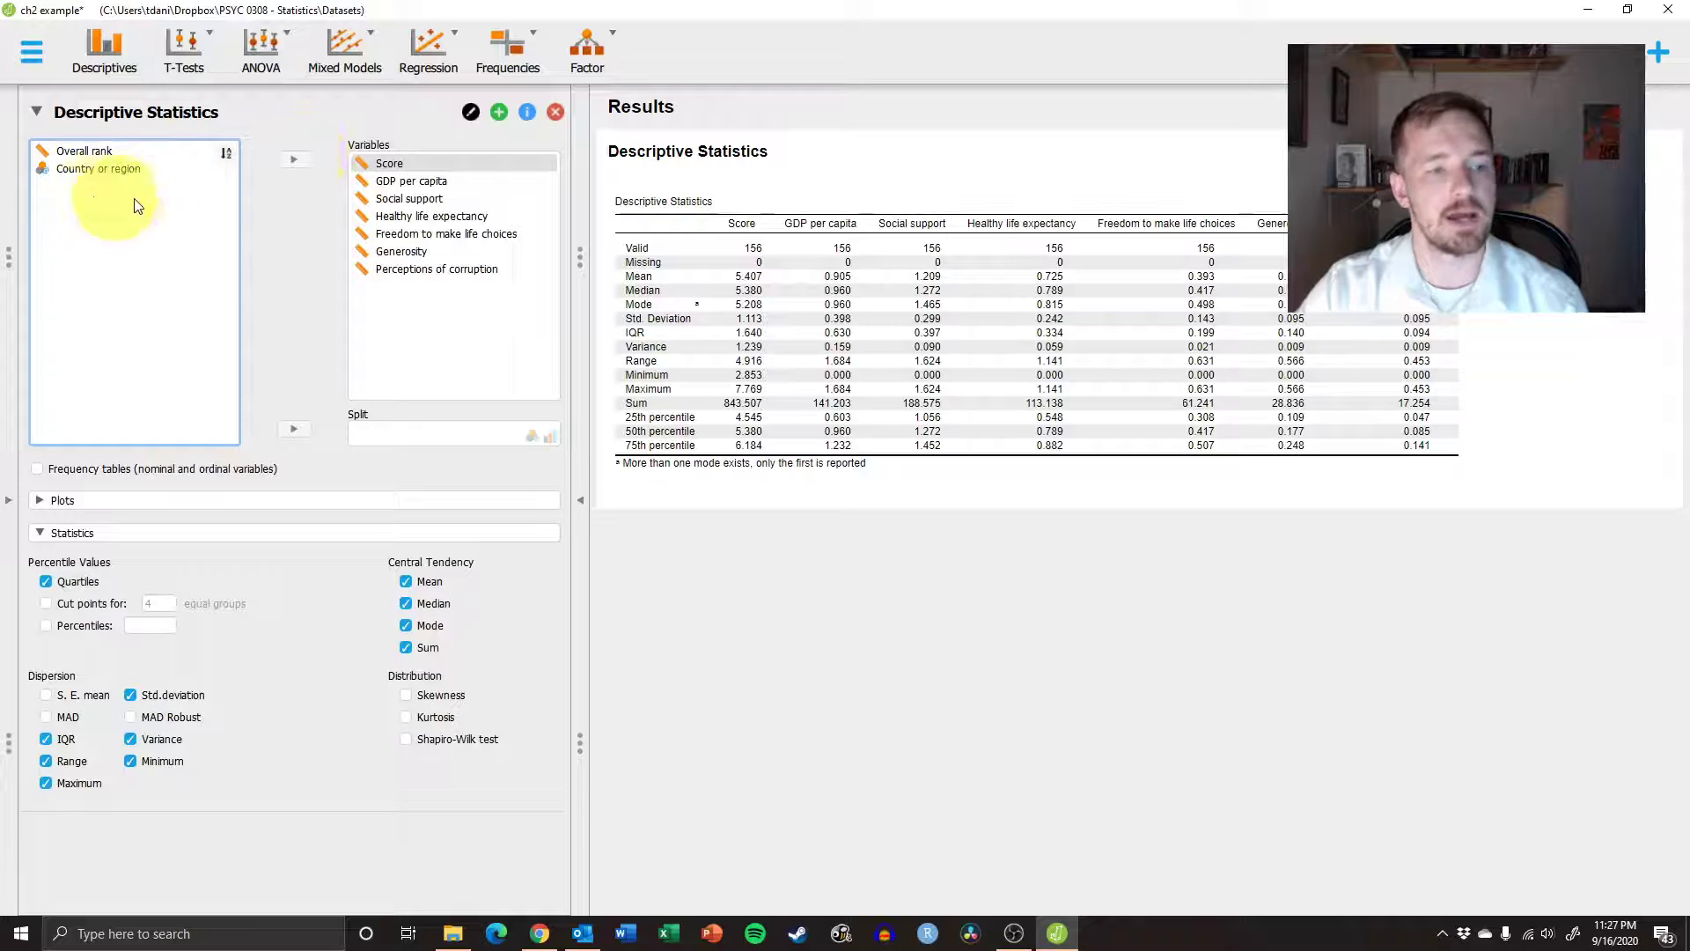
Take all seven variables out of the analysis and add Score through Perceptions of corruption back as one group.
click(380, 163)
shift+click(413, 268)
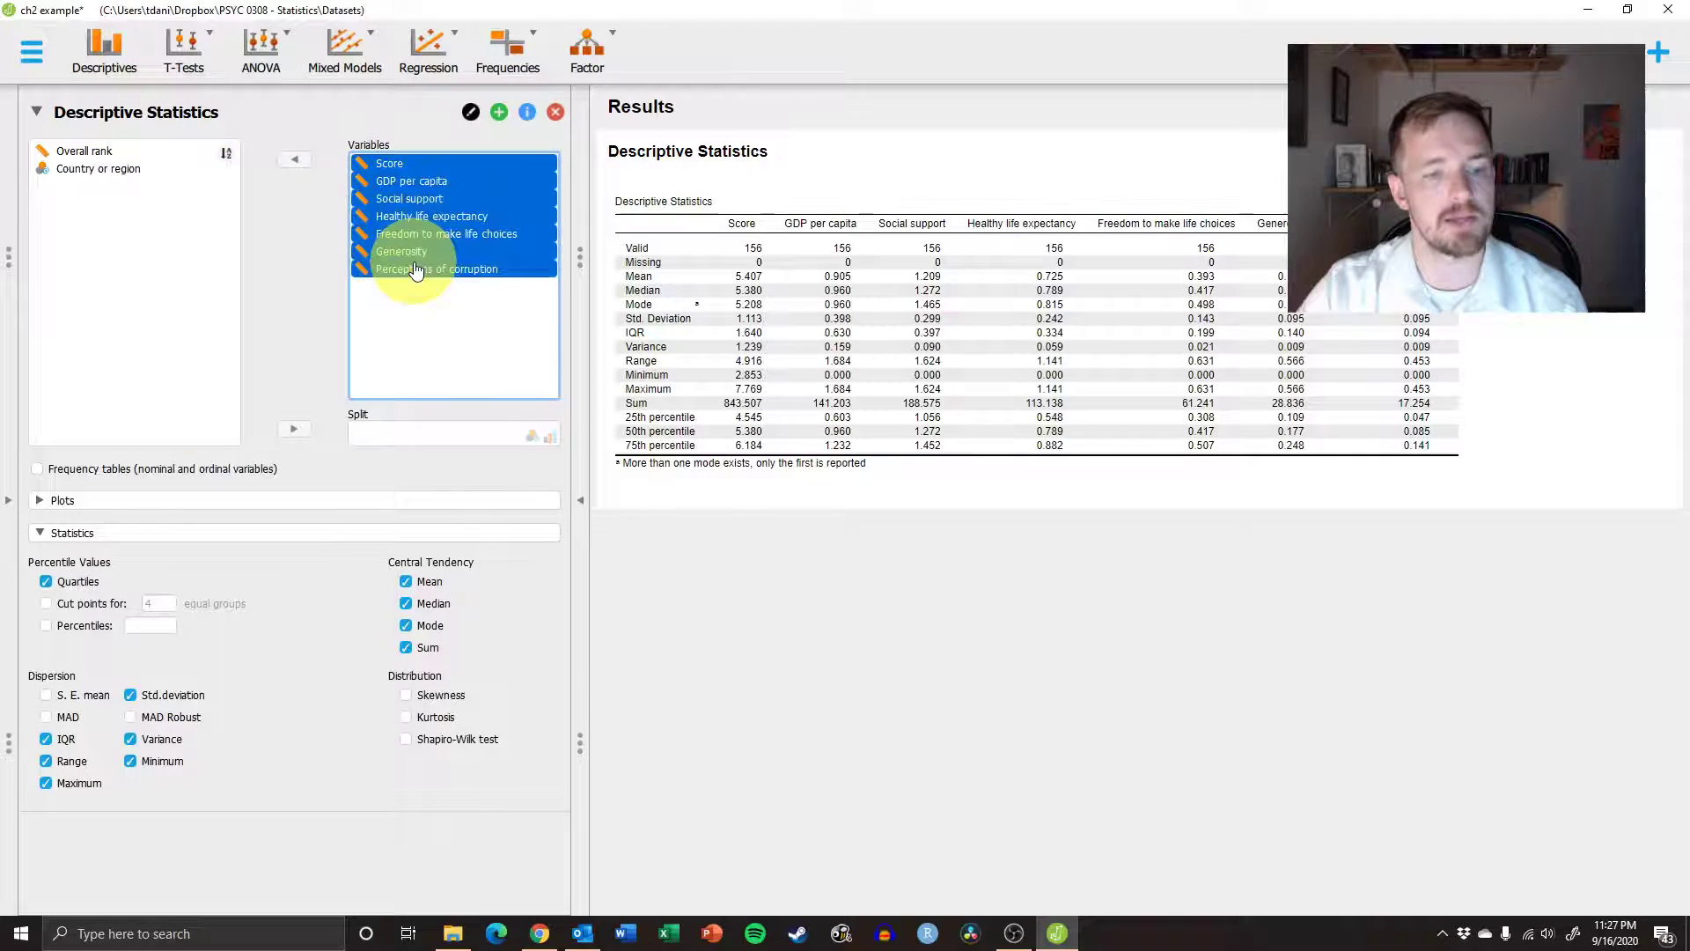
click(294, 160)
click(116, 187)
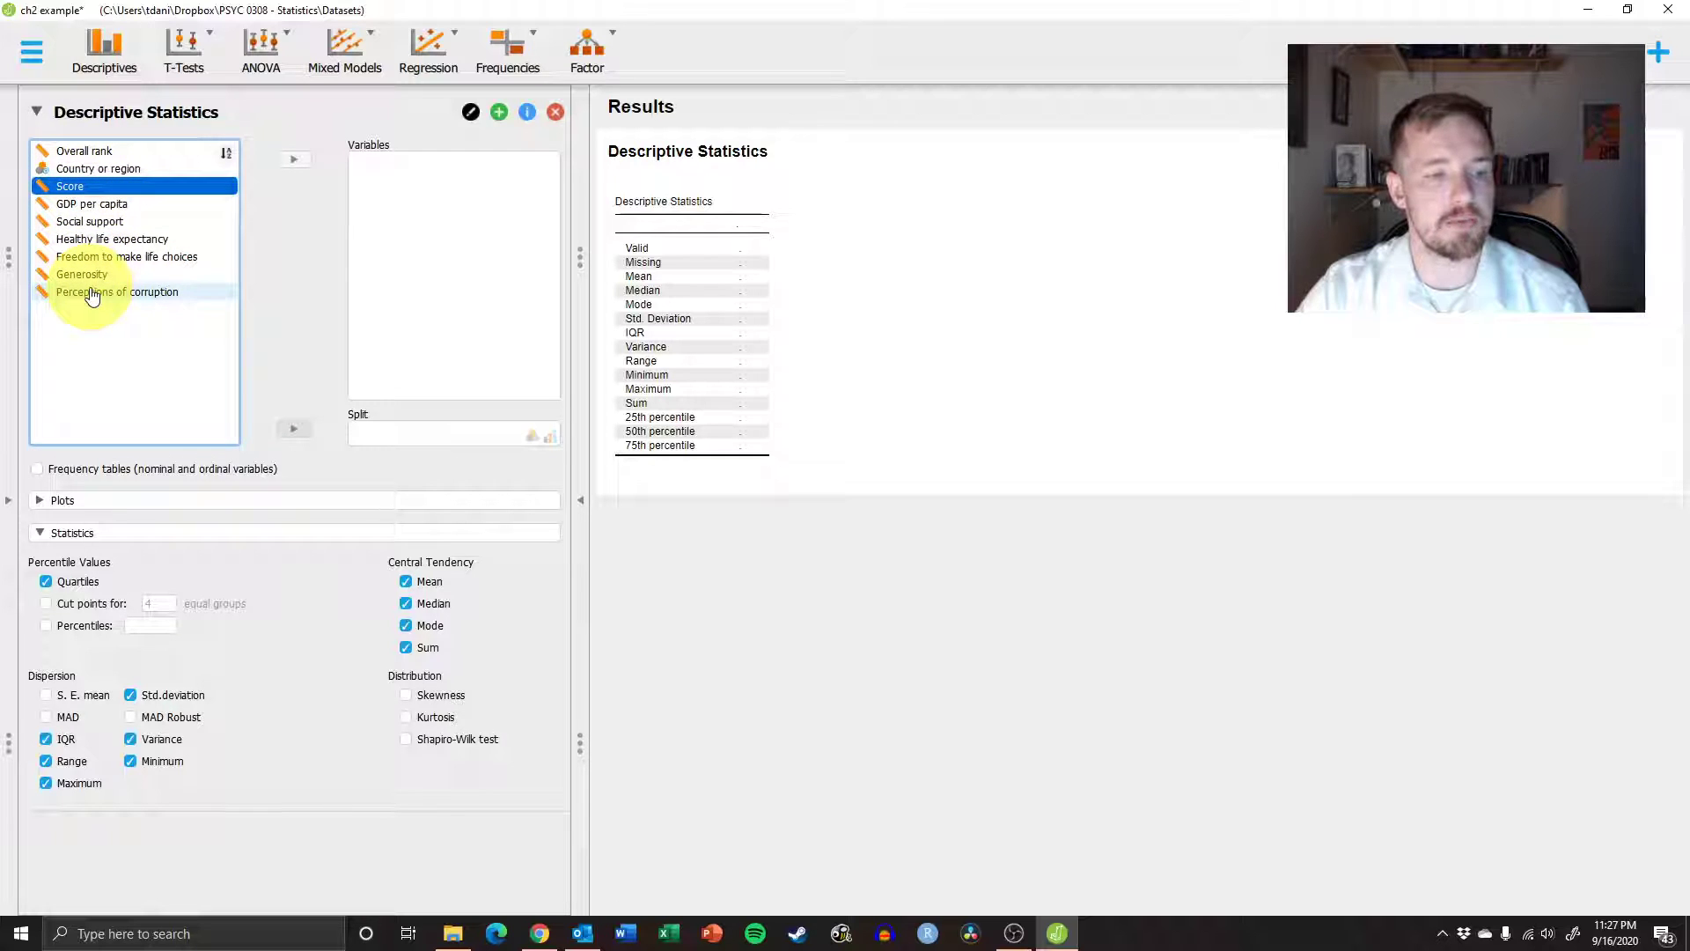
shift+click(92, 240)
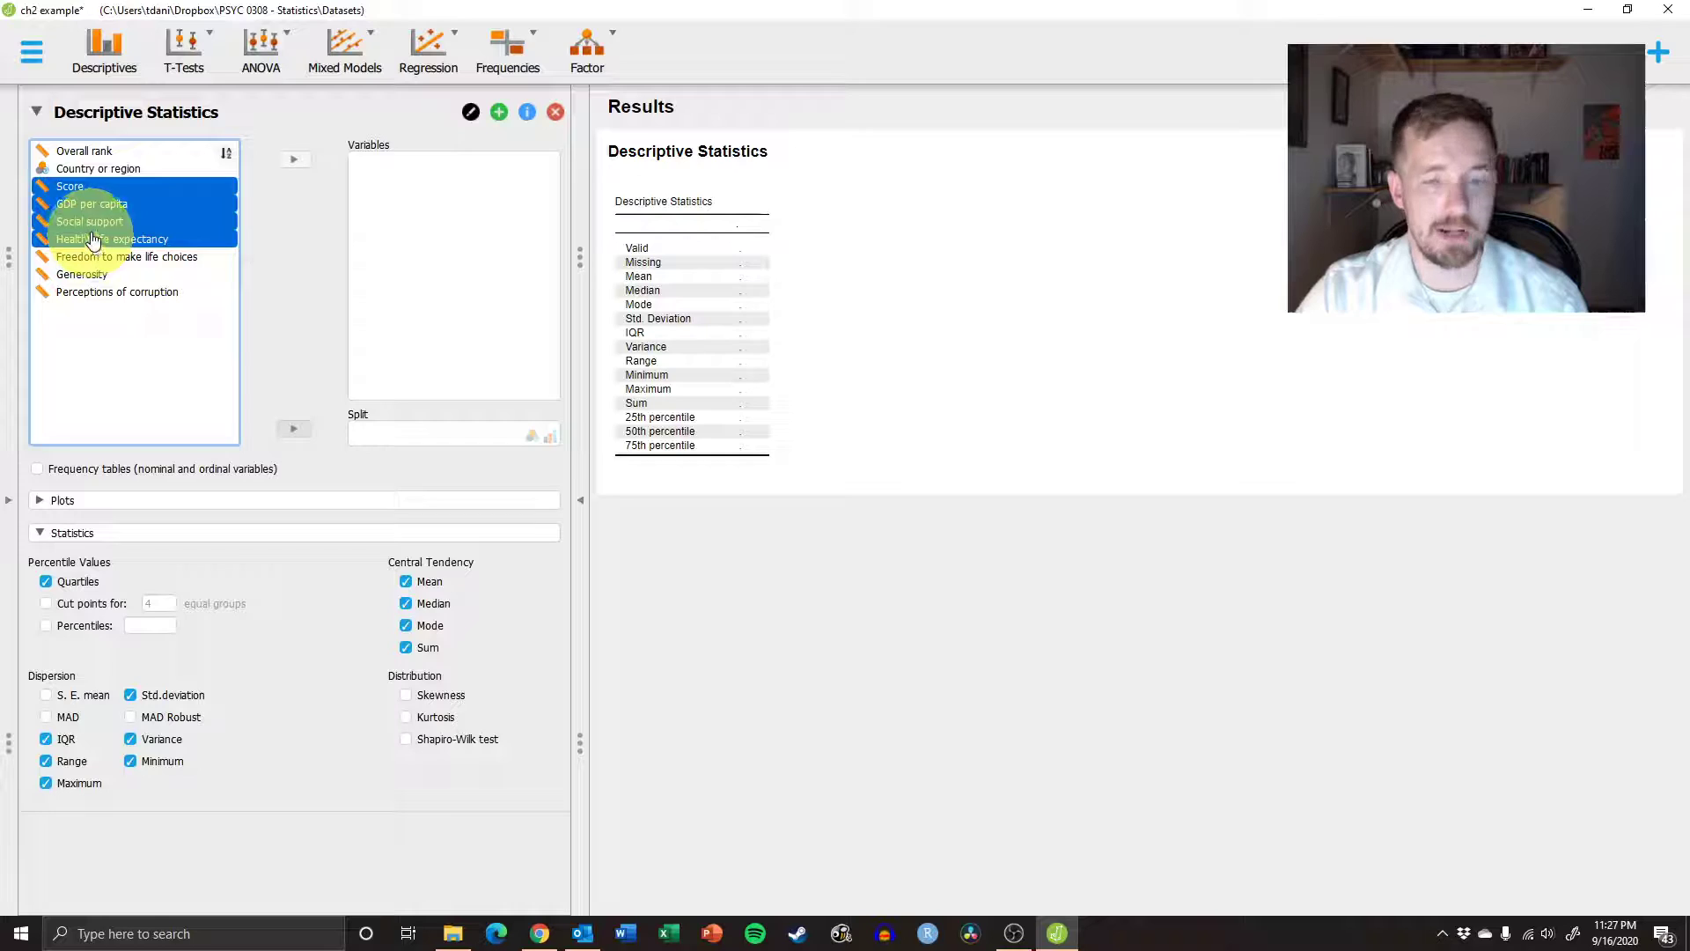
shift+click(137, 299)
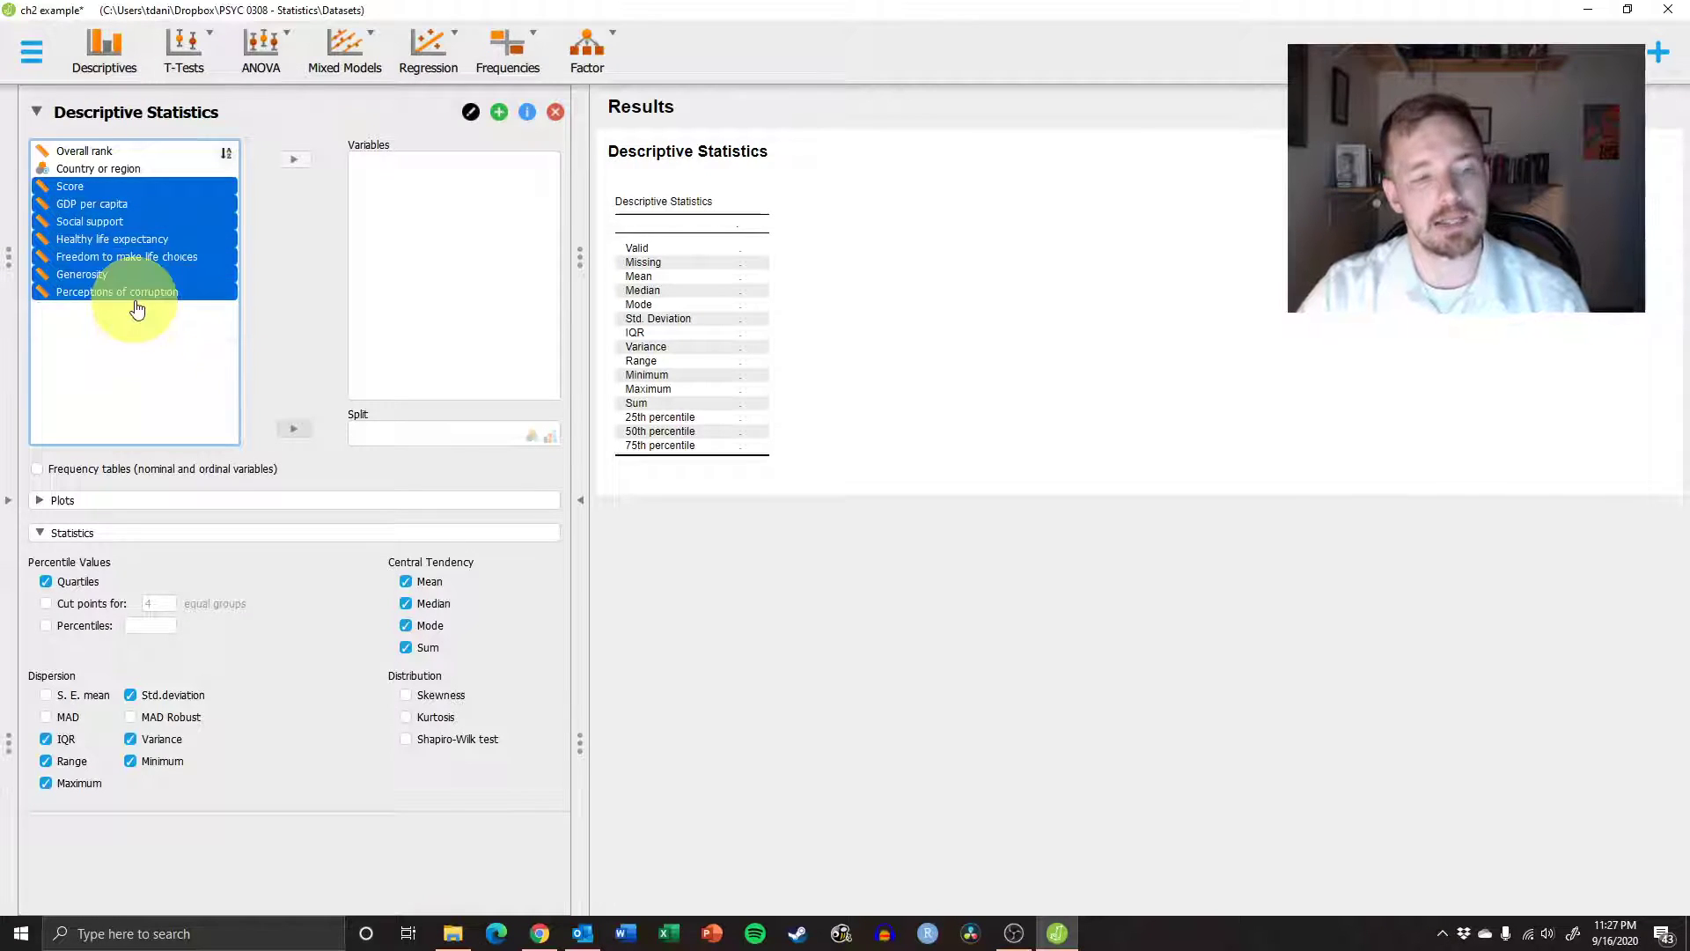
click(294, 159)
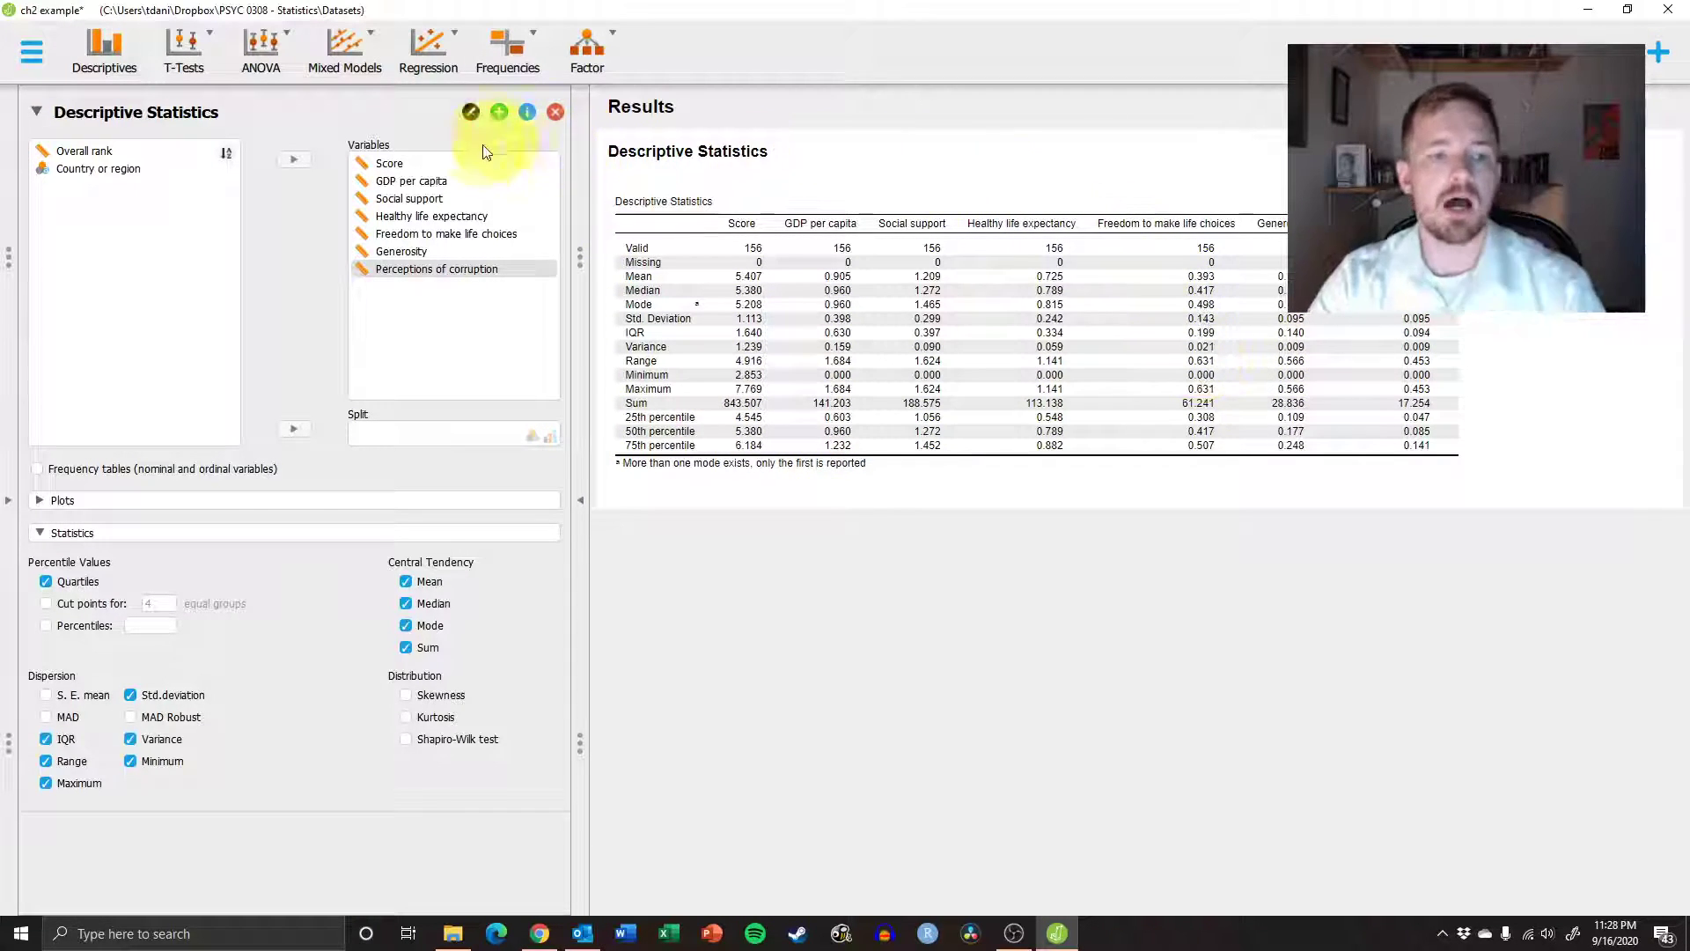
Remove all variables from the descriptives analysis and show the data table.
shift+click(432, 166)
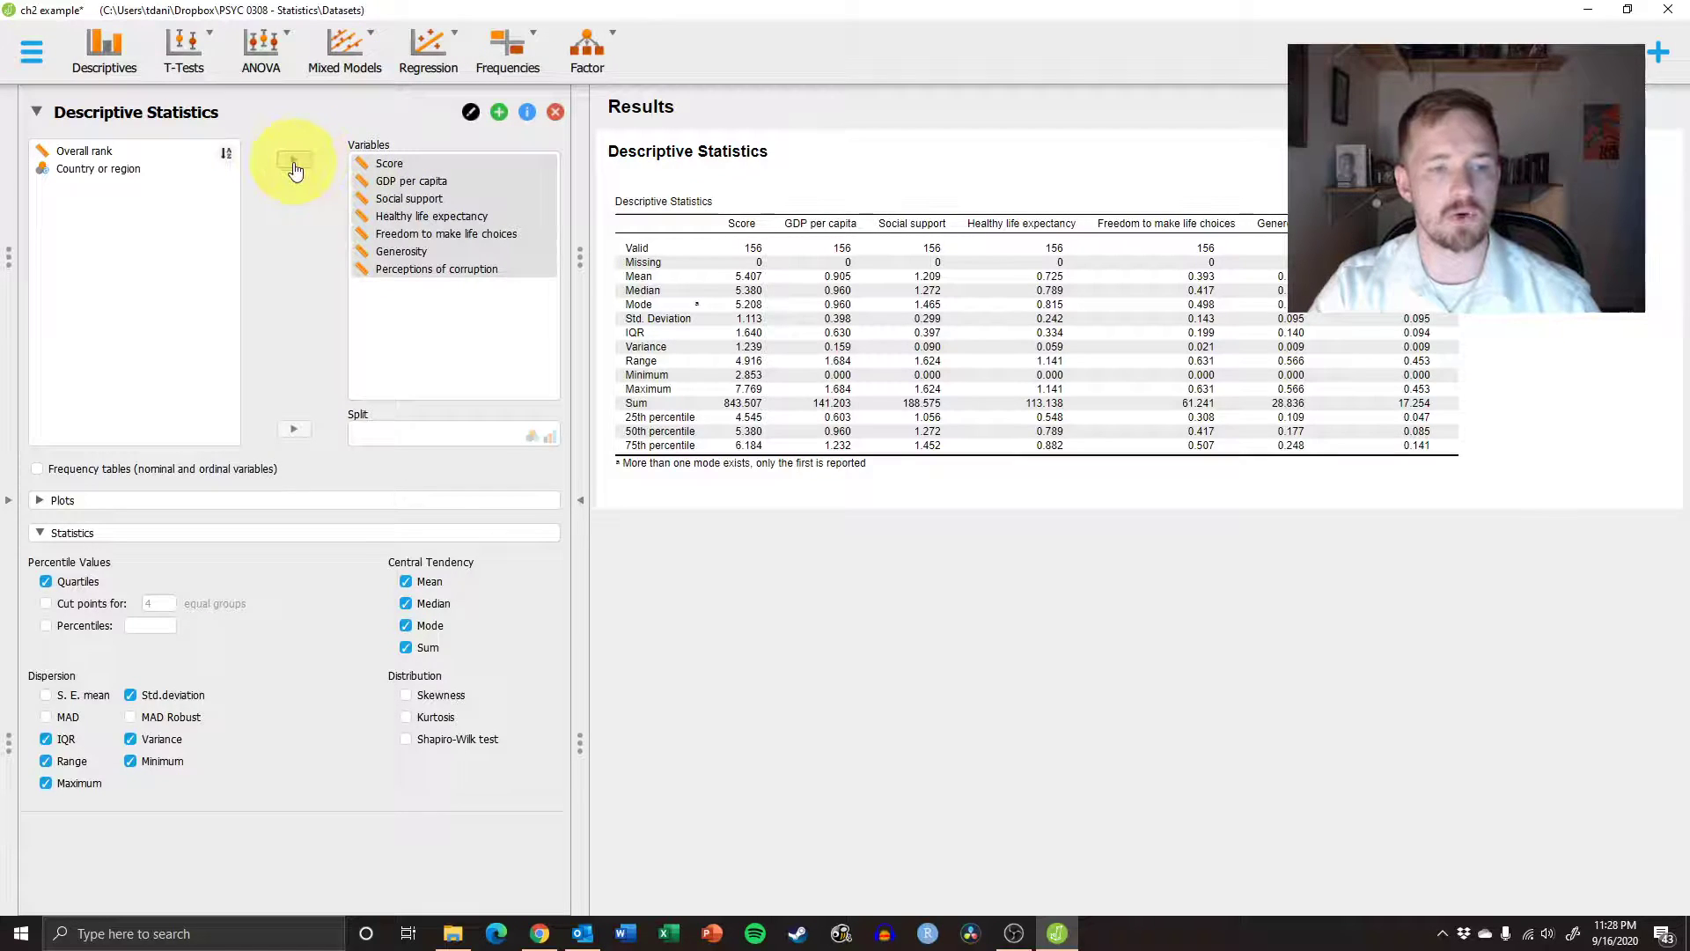
drag(379, 167, 79, 234)
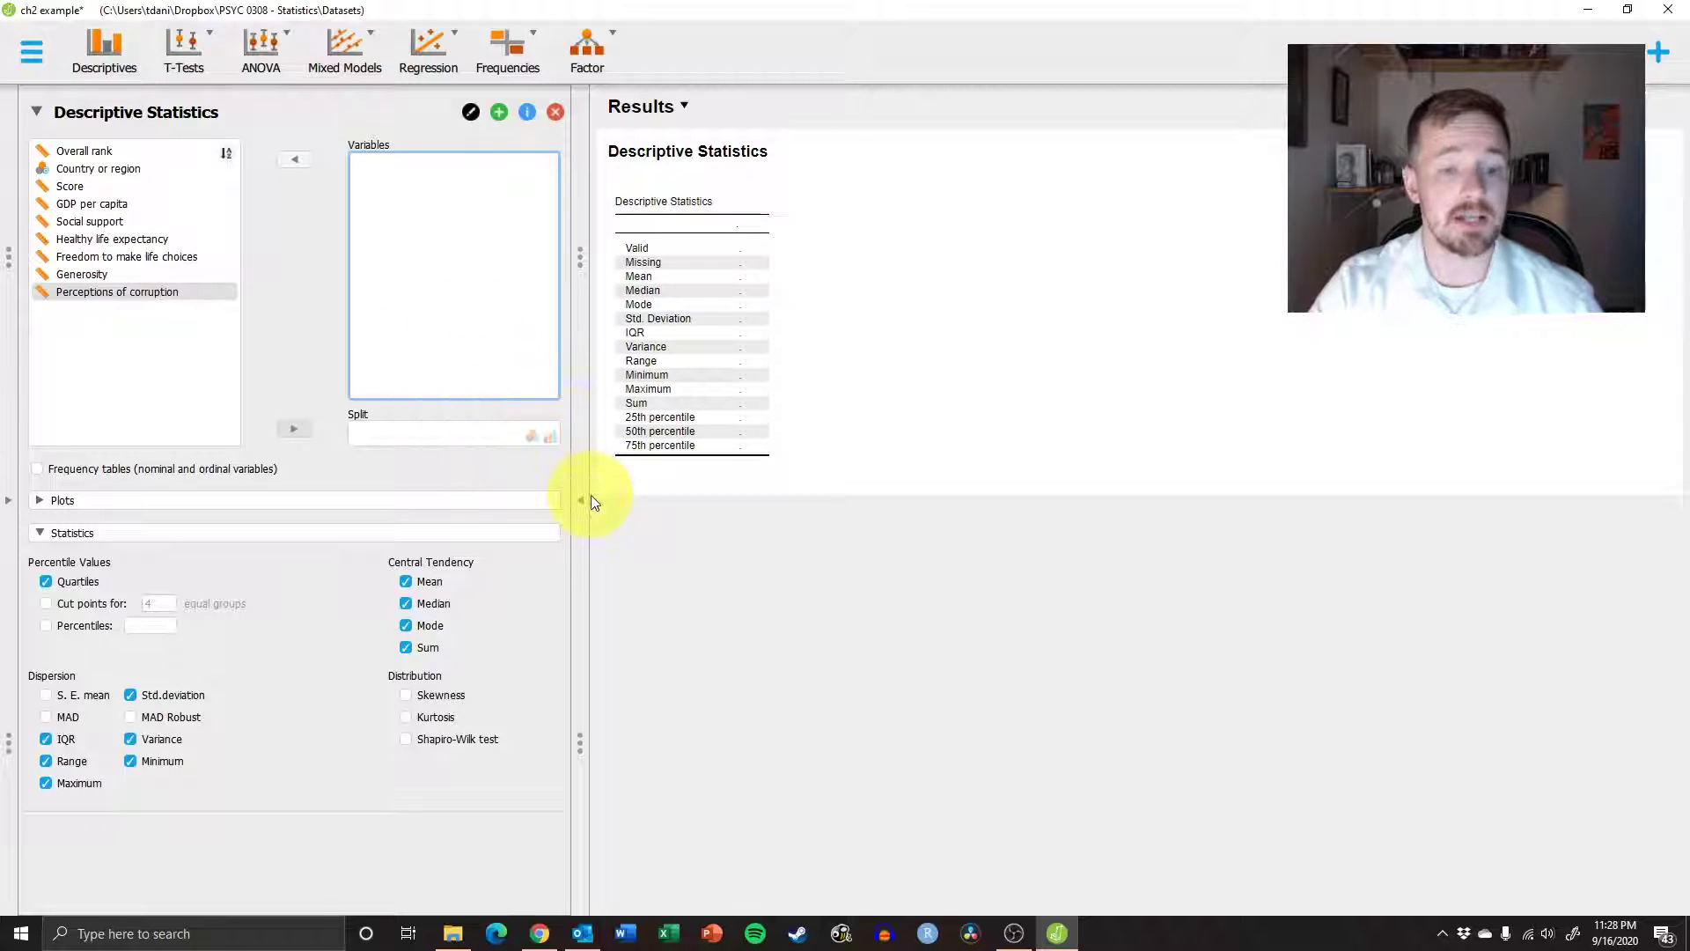
click(9, 509)
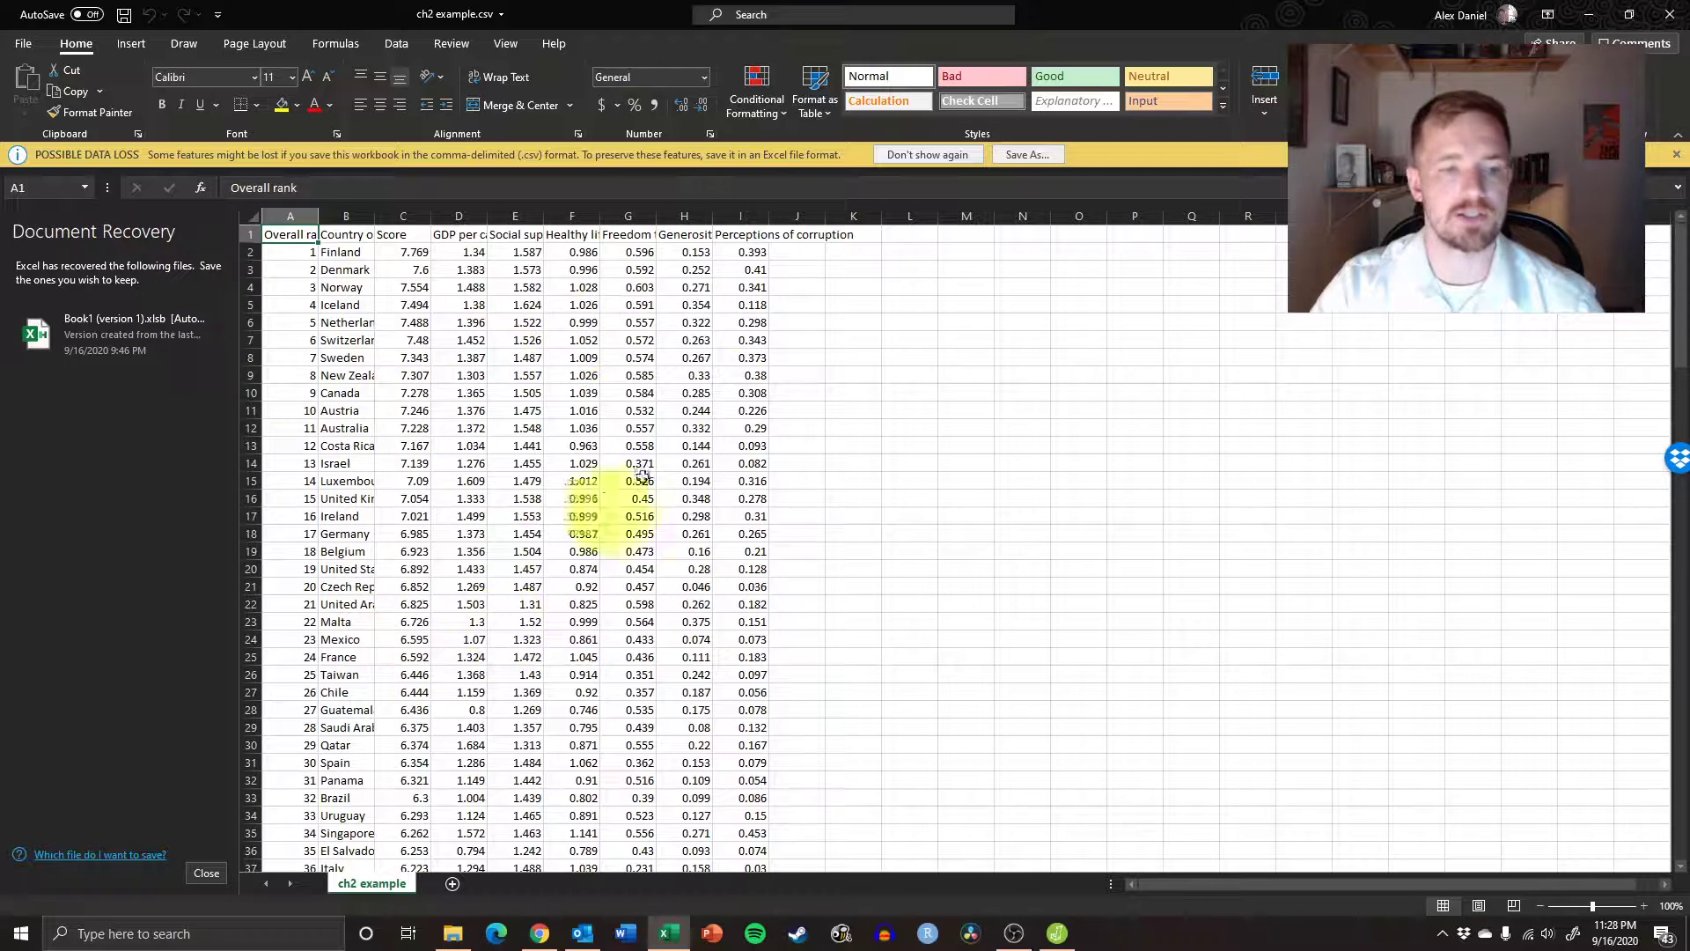
In ch2 example.csv in Excel, add the header Group in J1, beside the Perceptions of corruption column.
click(798, 234)
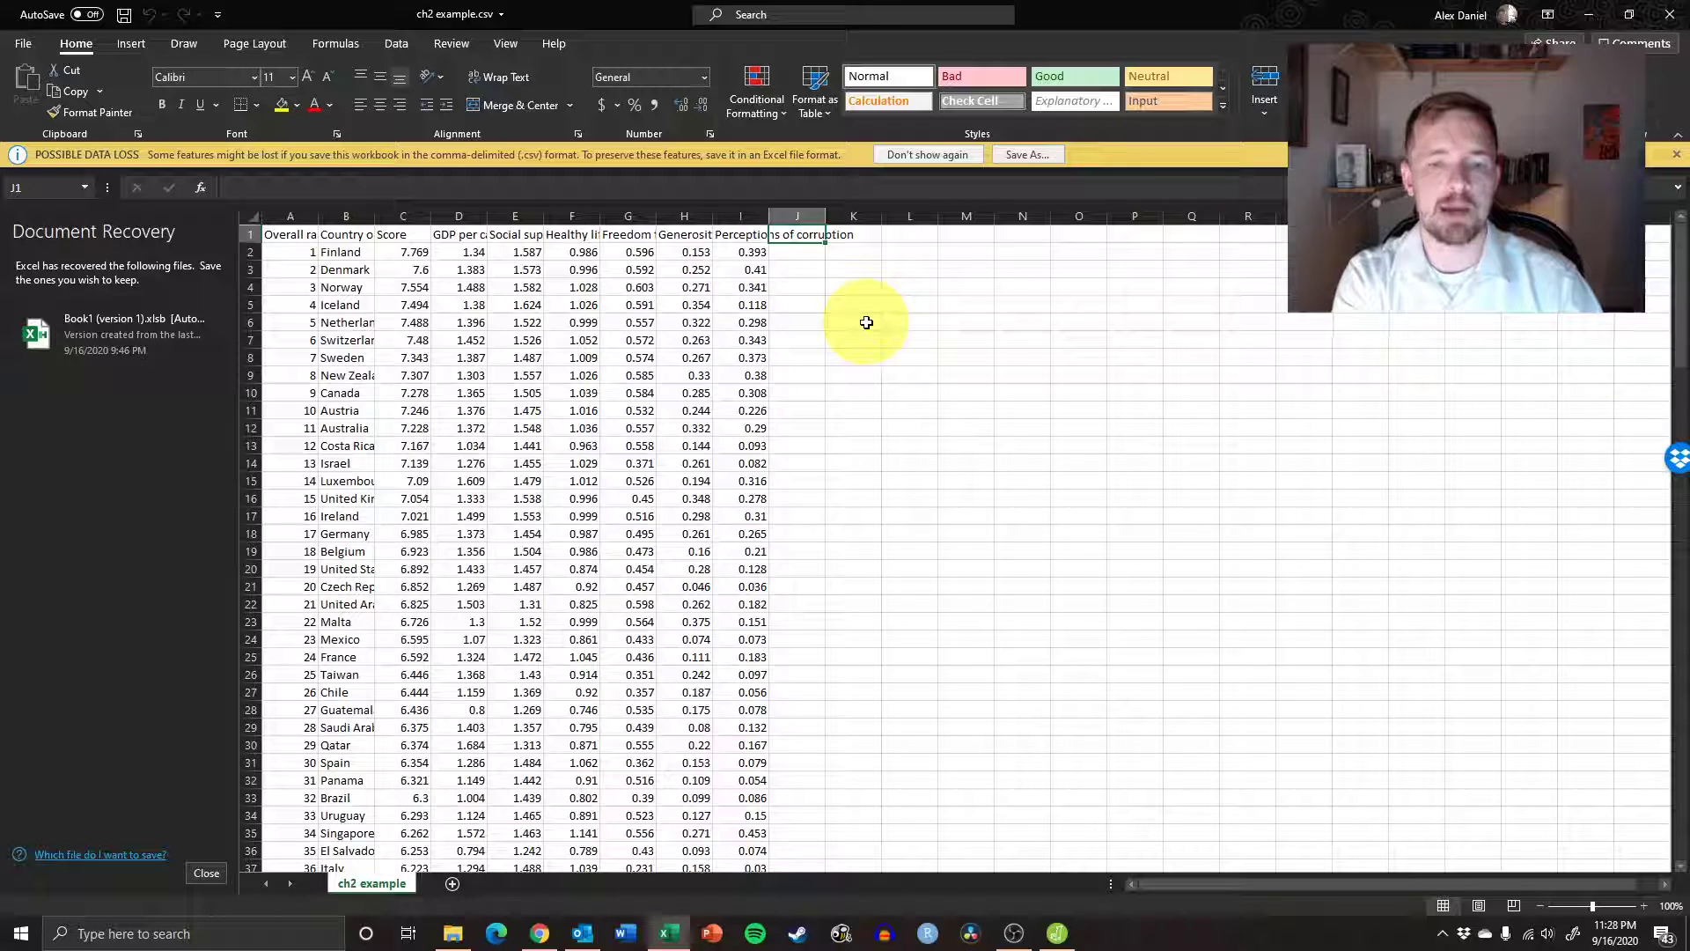
text(Group)
key(Return)
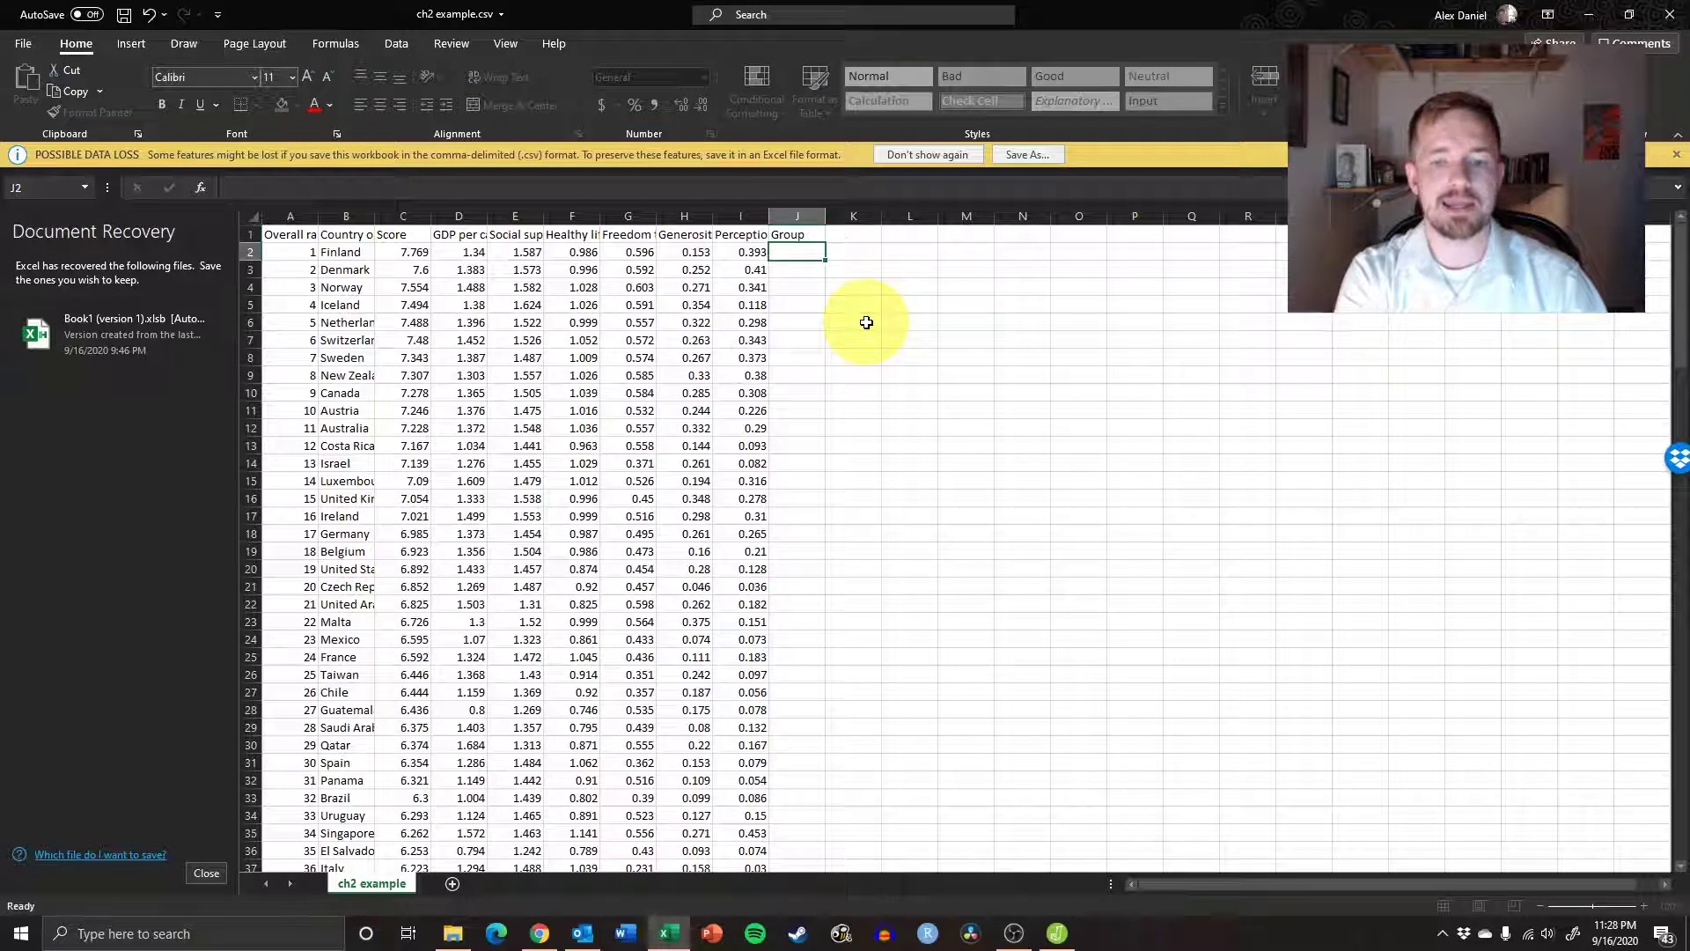
Enter group number 1 for the first six countries, Finland through Switzerland, in J2:J7.
text(1)
key(Return)
text(1)
key(Return)
text(1)
key(Return)
key(Return)
text(1)
key(Return)
text(1)
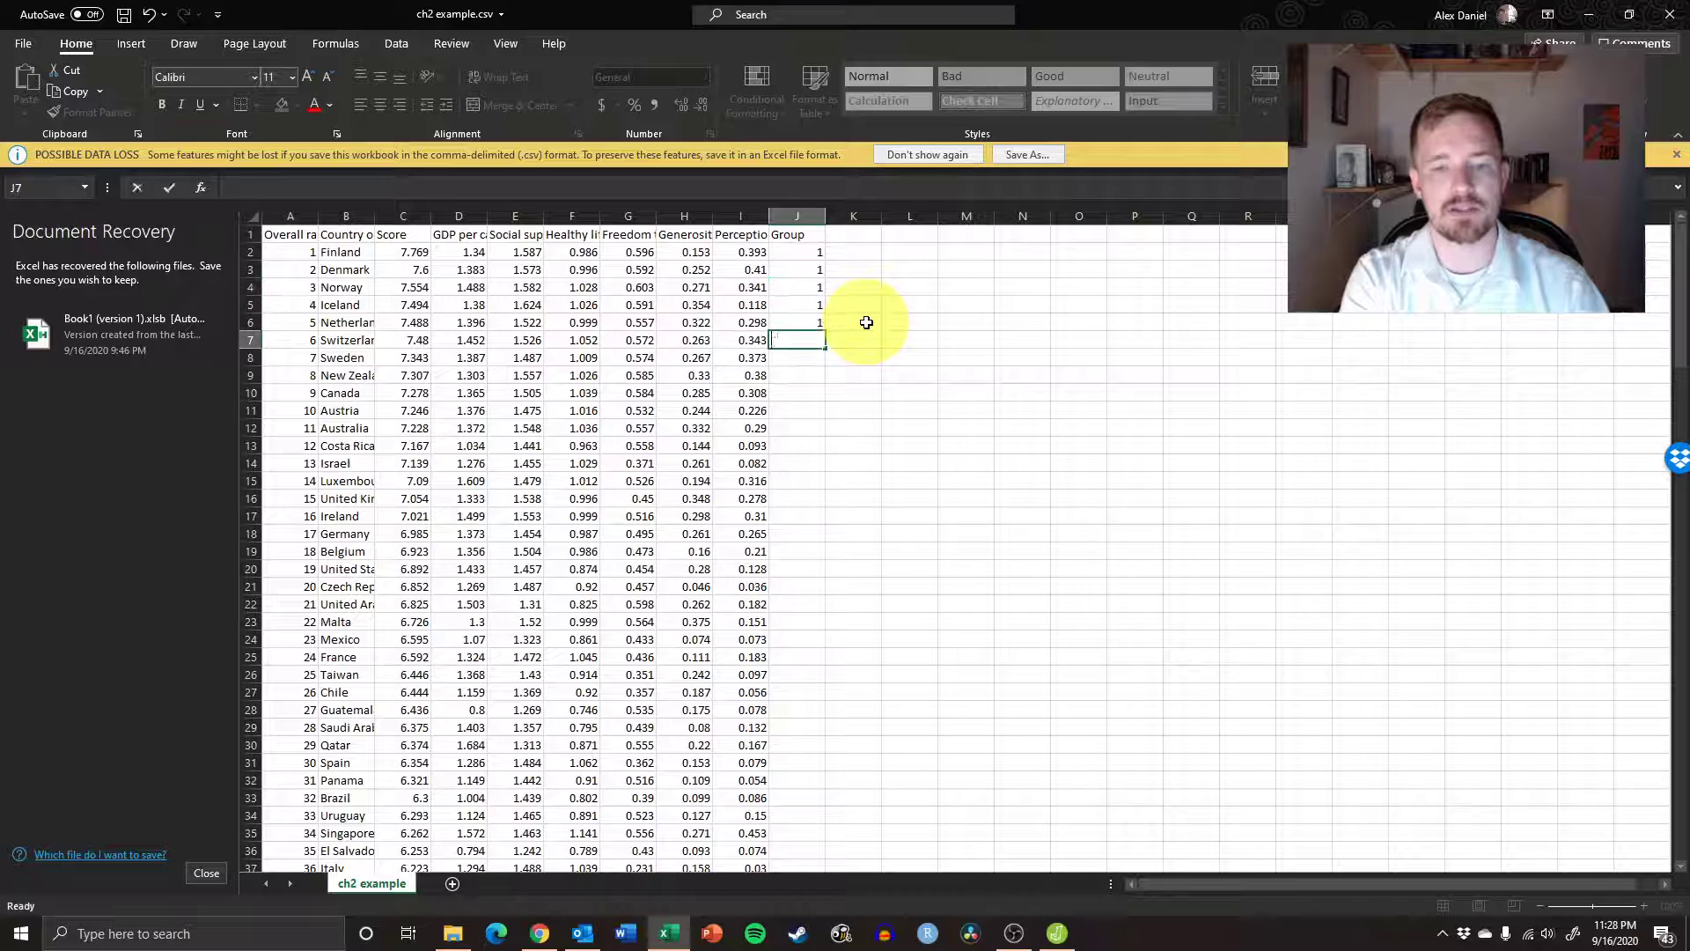
key(Return)
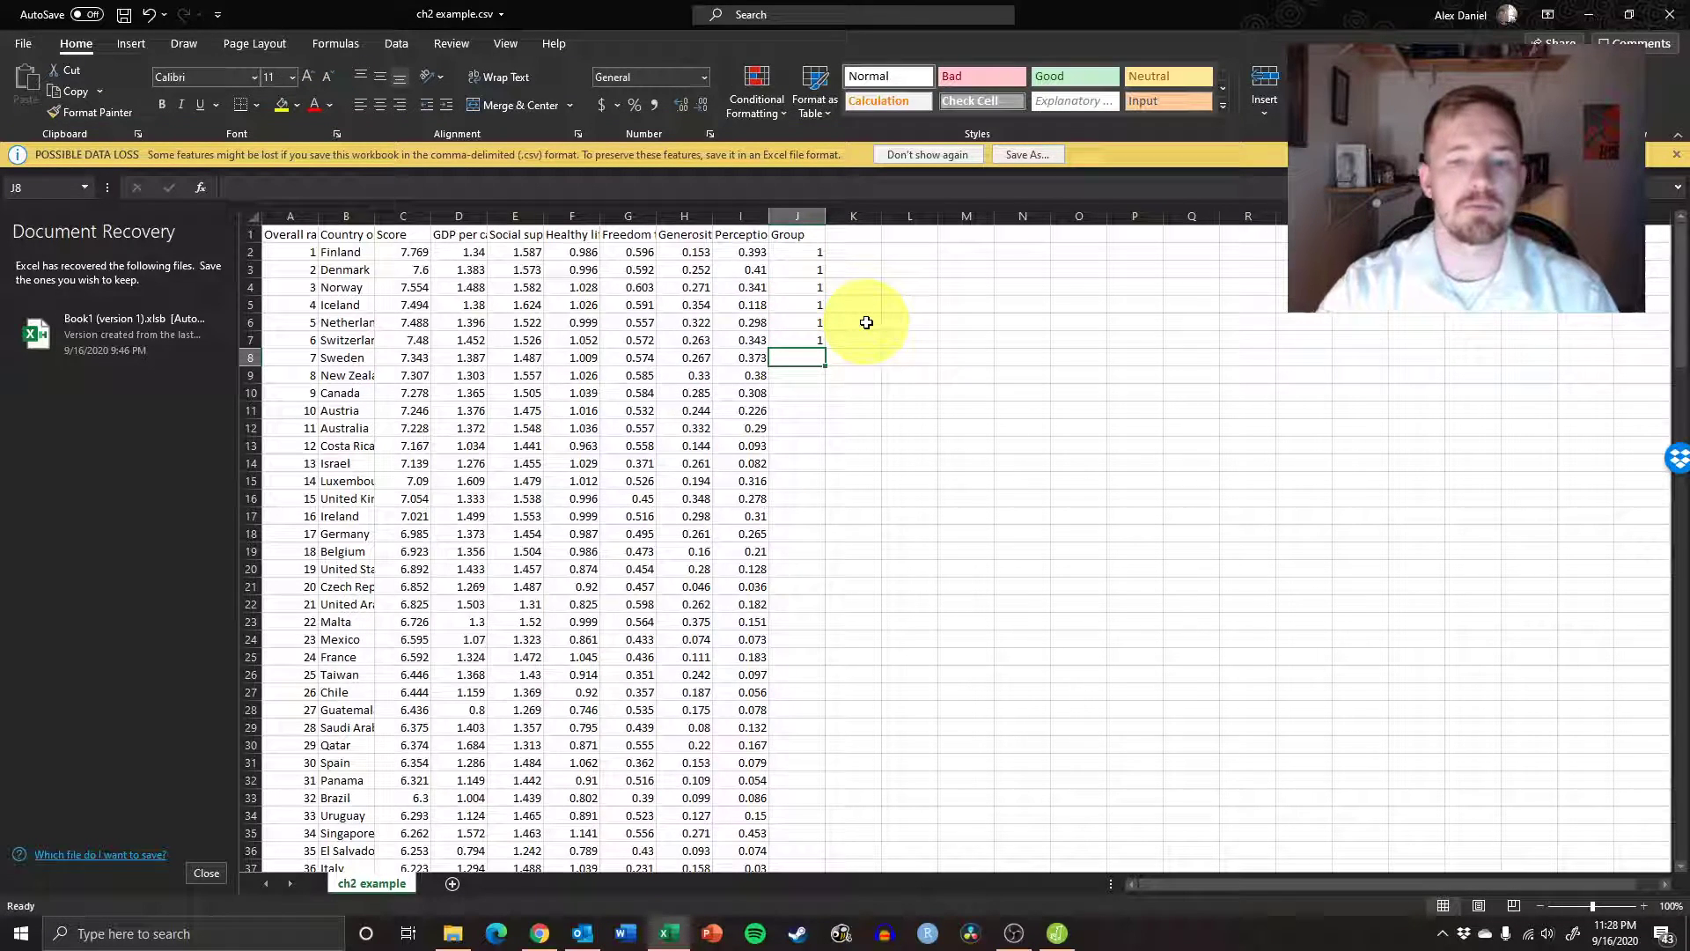
Fill the group number 1 from J2 down through row 78 of the Group column.
click(814, 255)
mouse_move(818, 255)
mouse_down()
mouse_move(815, 812)
mouse_move(822, 905)
mouse_move(845, 894)
mouse_move(860, 913)
mouse_move(853, 657)
mouse_move(843, 747)
mouse_up()
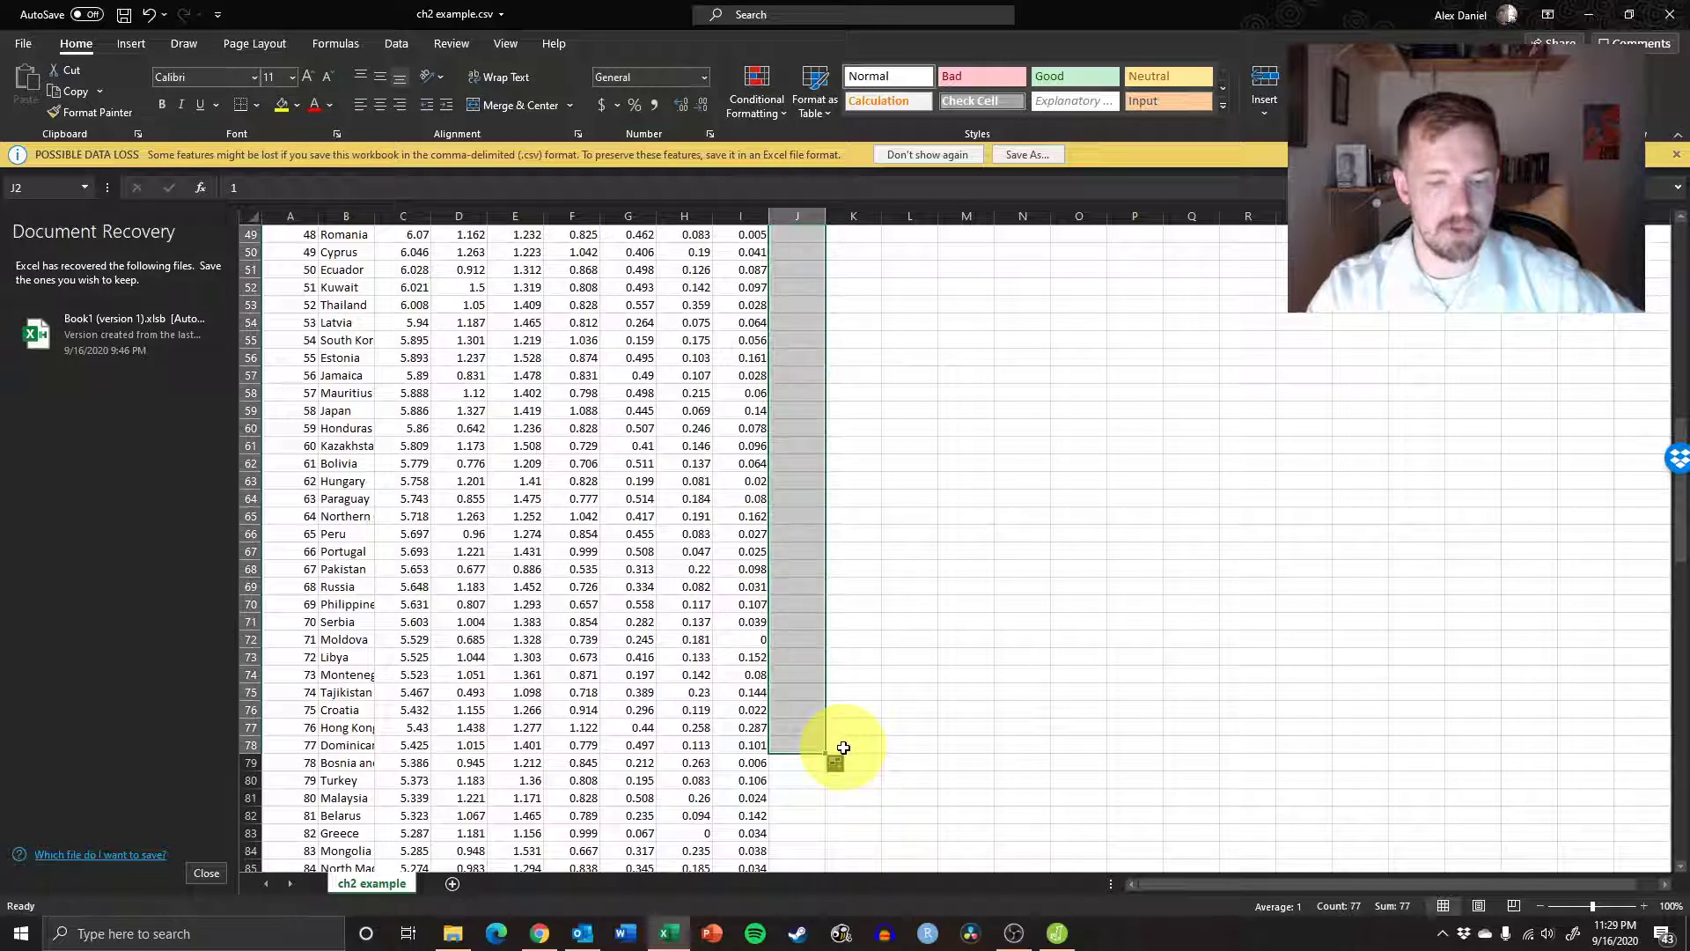
scroll(837, 577, up, 16)
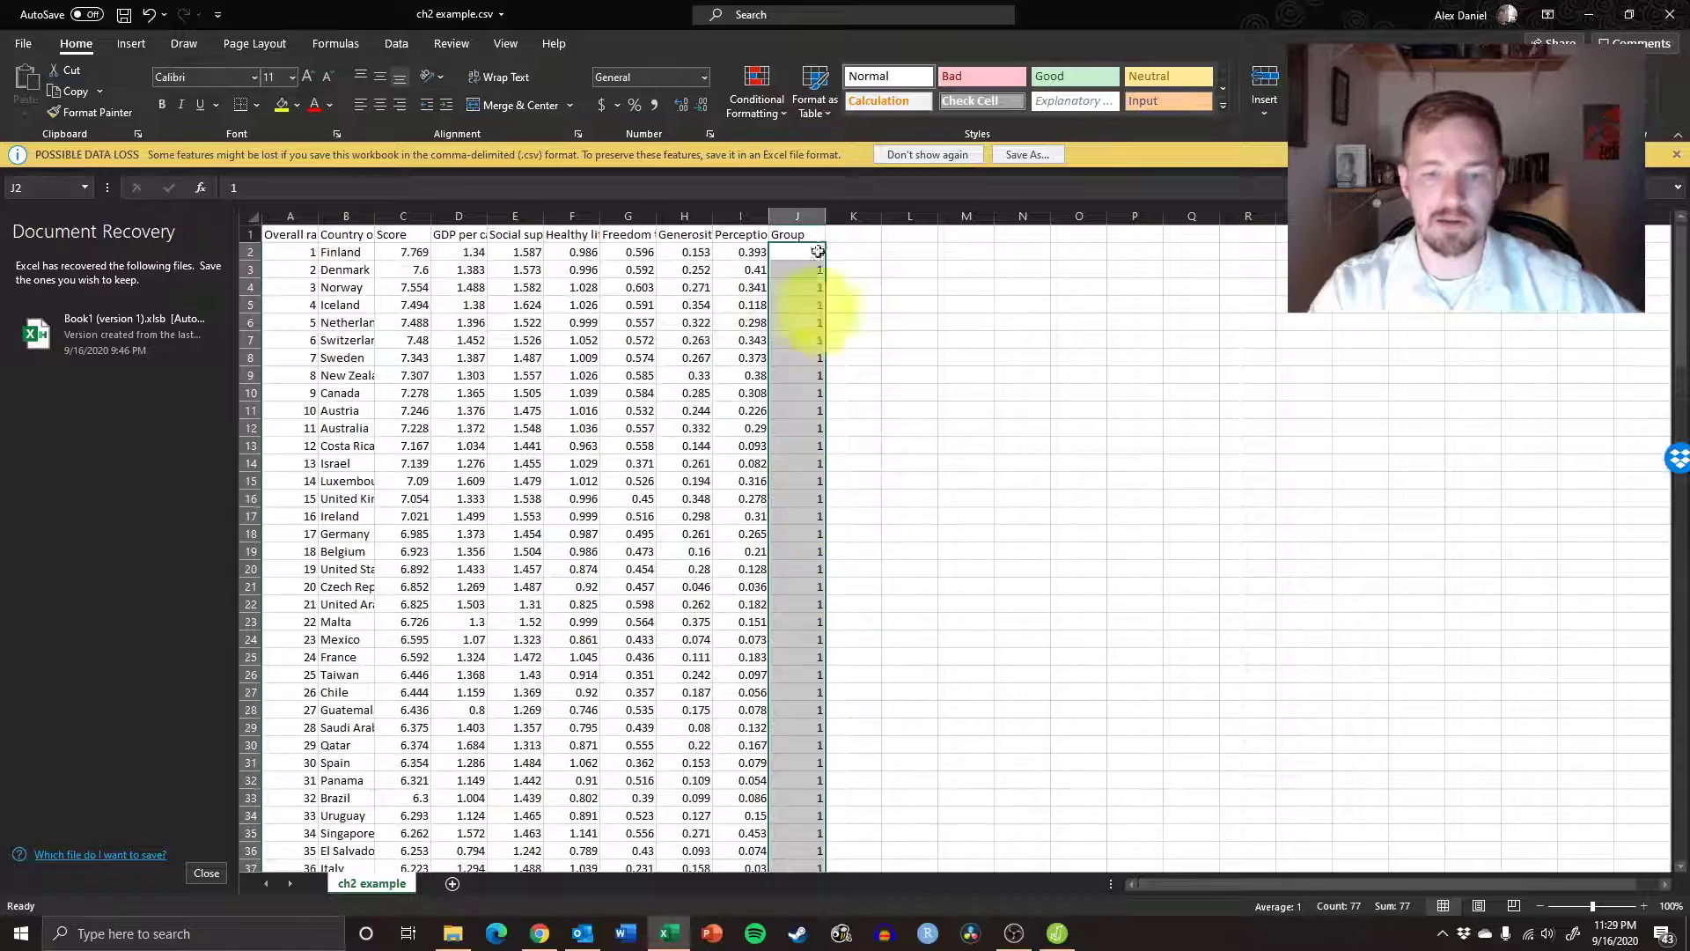
Enter group number 2 for the next five countries, in J79:J83, correcting the mistyped entry for Greece to 2.
scroll(807, 342, down, 20)
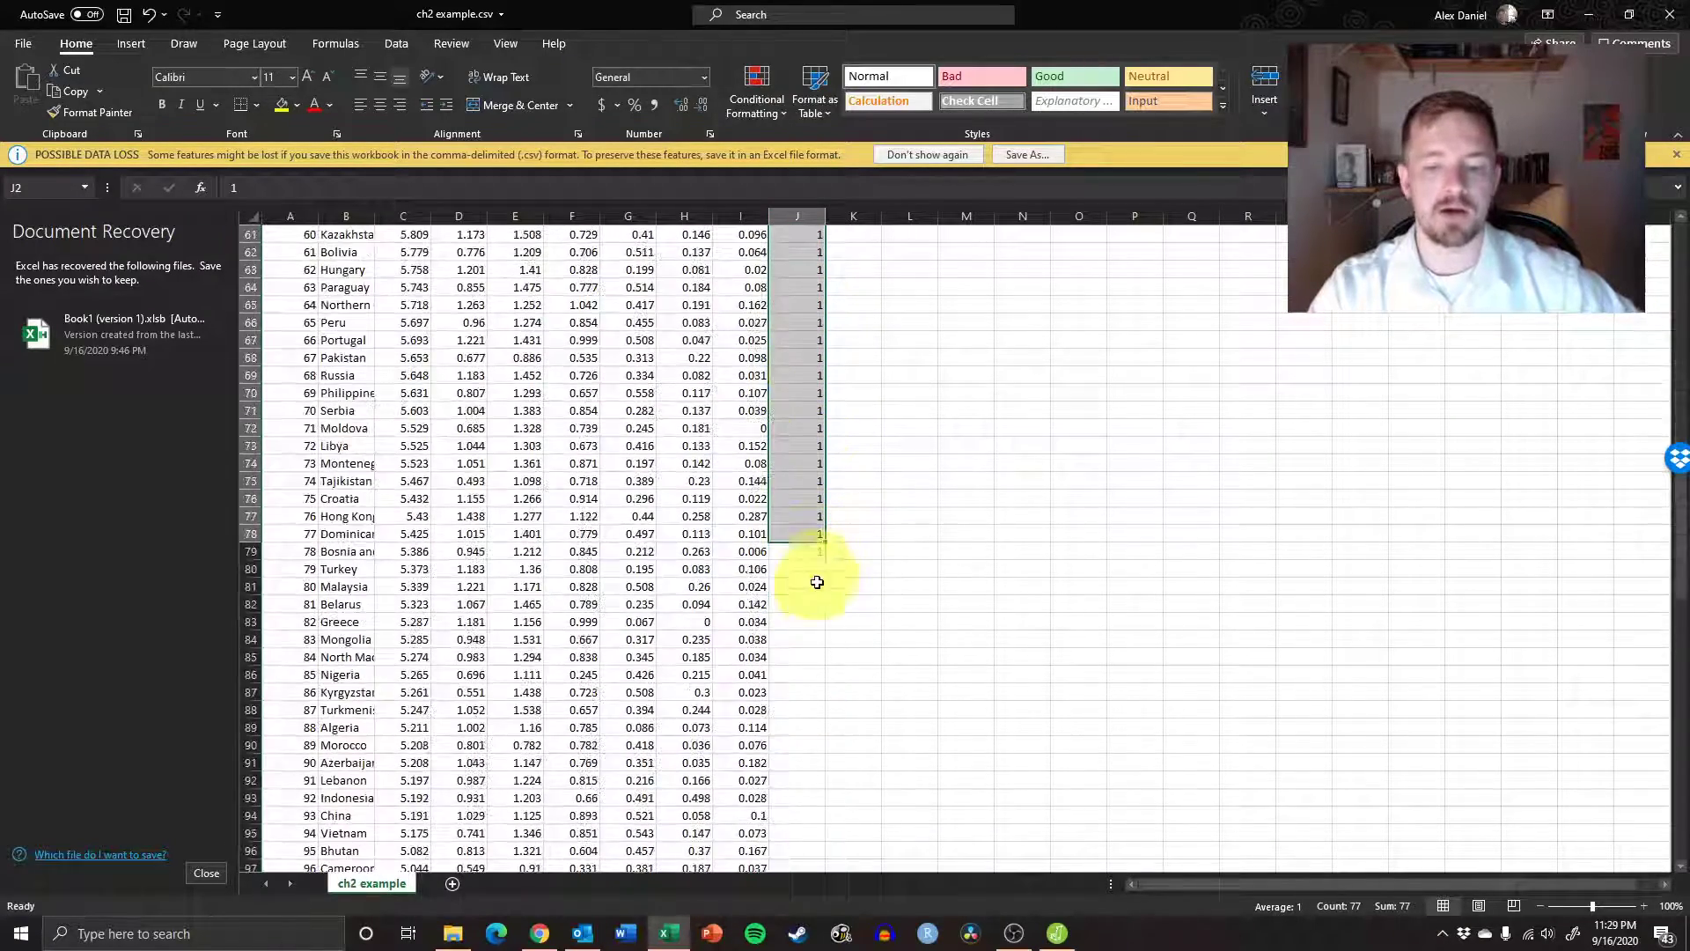
click(816, 557)
text(2 2 2 2 22)
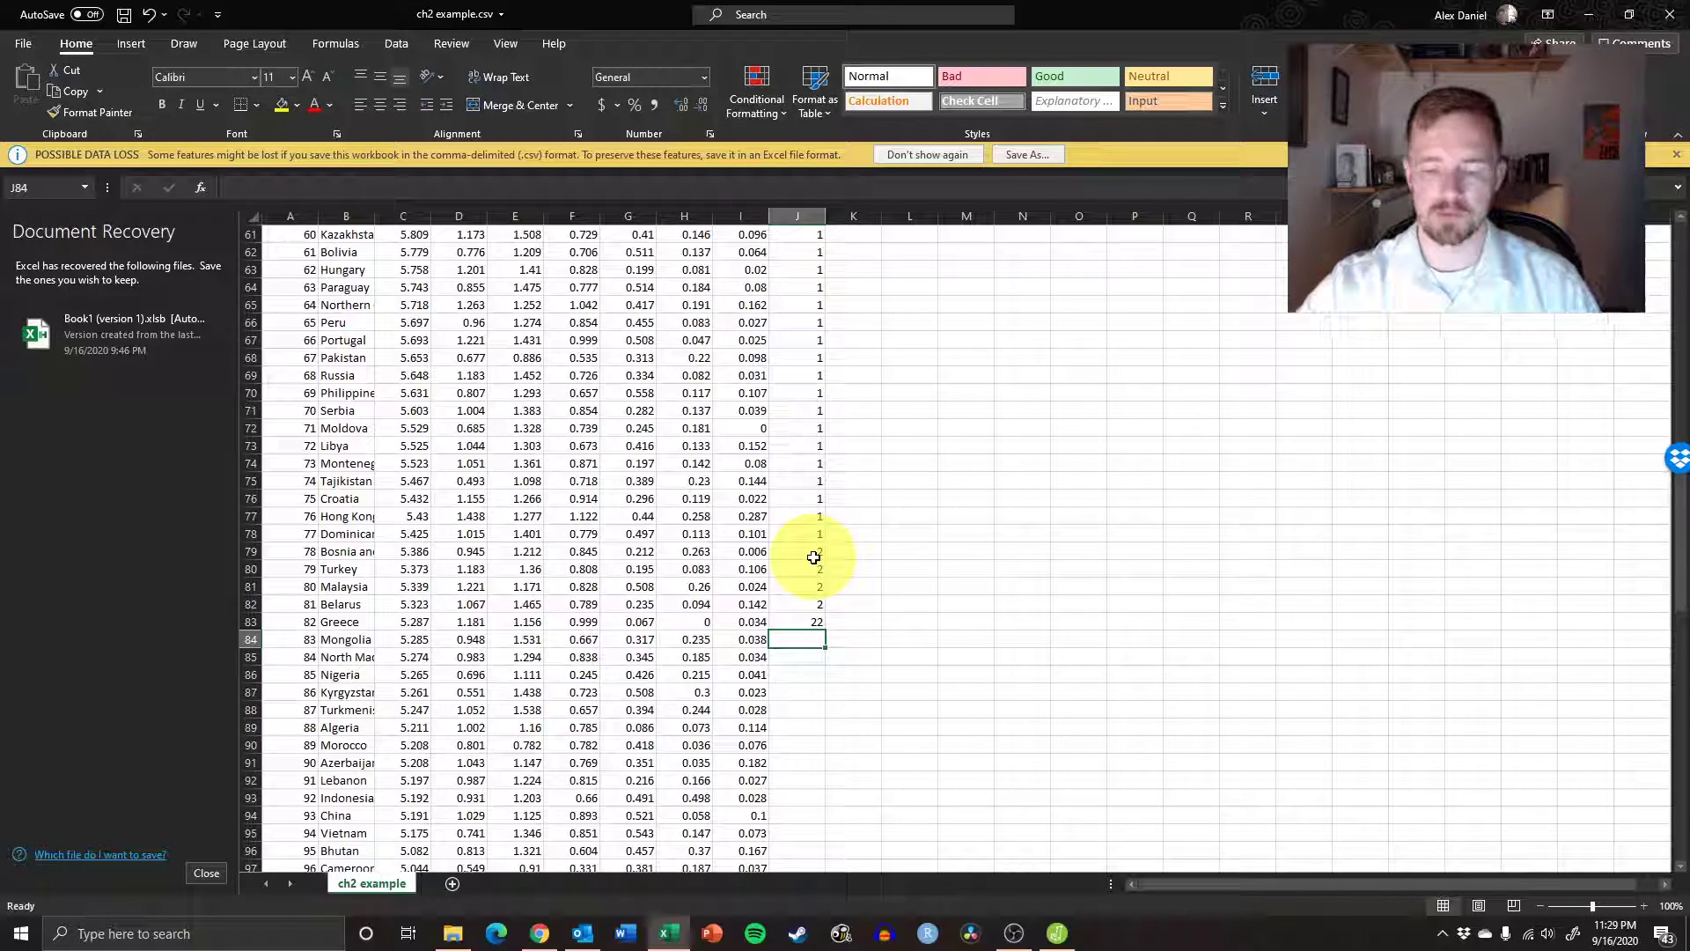
key(Up)
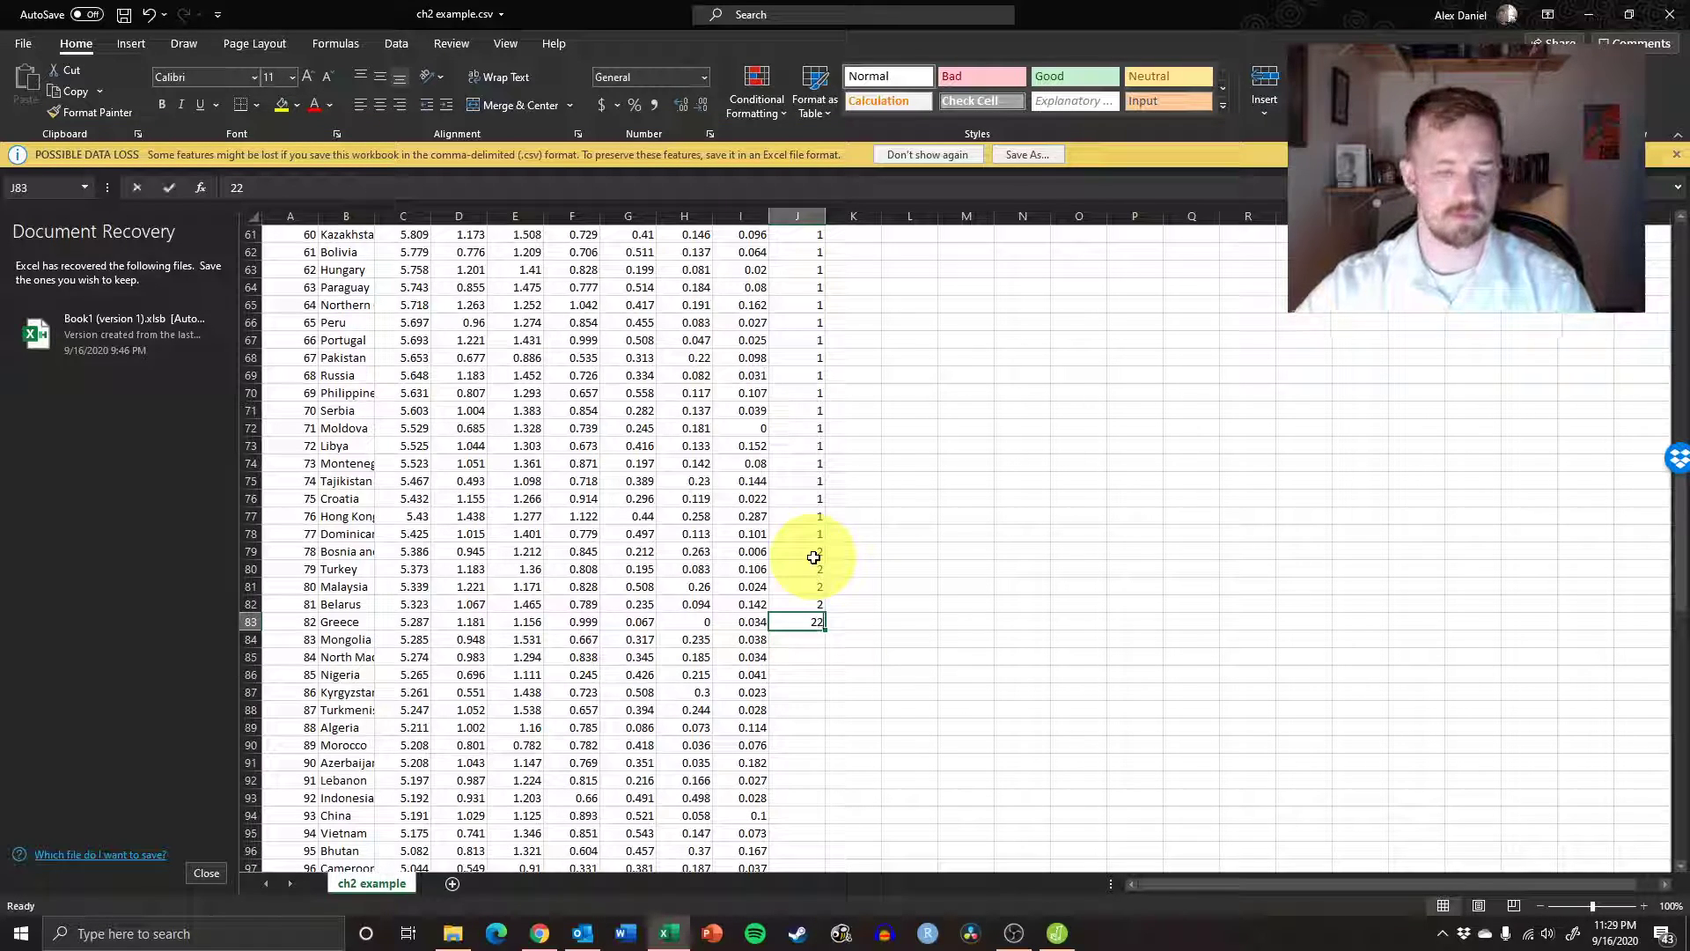
text(2)
key(Return)
Fill the group number 2 from J79 down to the last country's row and review the Group column.
drag(814, 558, 820, 835)
scroll(869, 748, up, 20)
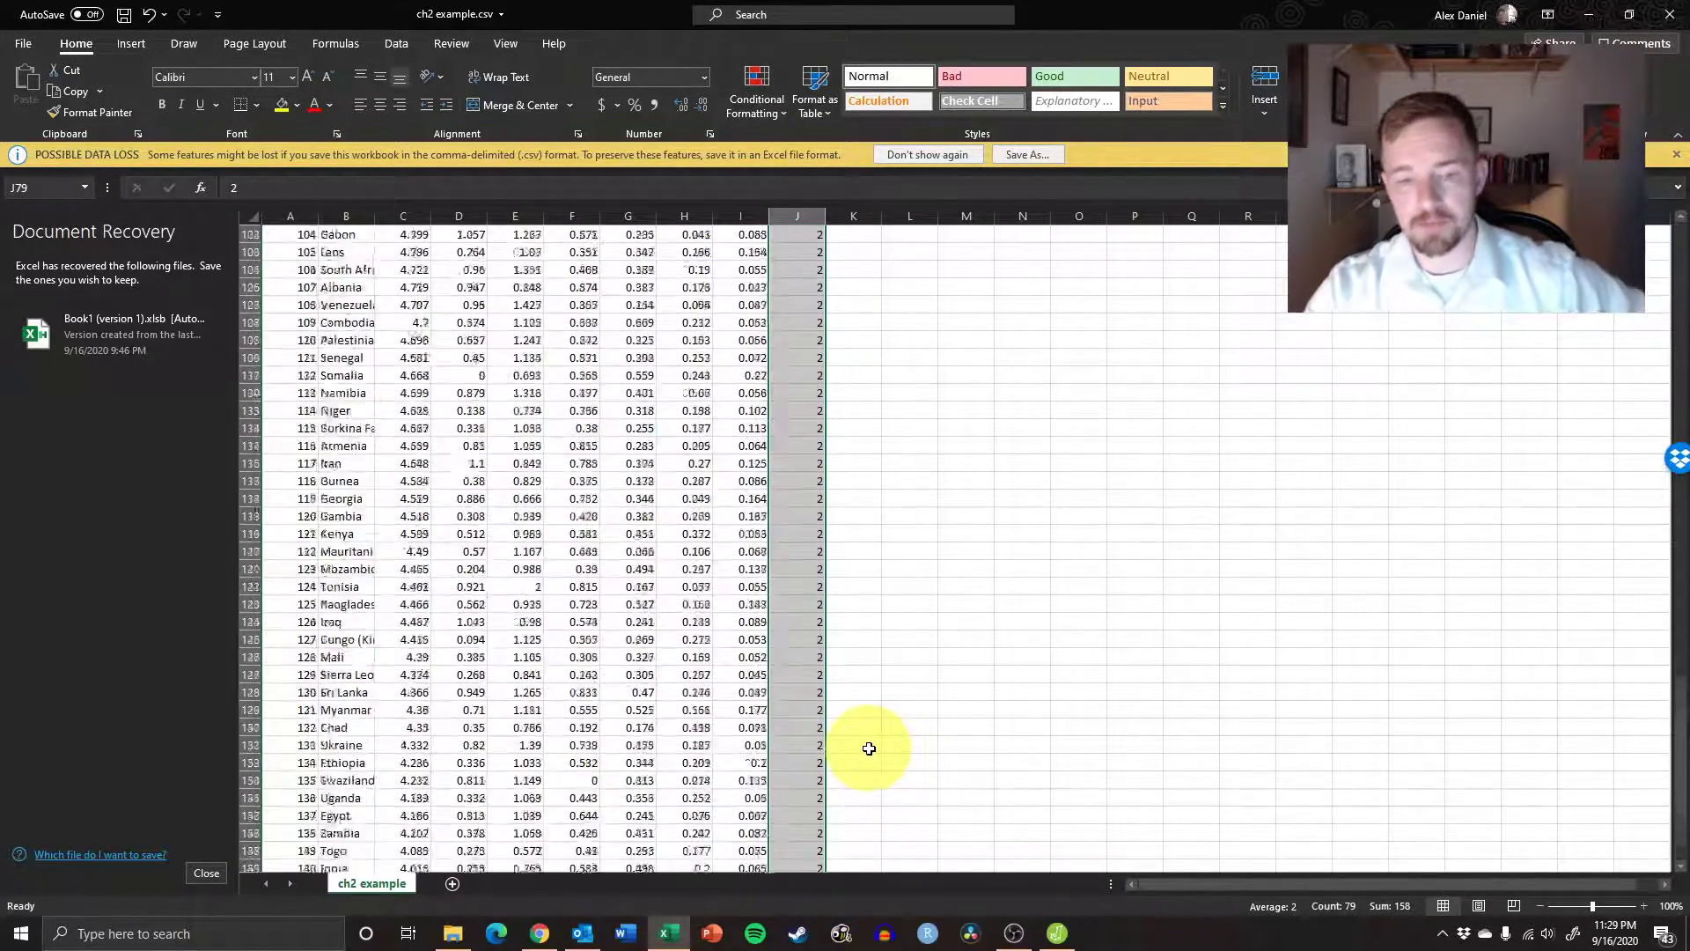
scroll(869, 748, up, 13)
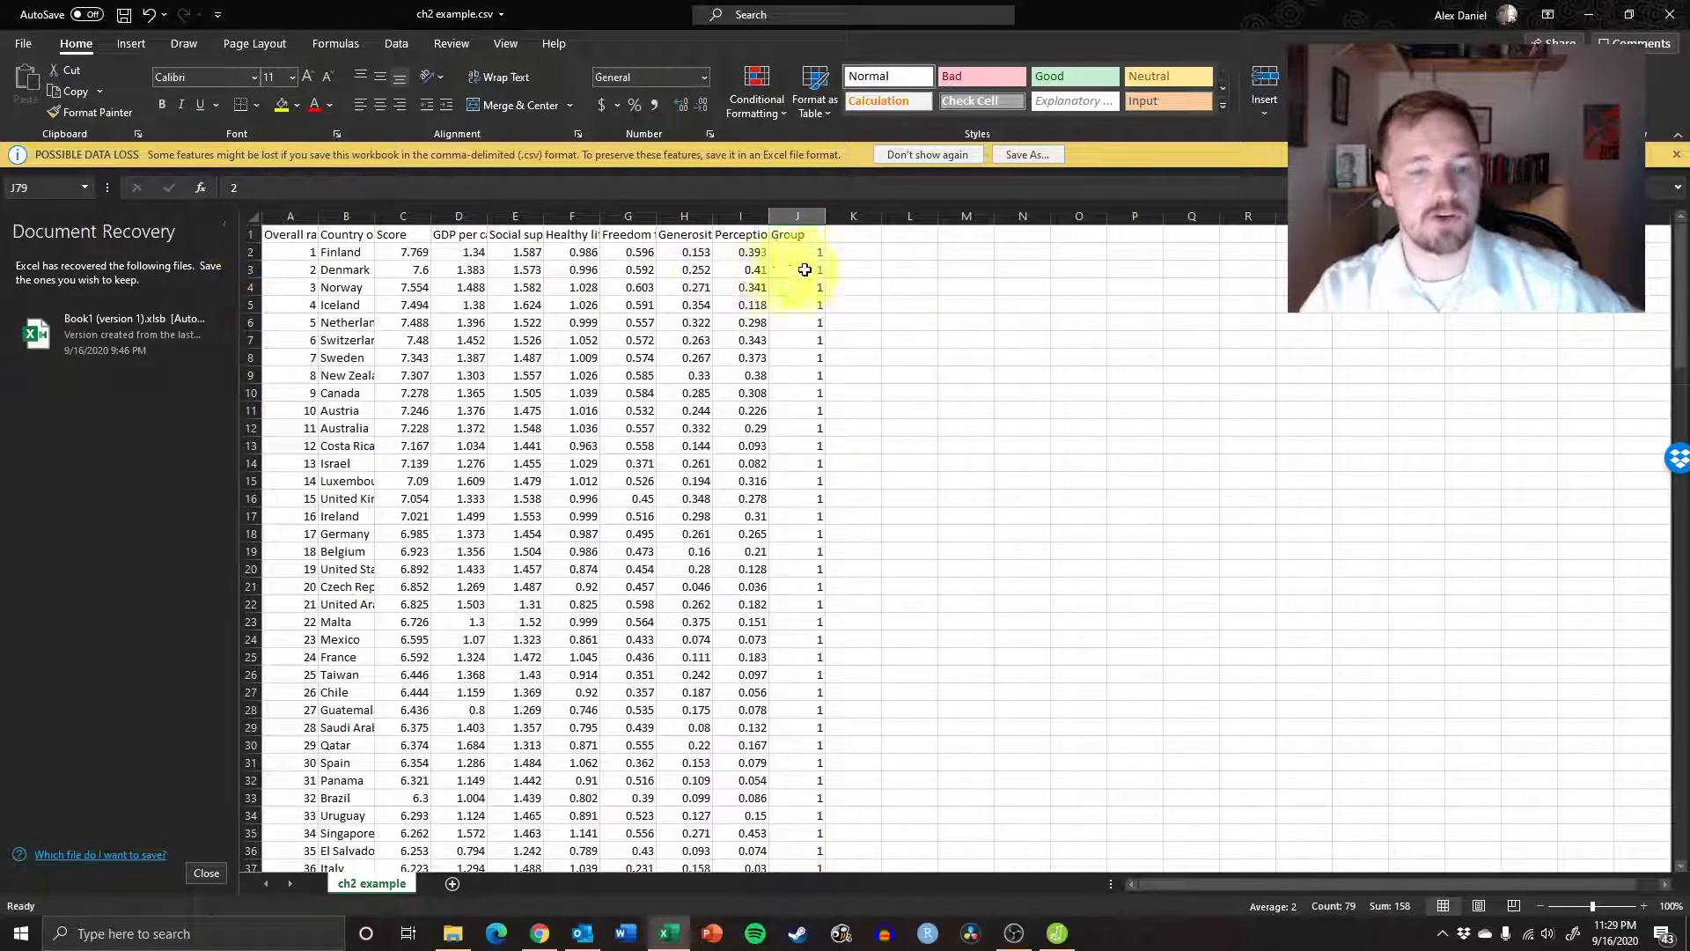
scroll(478, 517, down, 4)
scroll(849, 502, down, 6)
scroll(796, 264, up, 11)
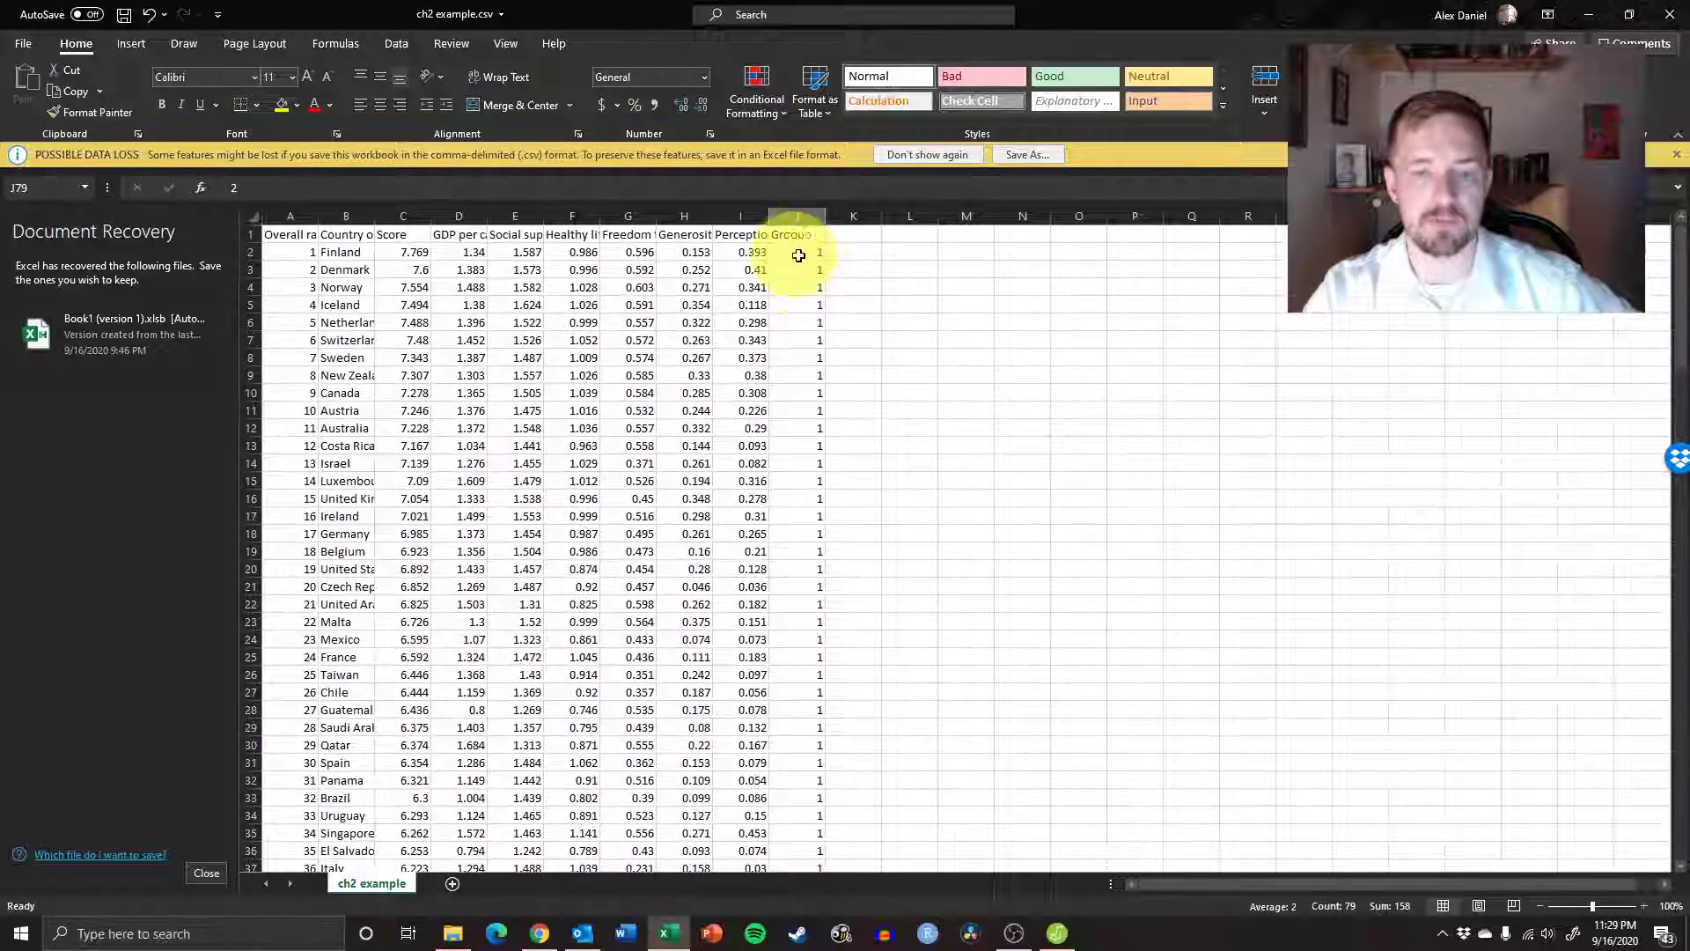
scroll(799, 512, down, 6)
scroll(800, 511, down, 20)
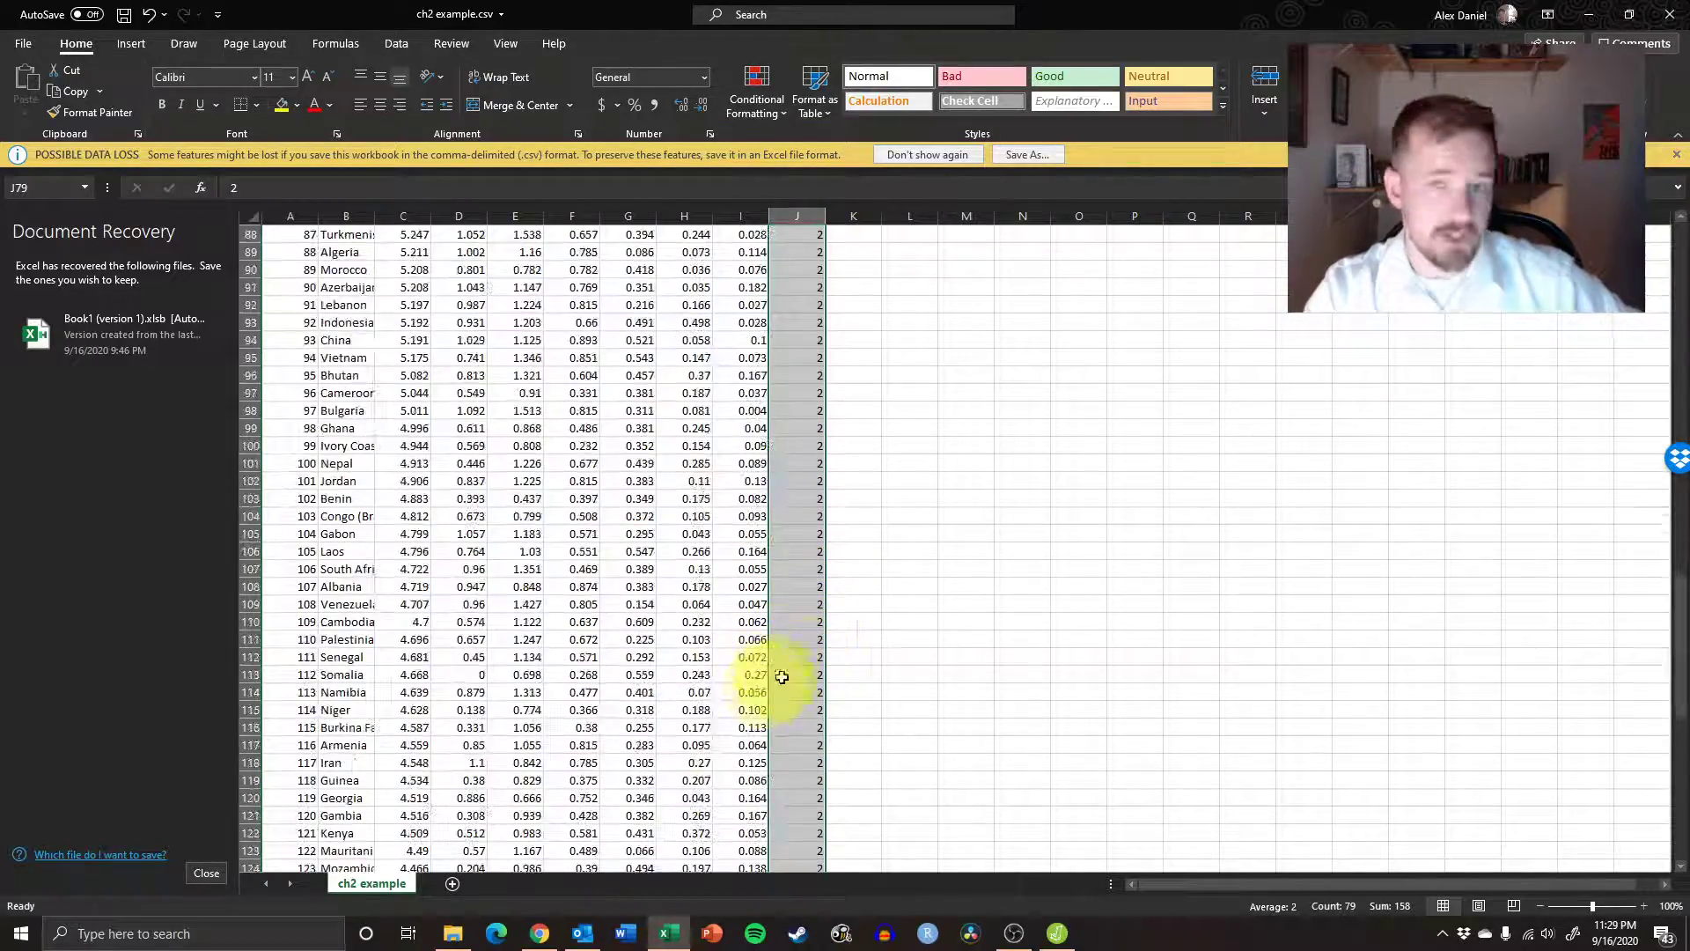
click(959, 569)
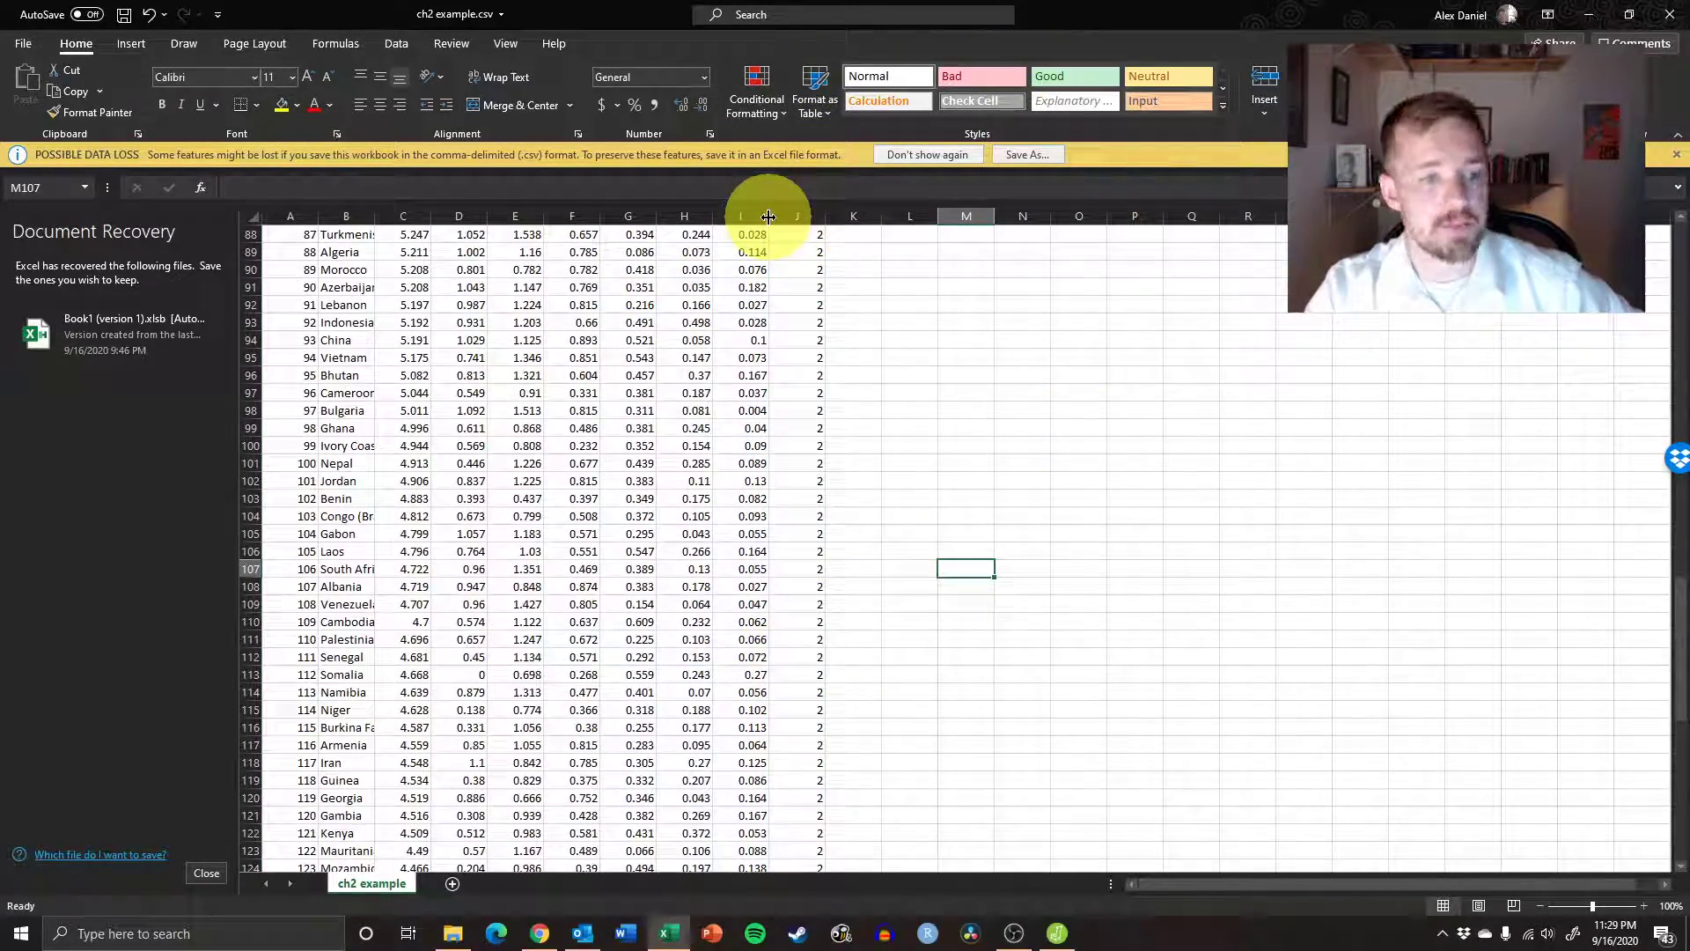
Close the workbook, saving it as ch2 example tutorial.csv and choosing to remove the unopened recovered files.
click(1670, 14)
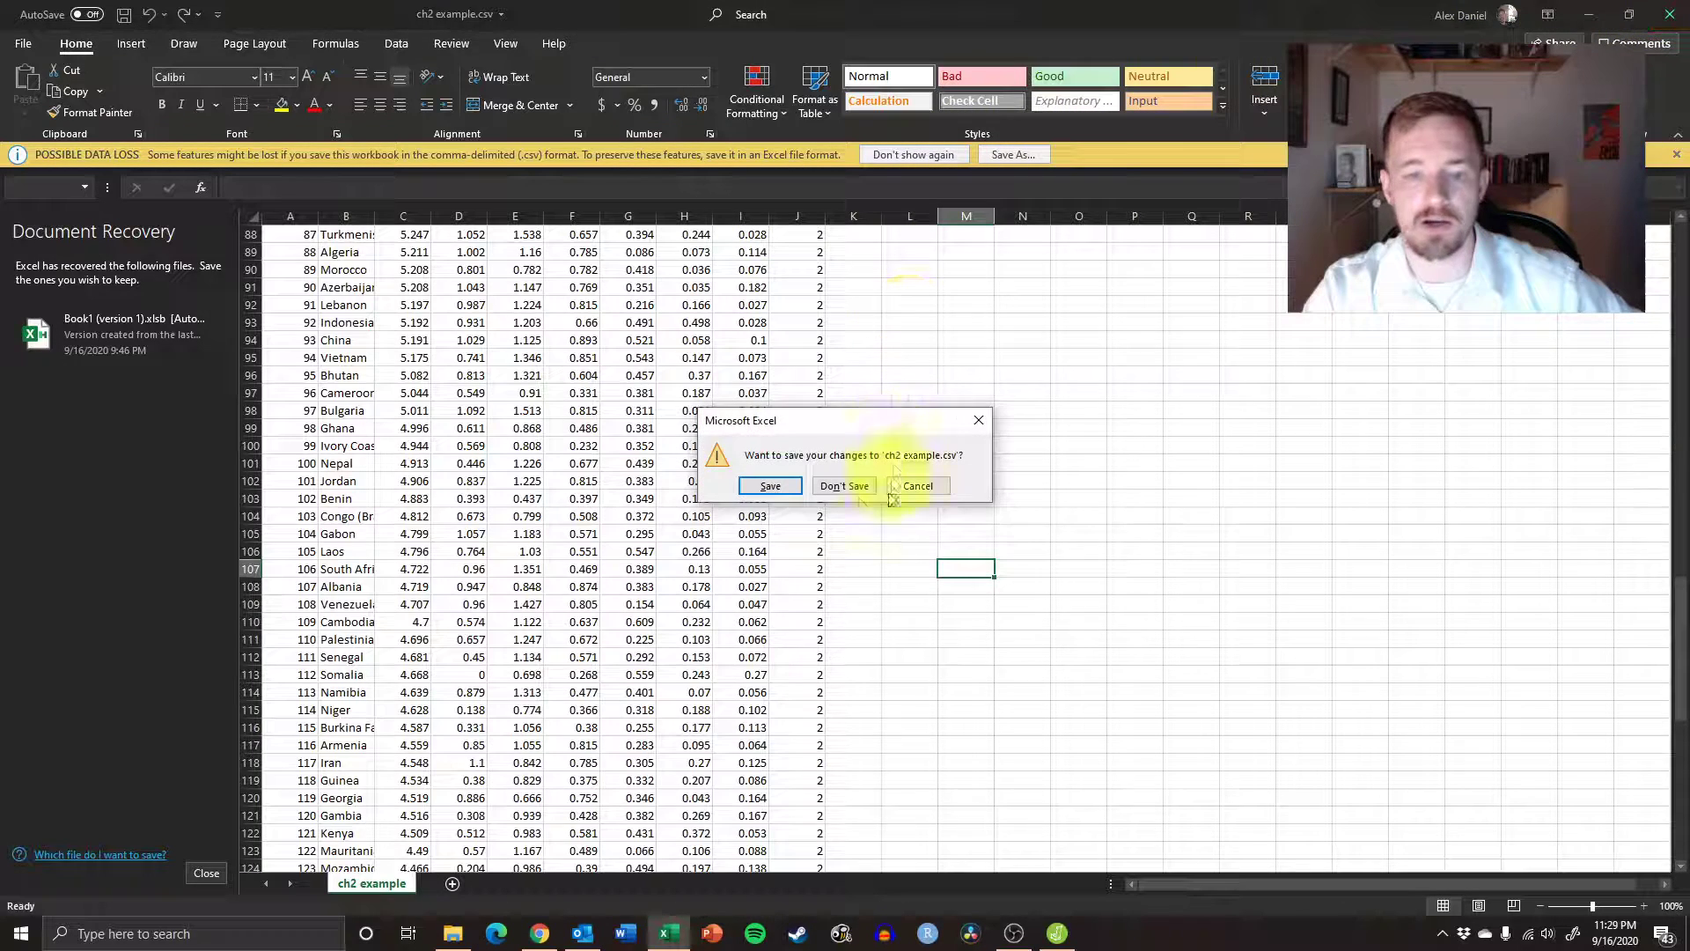
click(768, 490)
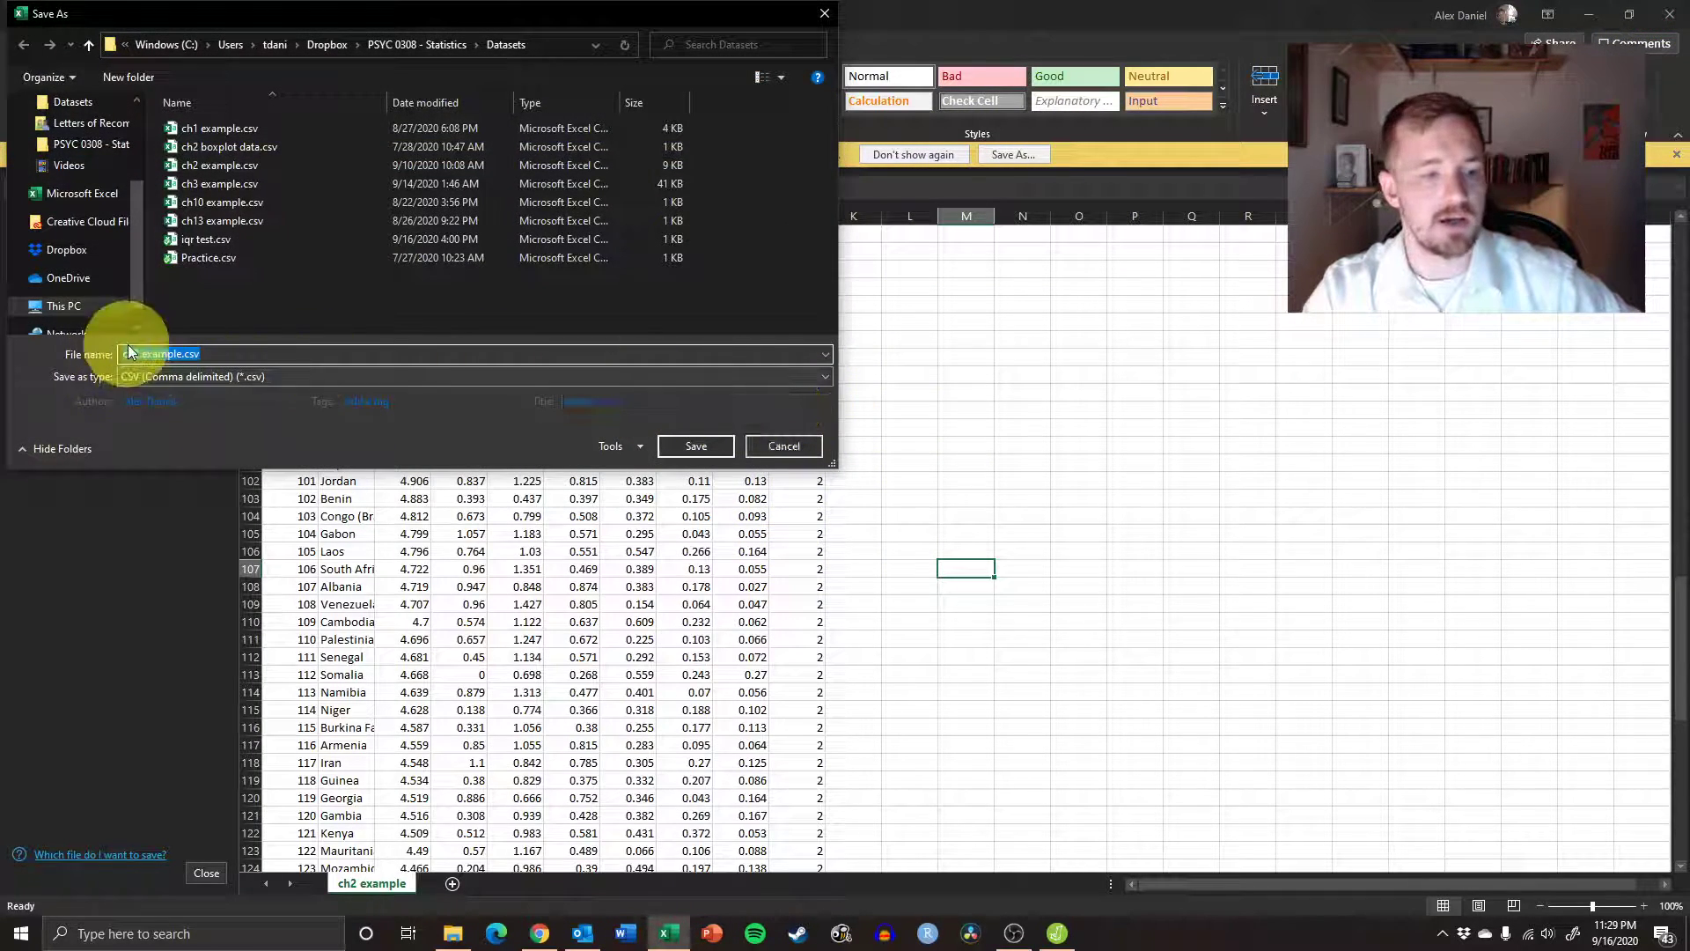
click(176, 354)
text(tes)
key(BackSpace)
text(tuto)
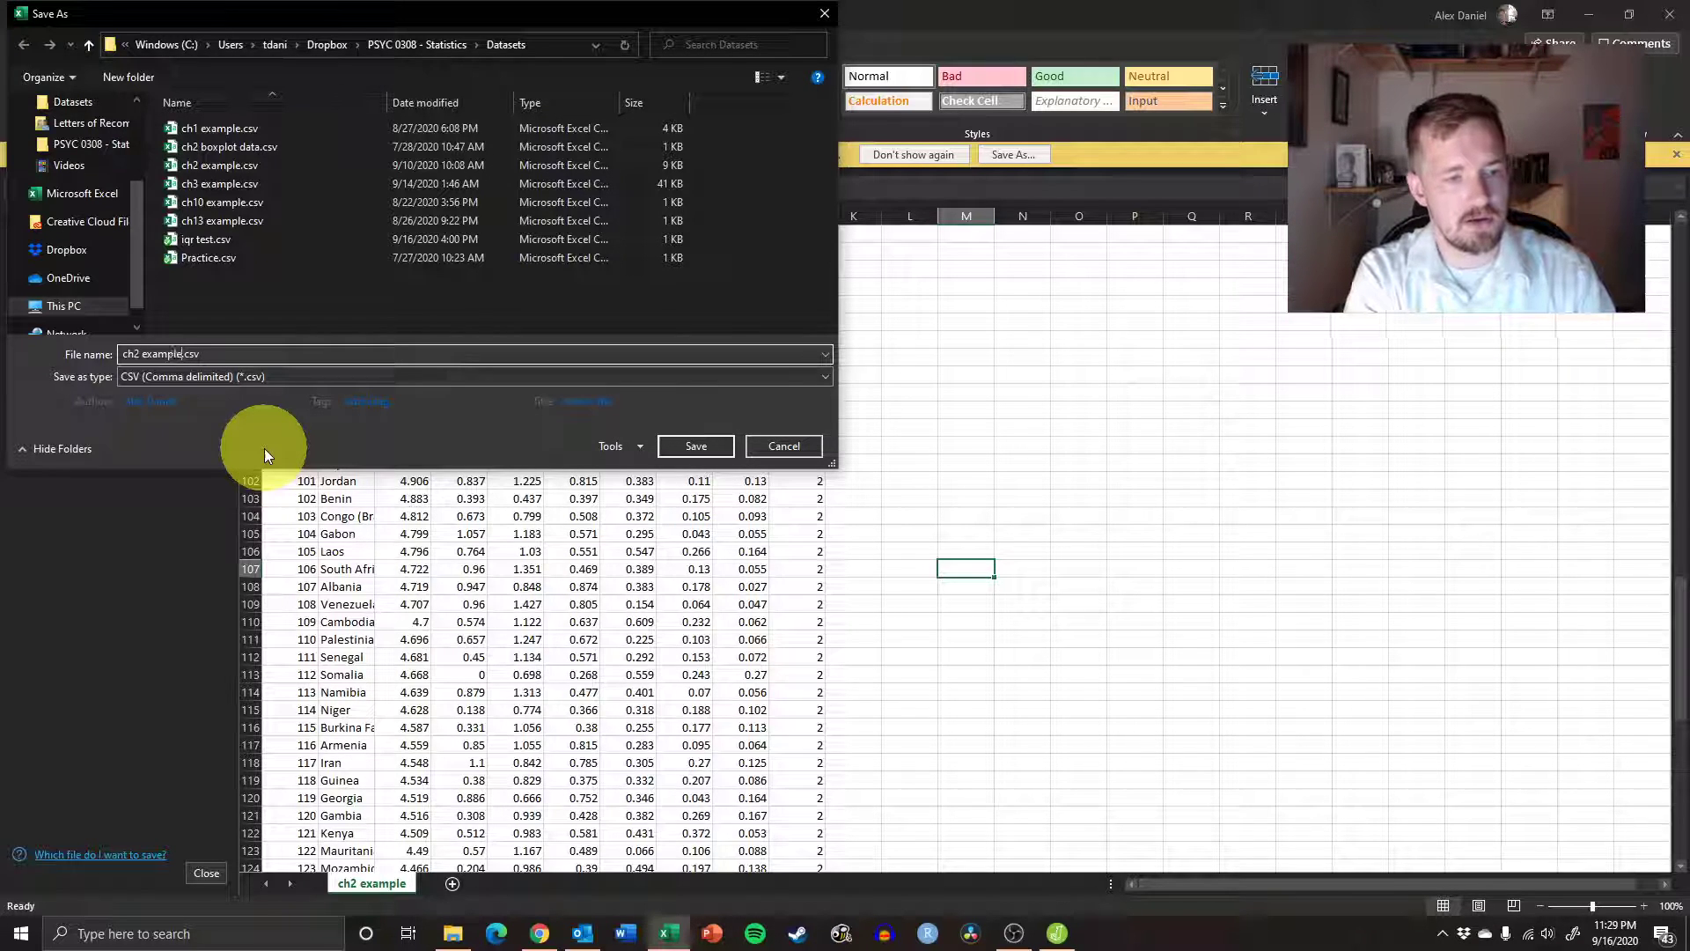
text(rial)
key(Return)
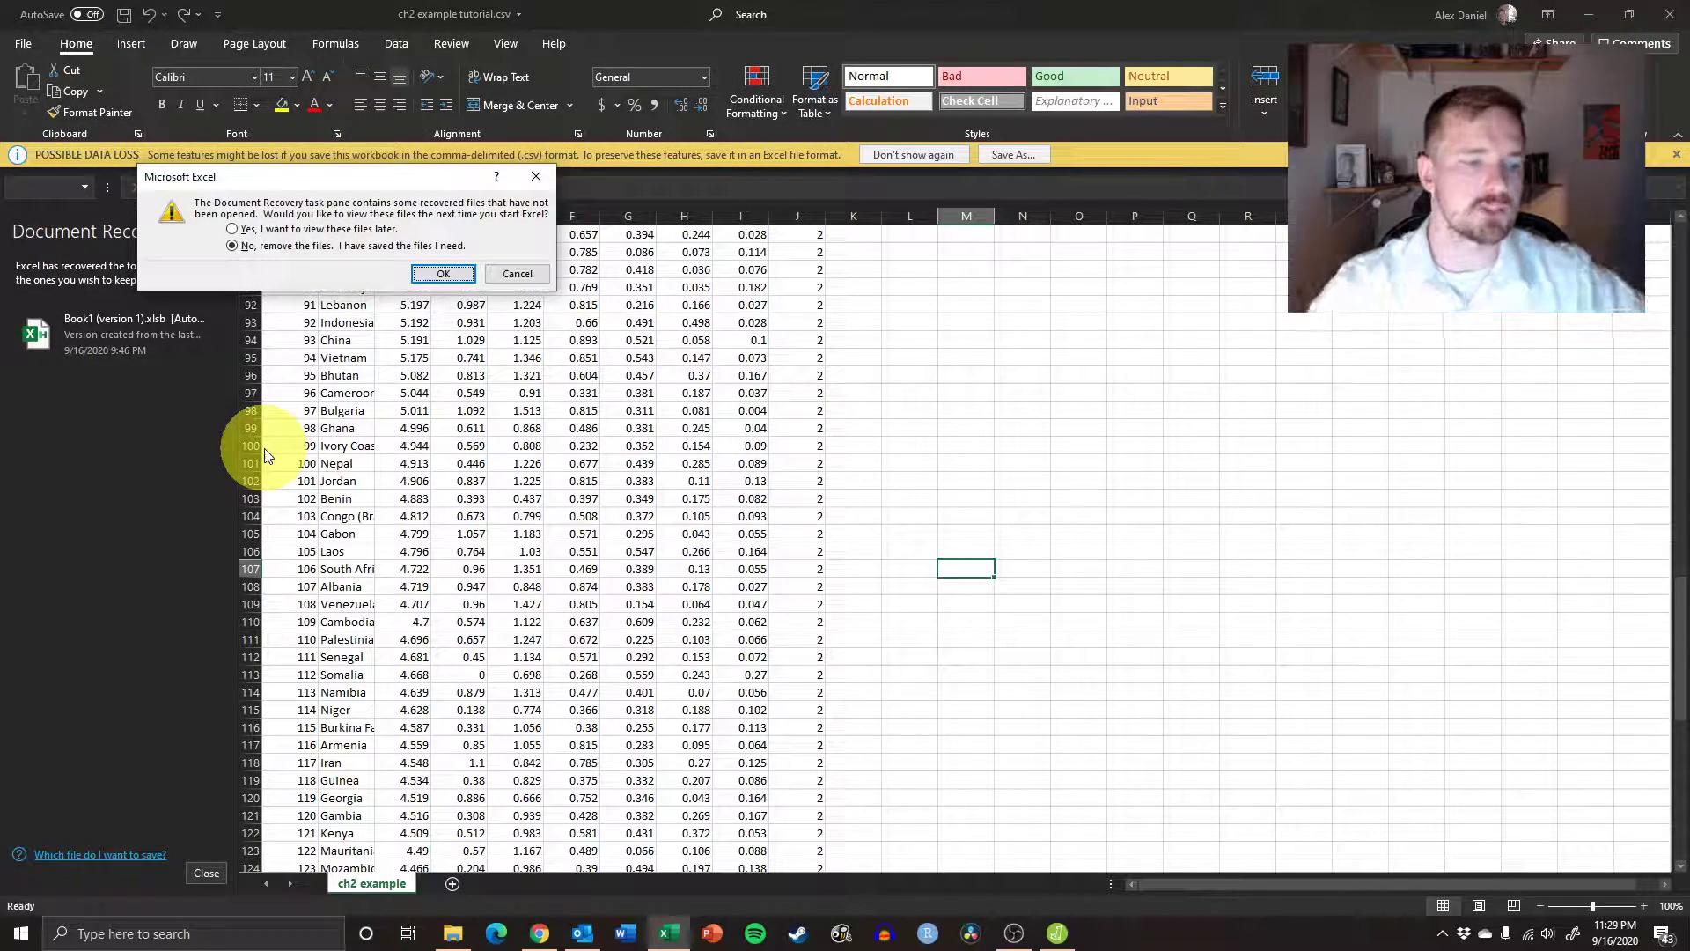
click(426, 273)
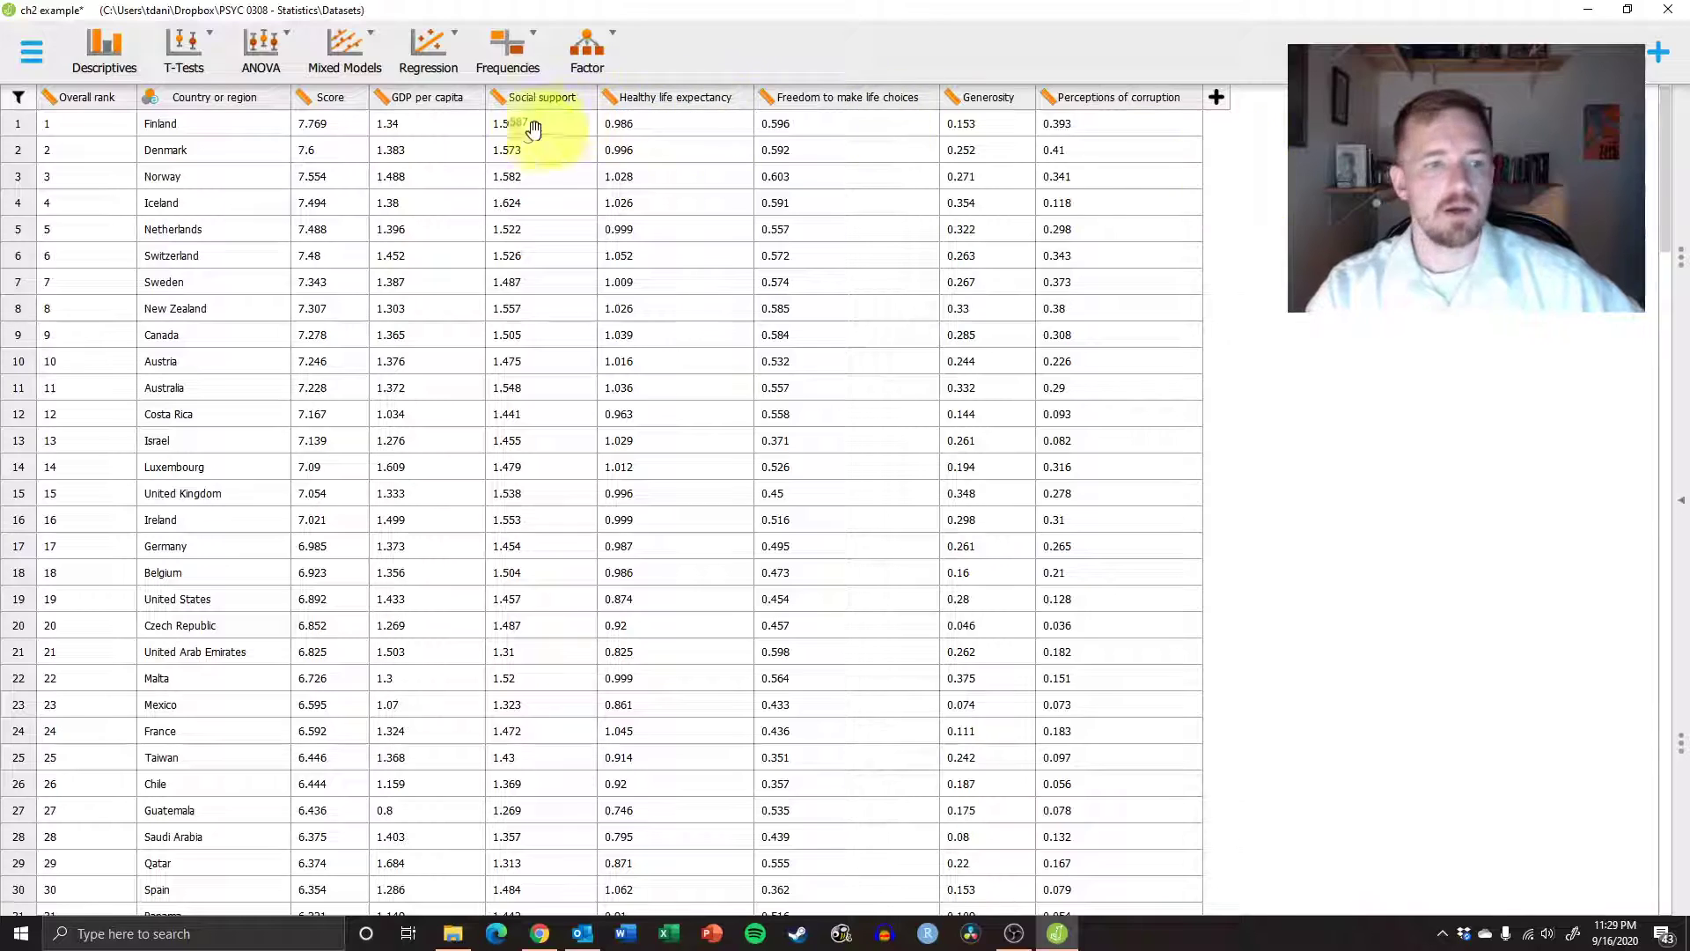
scroll(795, 261, down, 4)
scroll(988, 351, up, 4)
click(1216, 97)
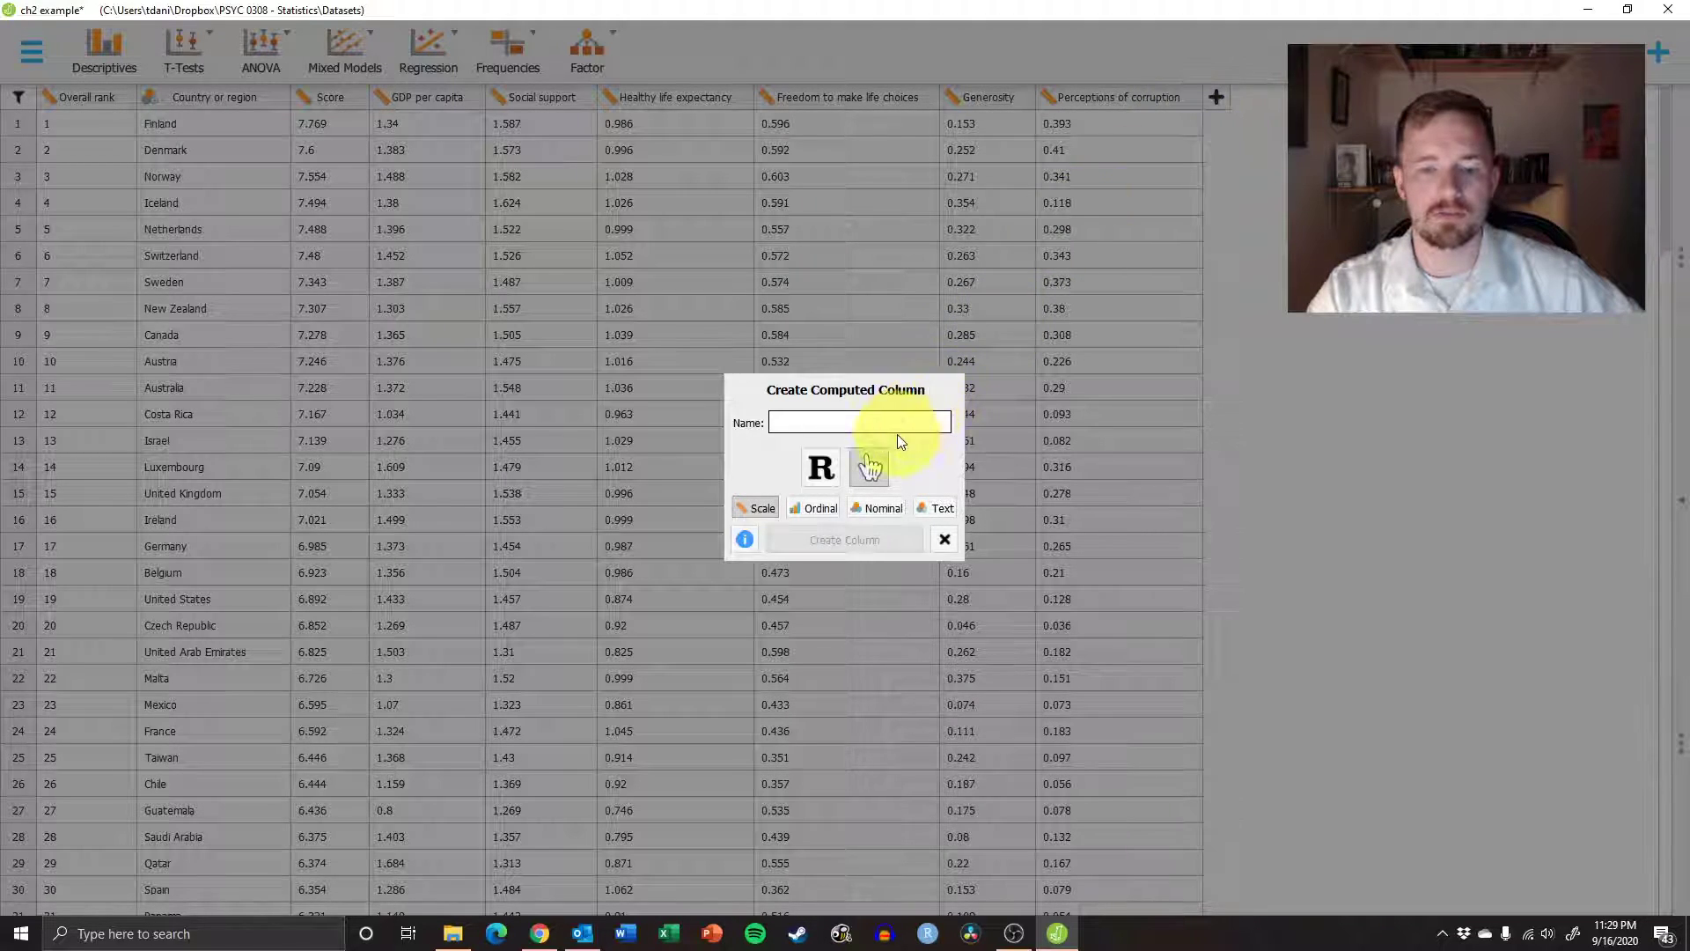
click(945, 540)
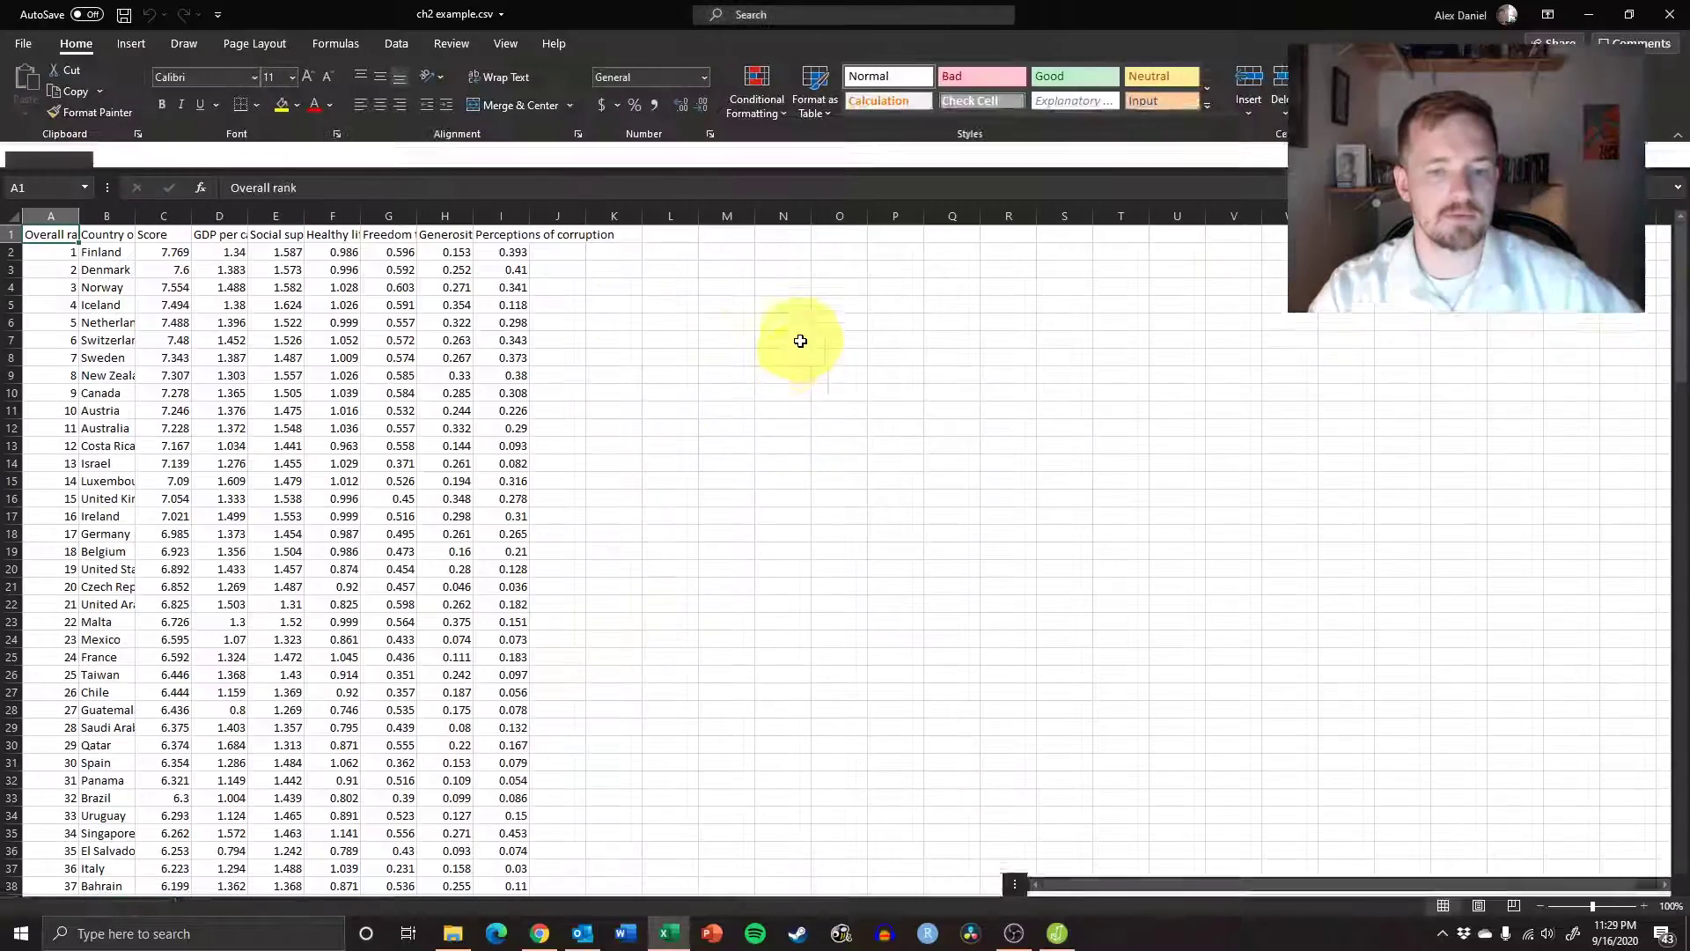
click(572, 235)
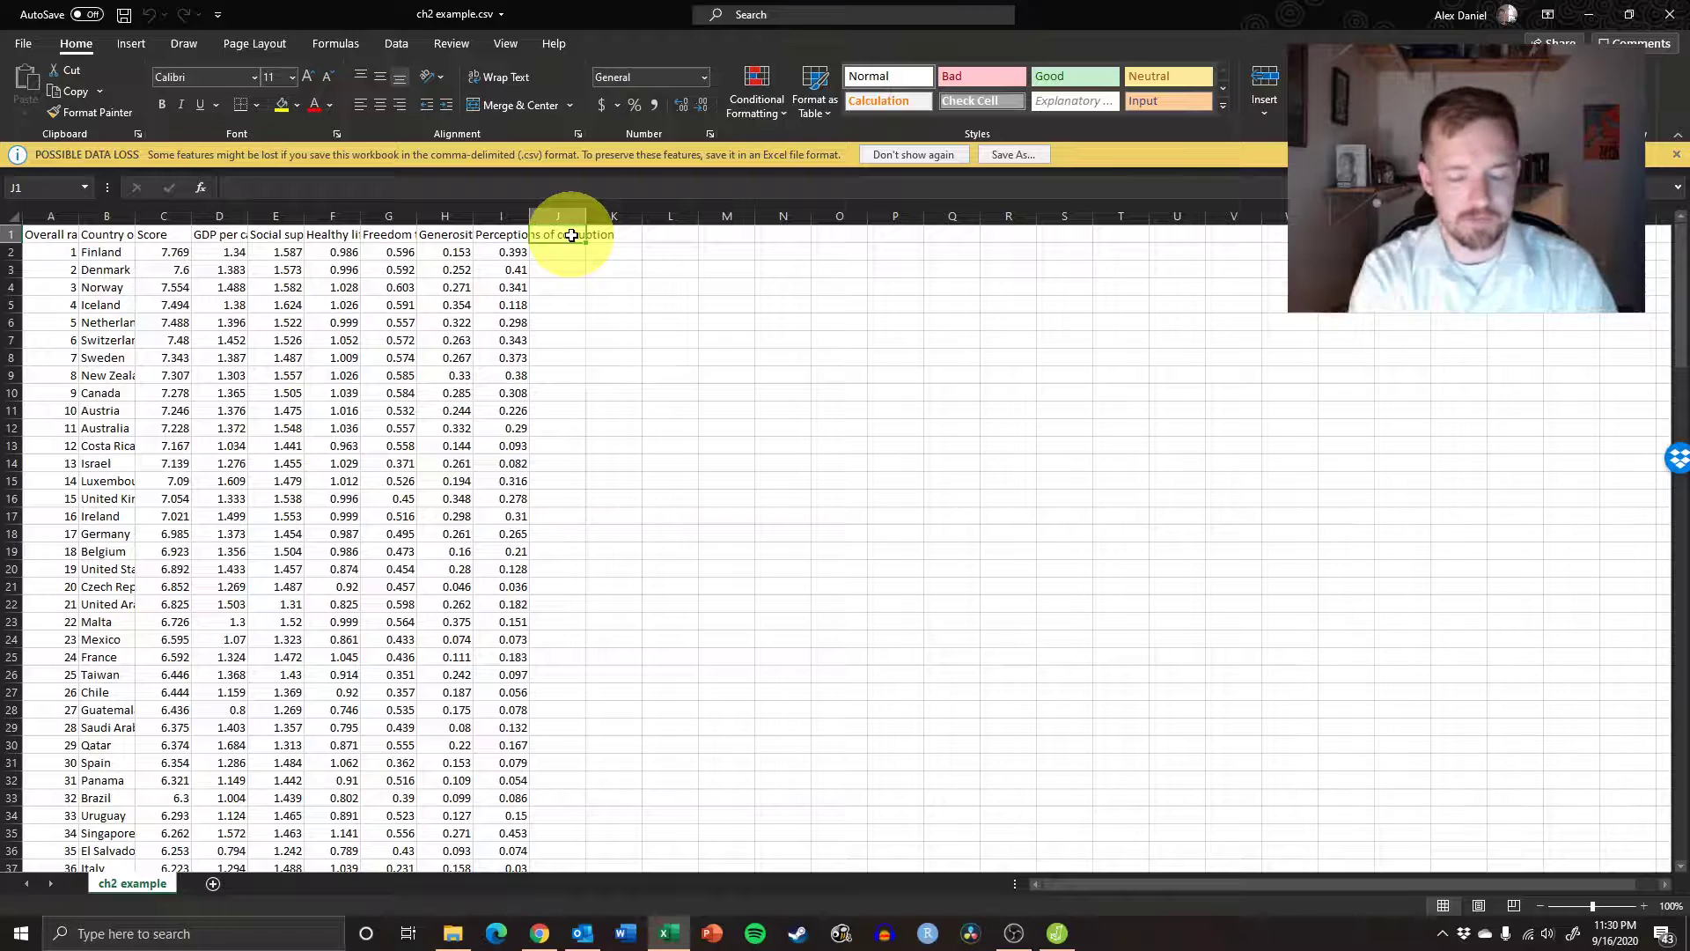
text(S)
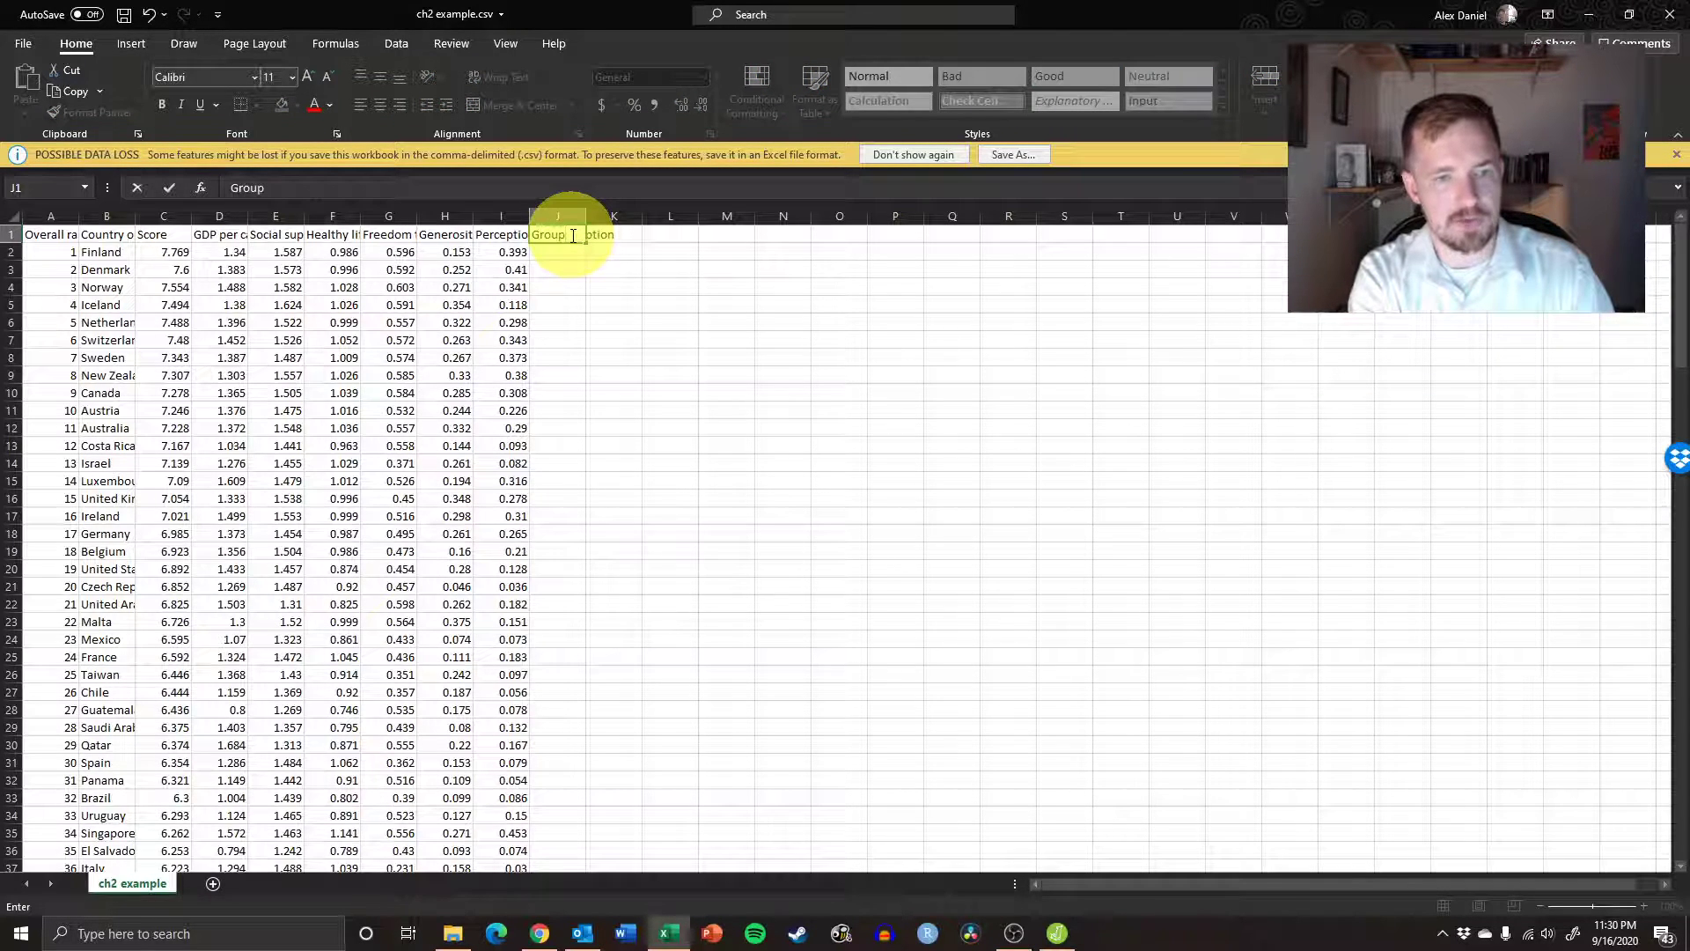
click(1670, 14)
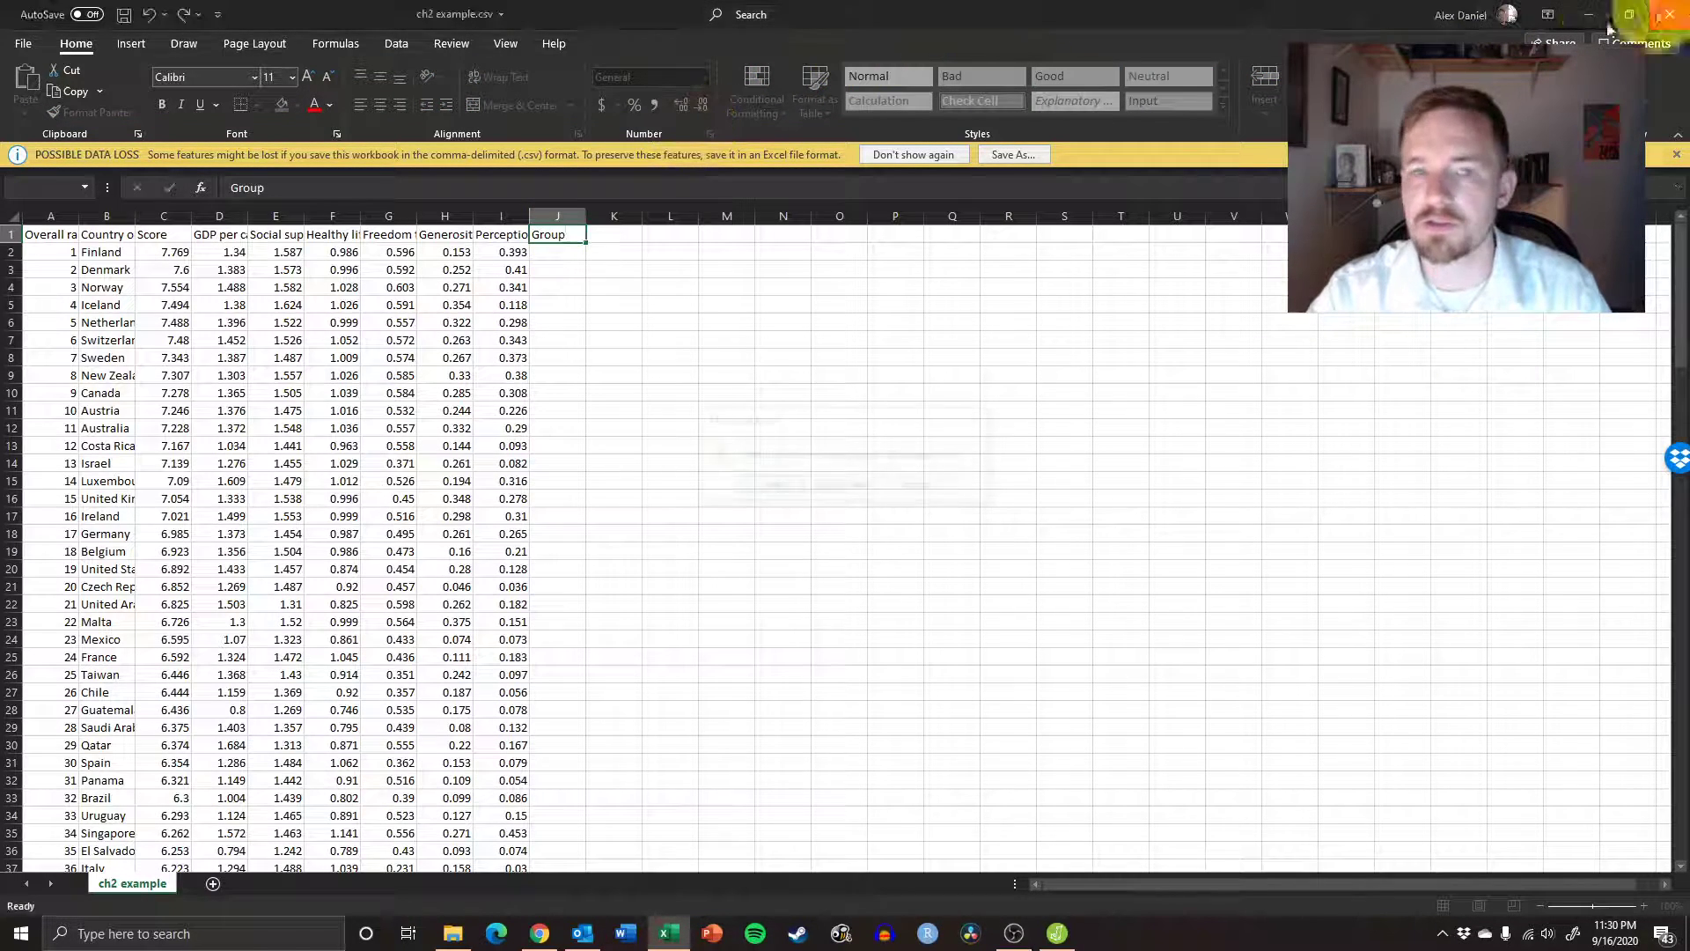
click(848, 484)
Switch to JASP and open the ch2 example tutorial.csv dataset from the Datasets folder.
key(alt+Tab)
click(35, 51)
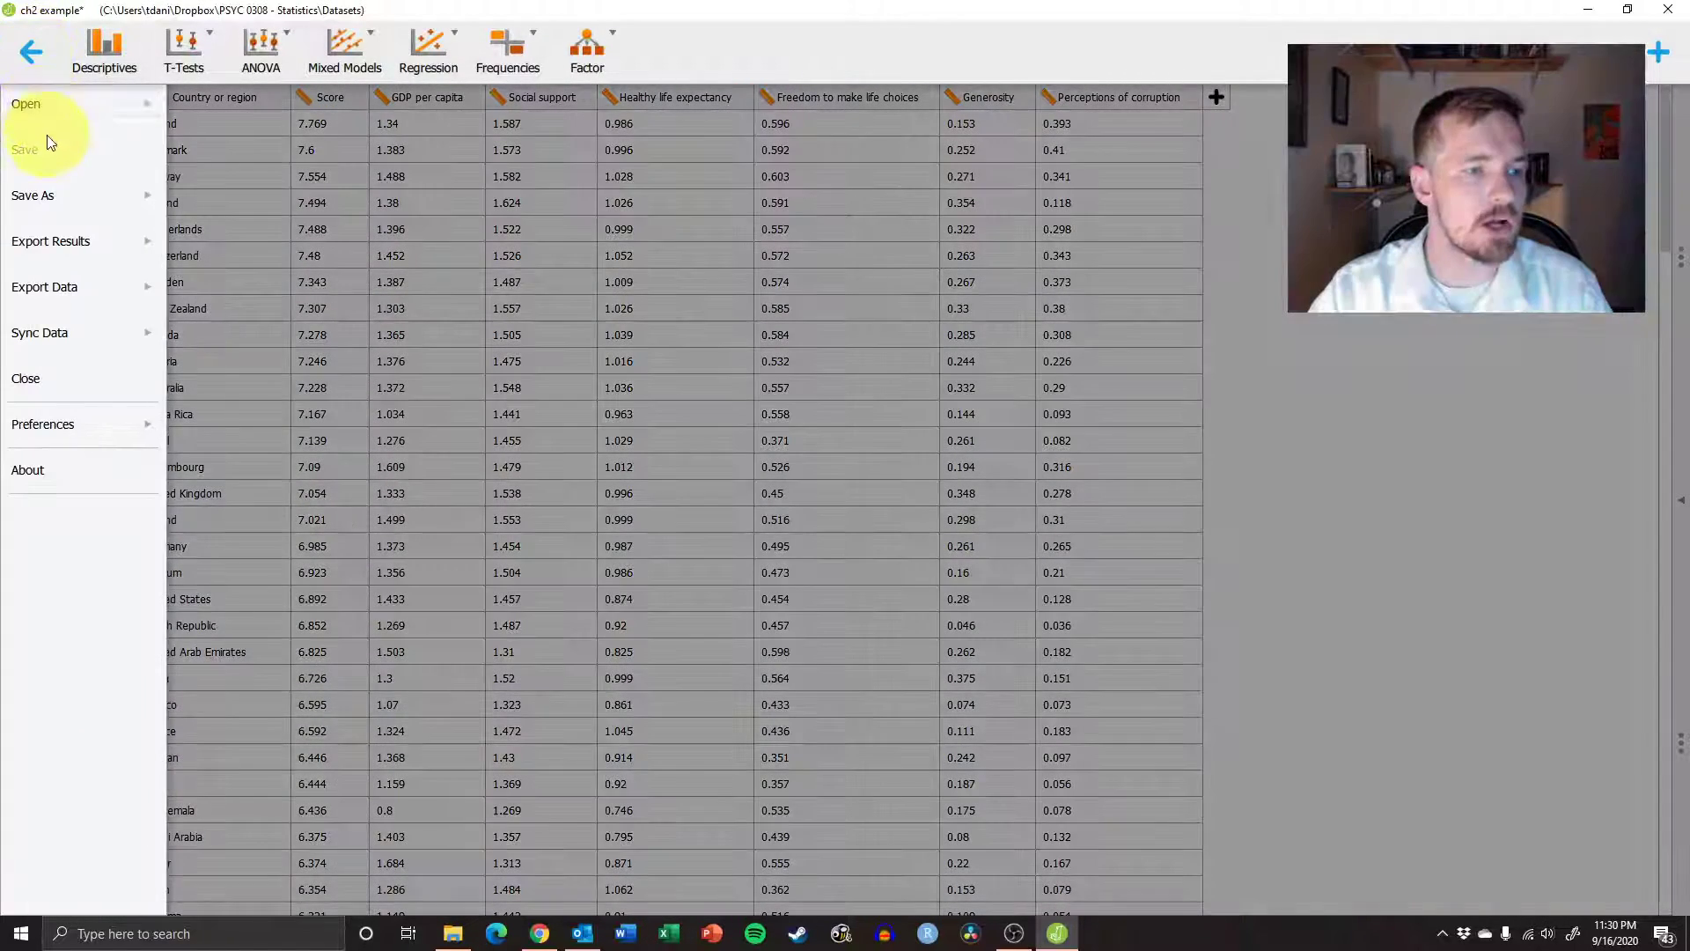
click(70, 106)
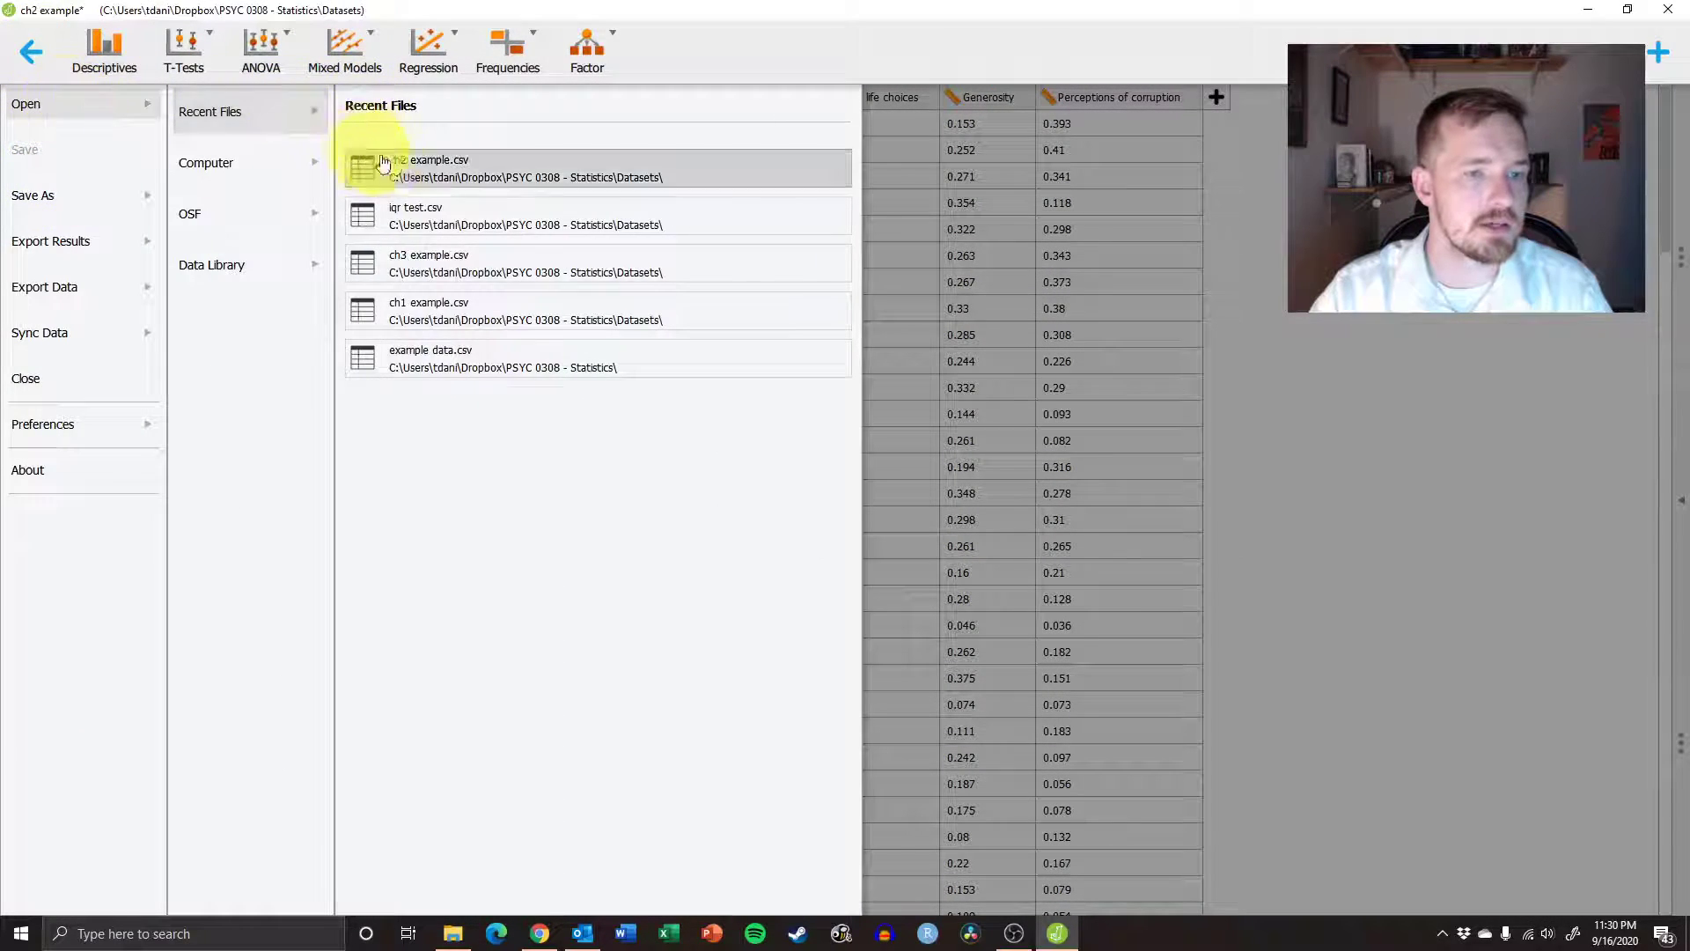
click(249, 186)
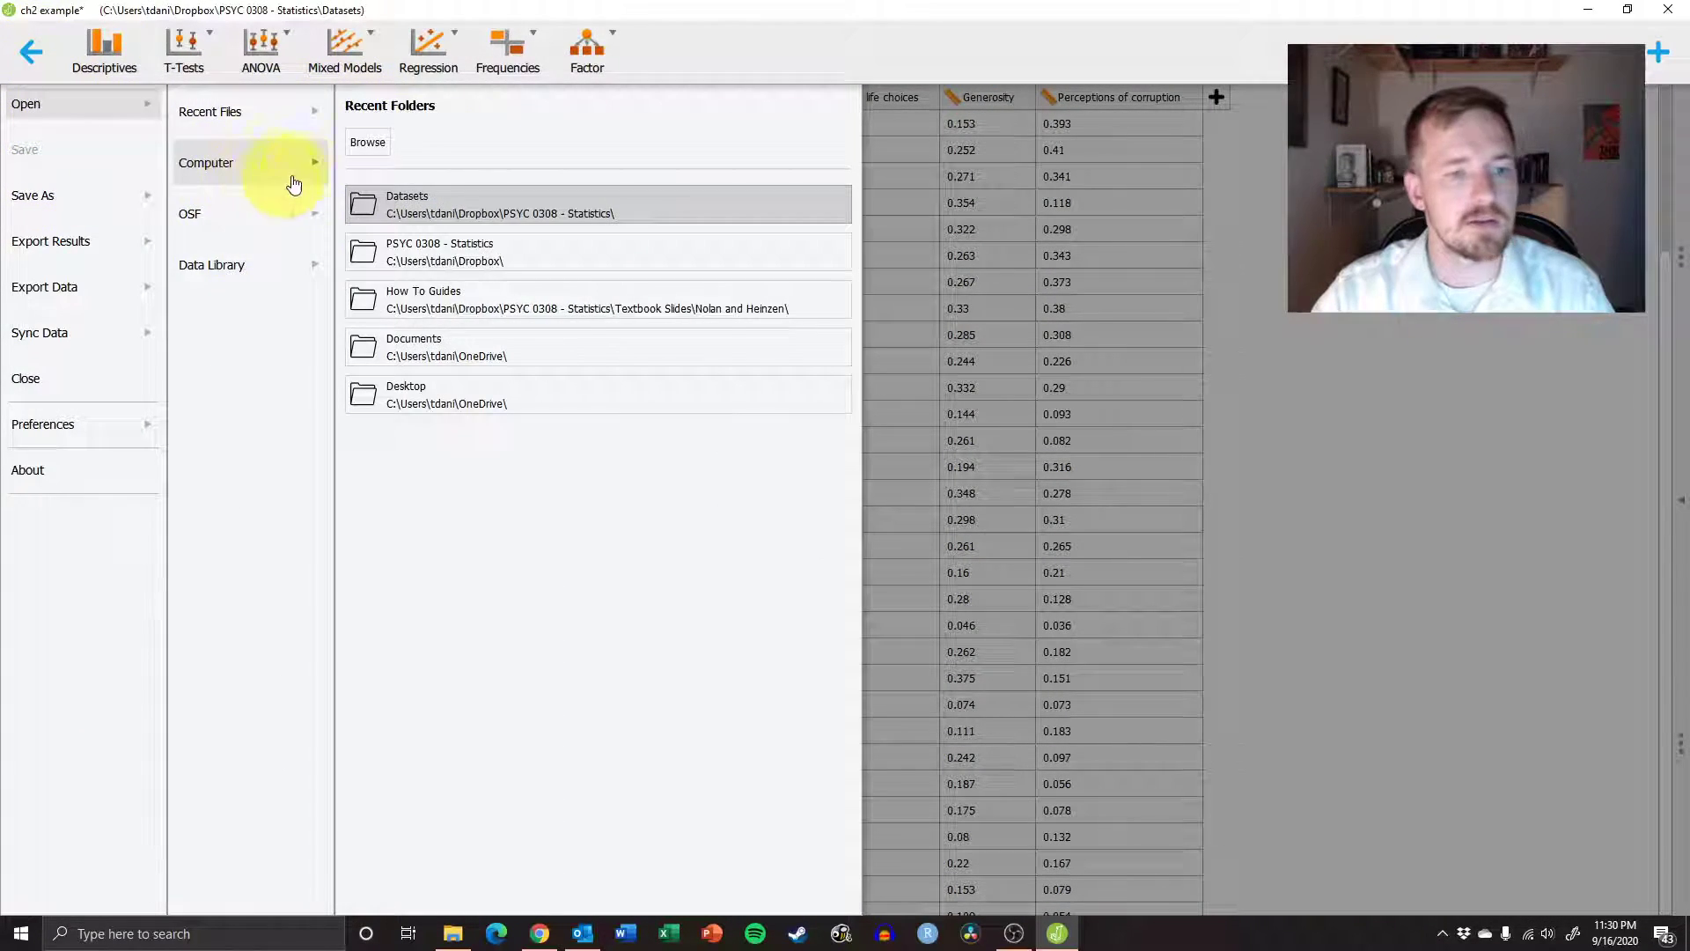
click(451, 198)
click(404, 171)
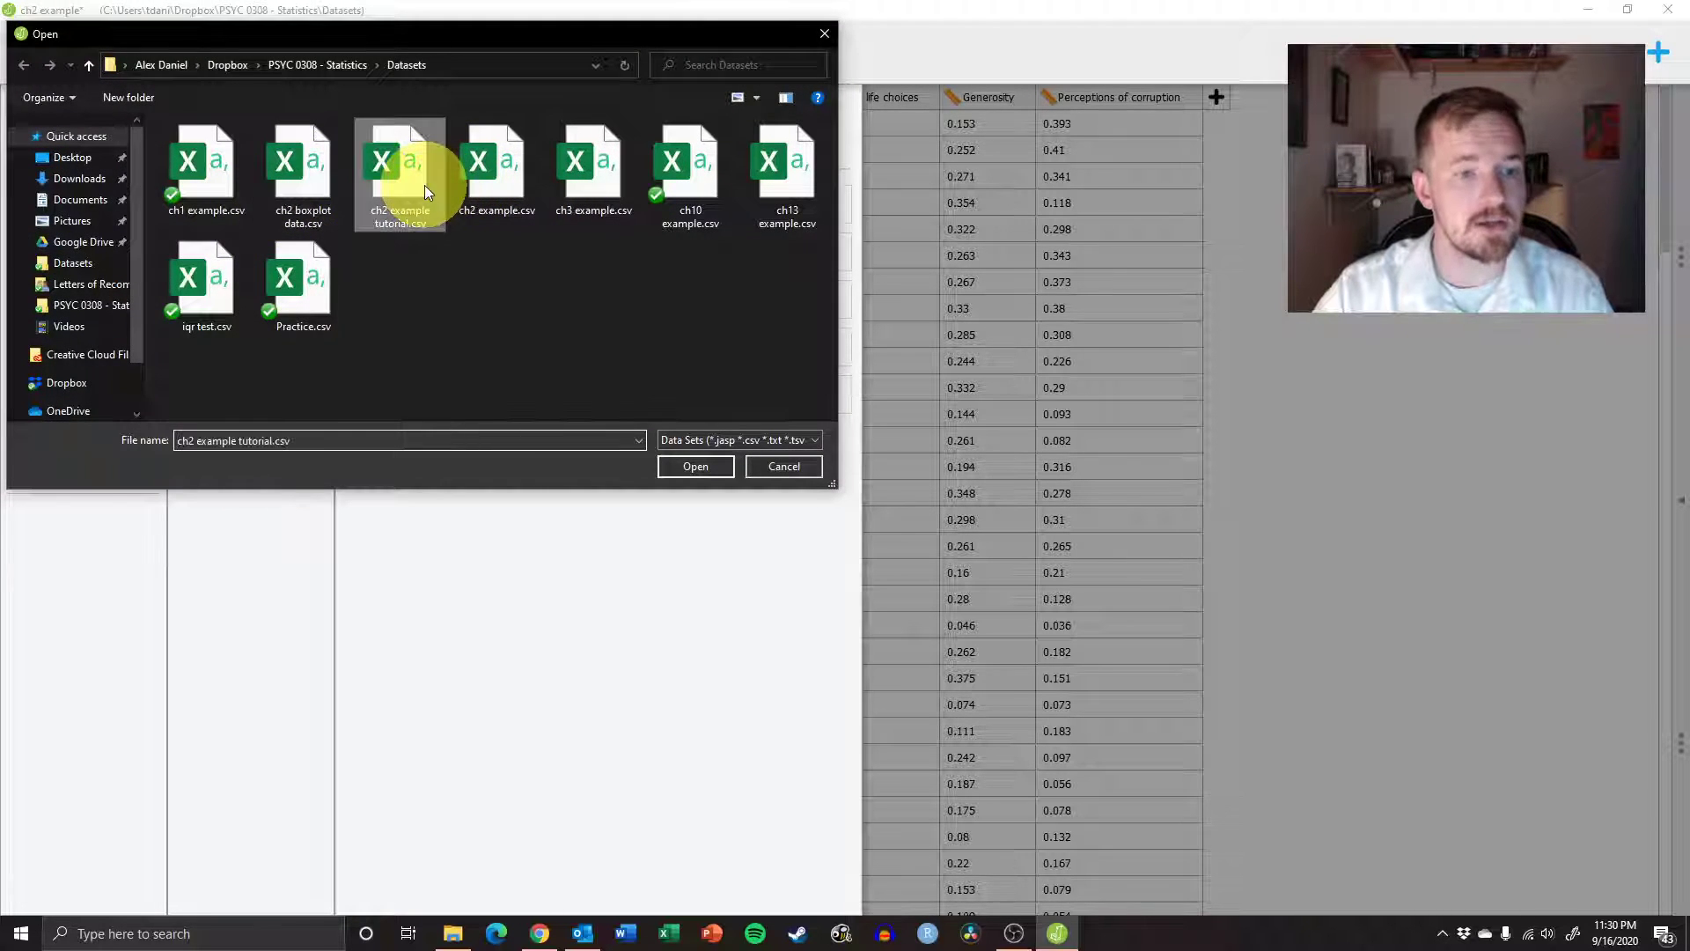
click(695, 468)
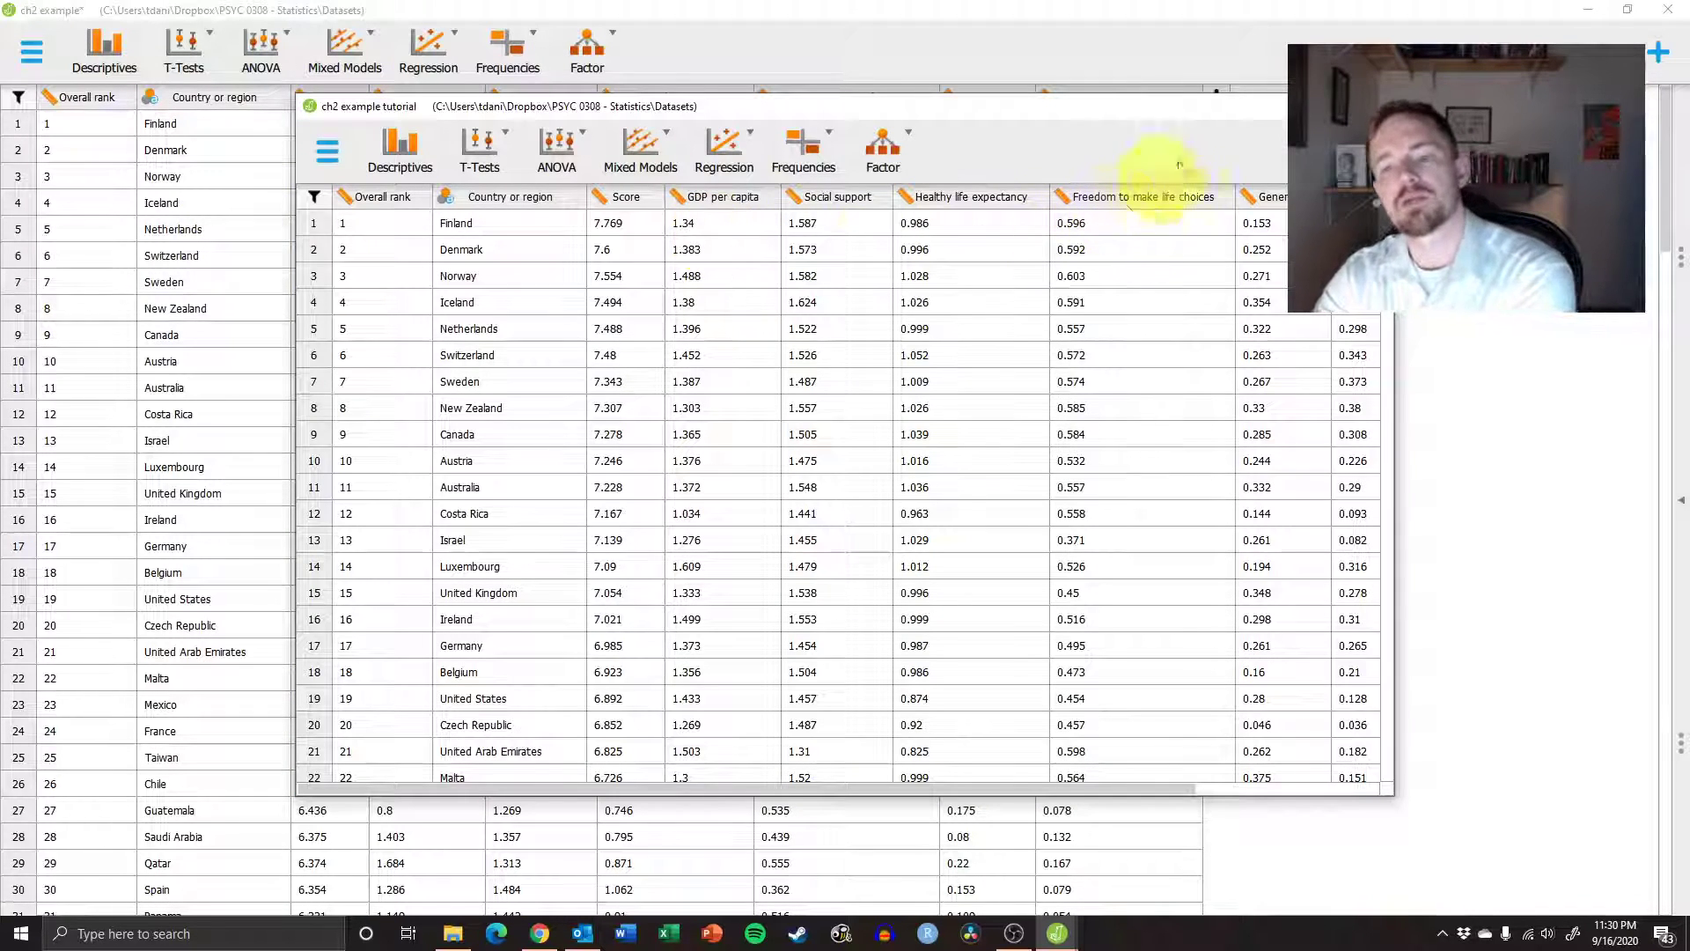
Close the original ch2 example window without saving and review the Group column in the ch2 example tutorial data.
click(1683, 8)
click(1683, 8)
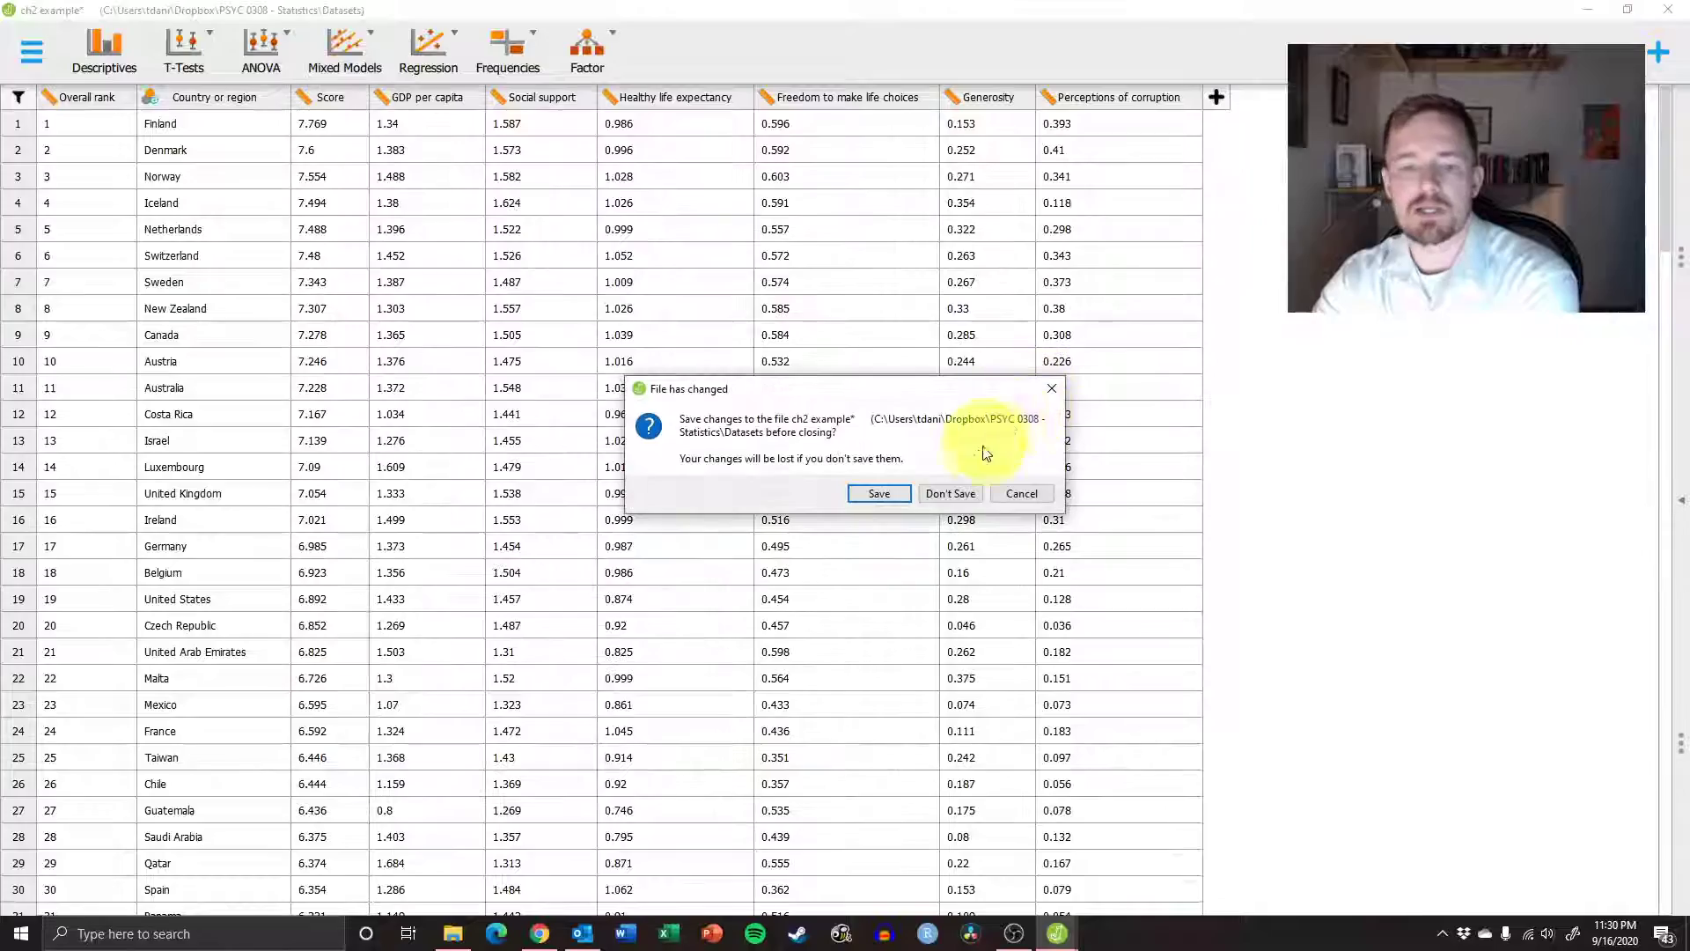
click(951, 490)
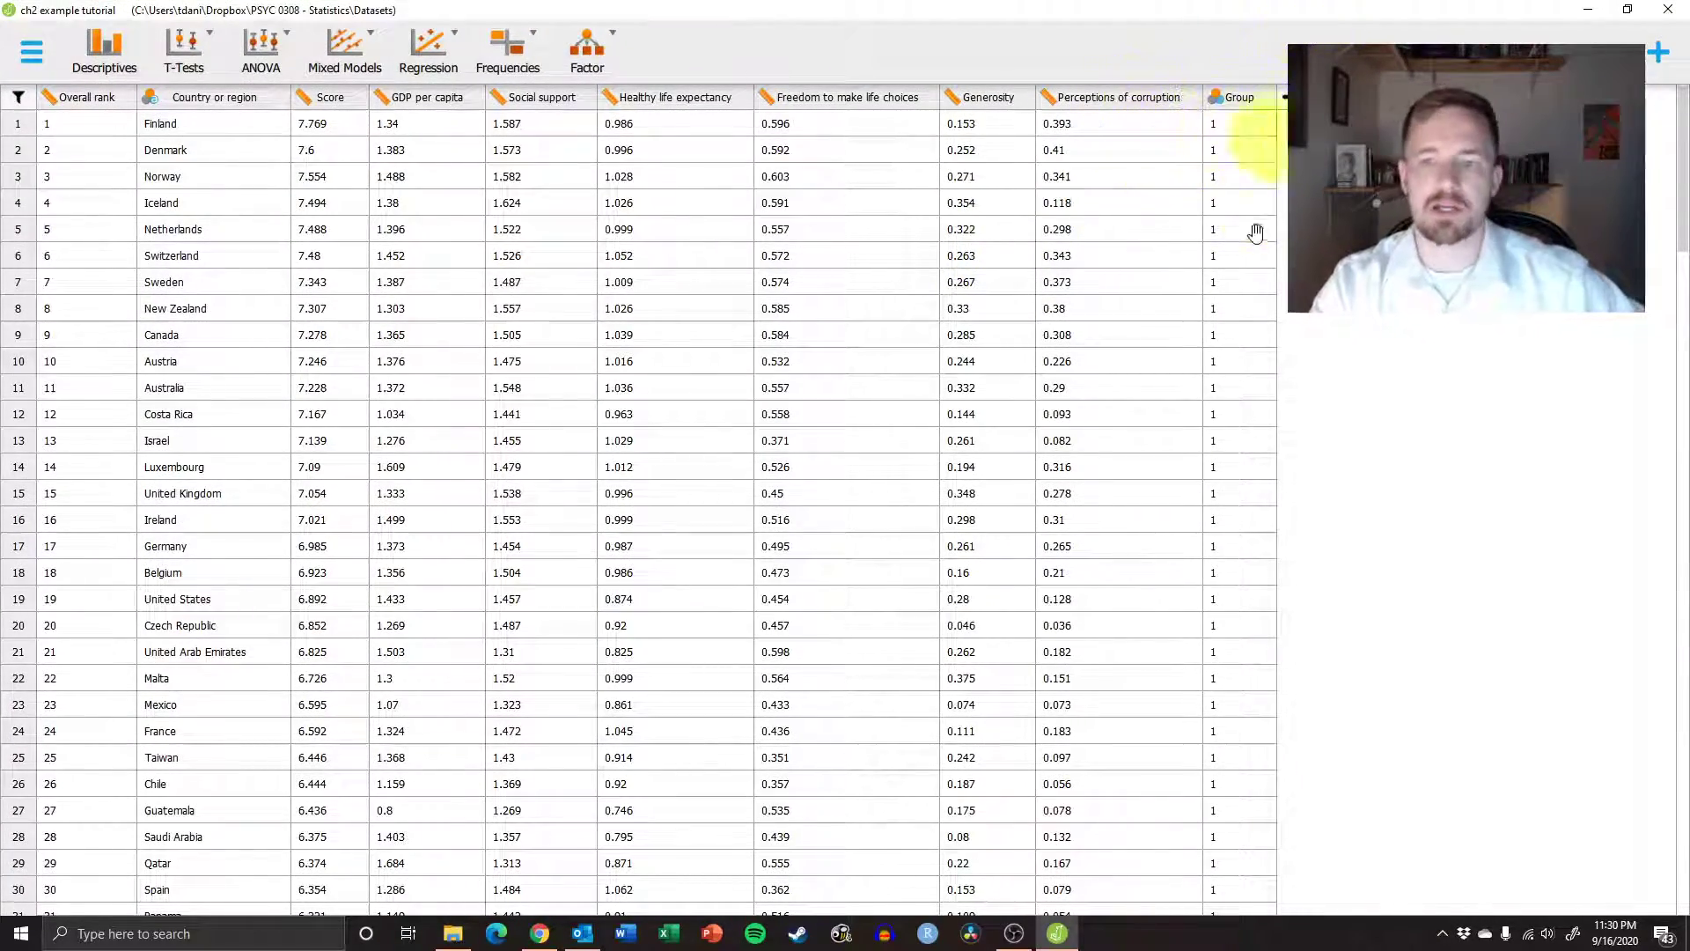
scroll(1275, 500, down, 13)
scroll(1276, 498, down, 15)
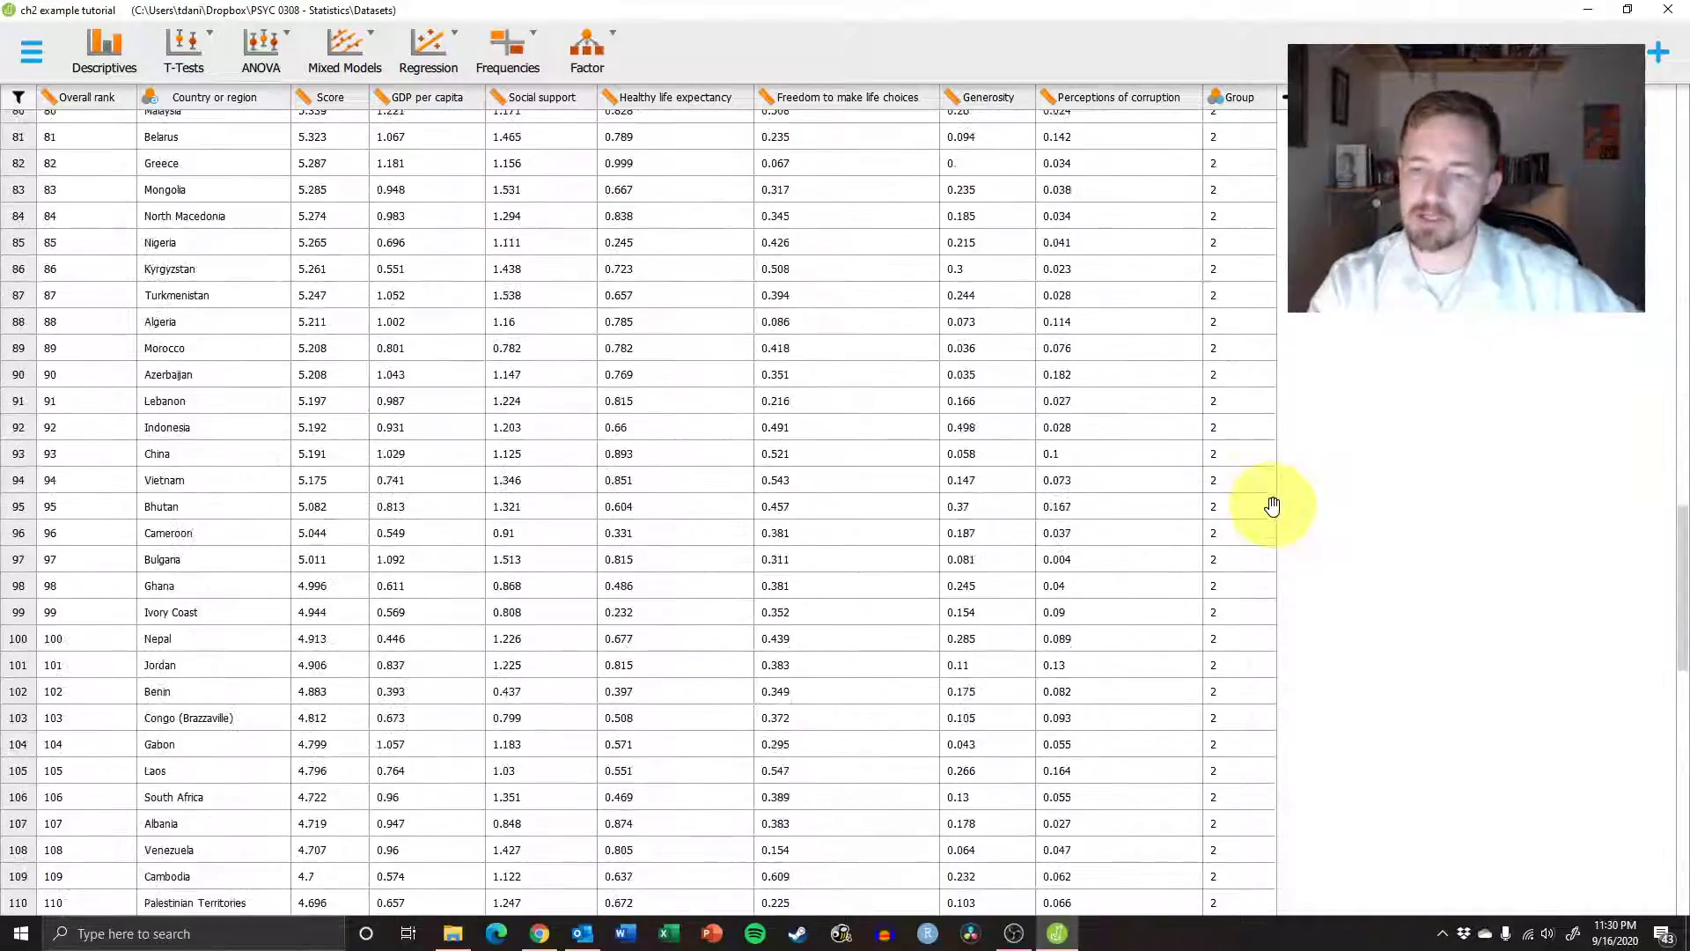
drag(1683, 638, 1659, 132)
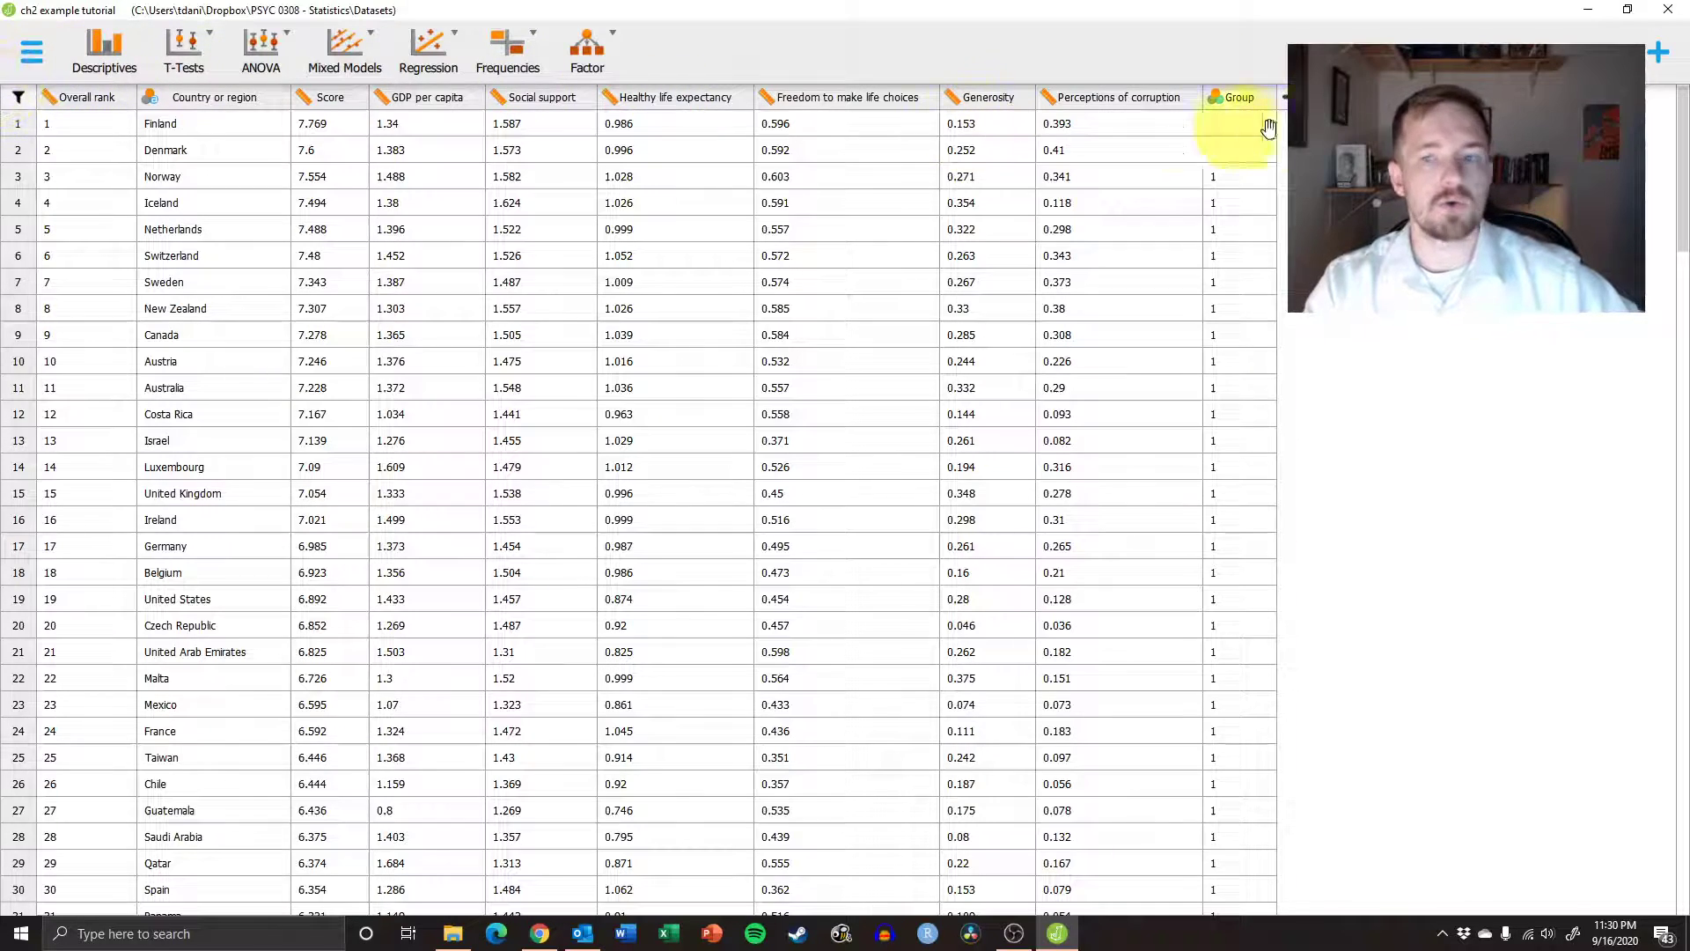
Start a Descriptive Statistics analysis of Score, split by Group.
click(104, 50)
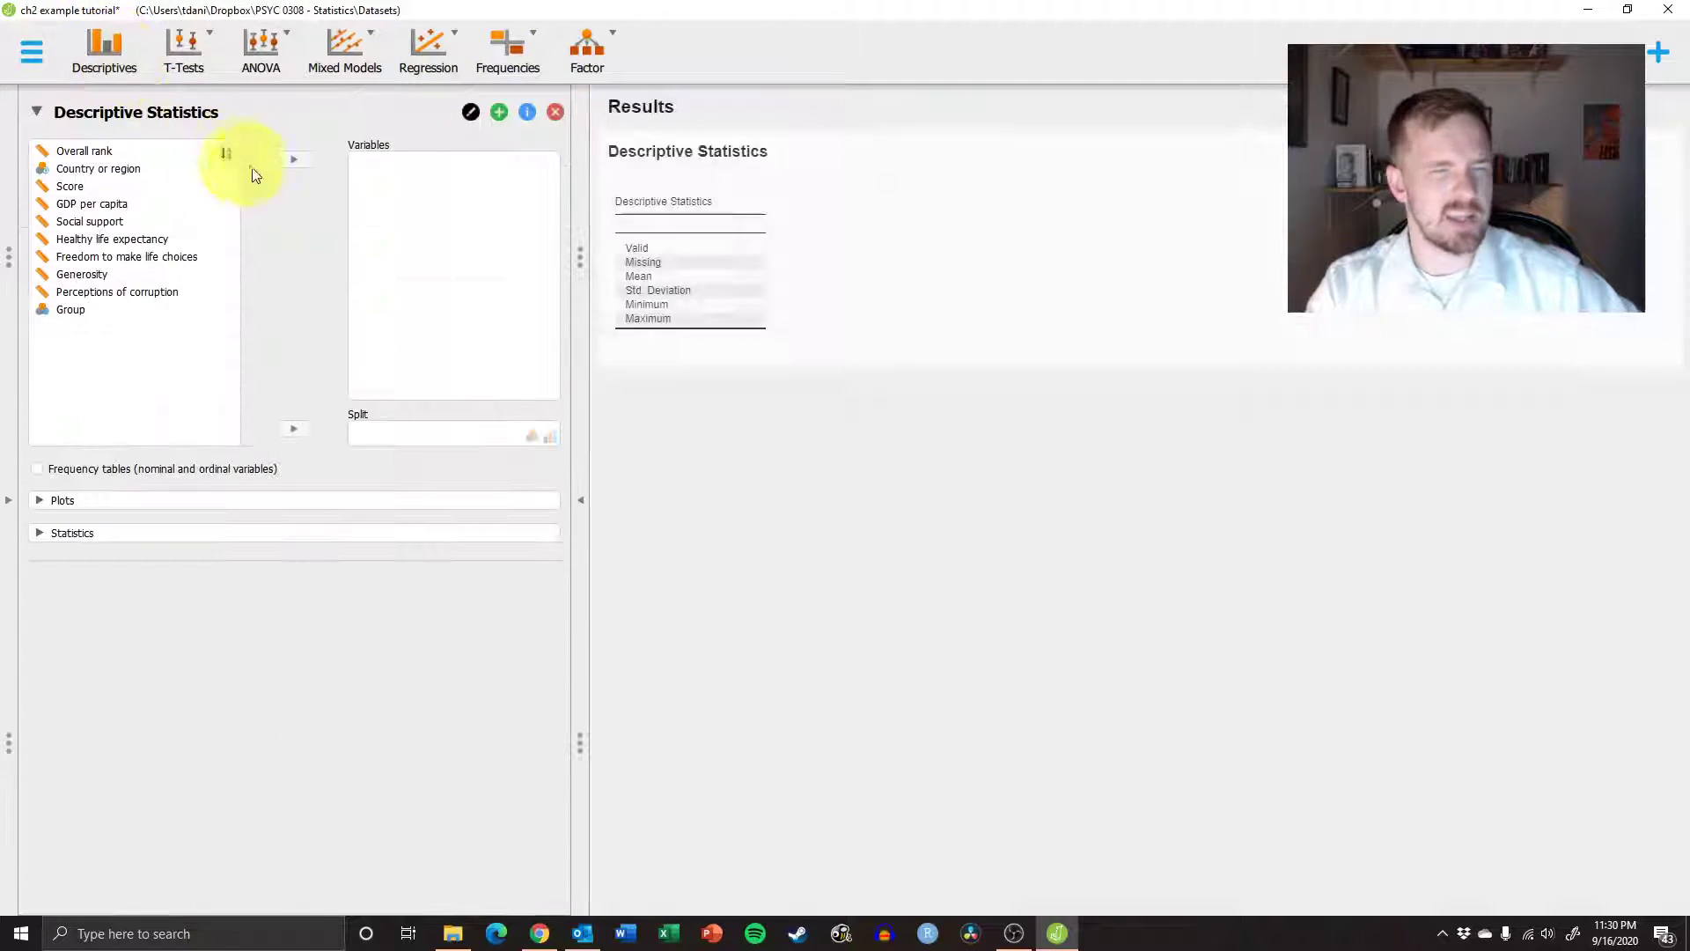
click(113, 310)
drag(112, 310, 414, 438)
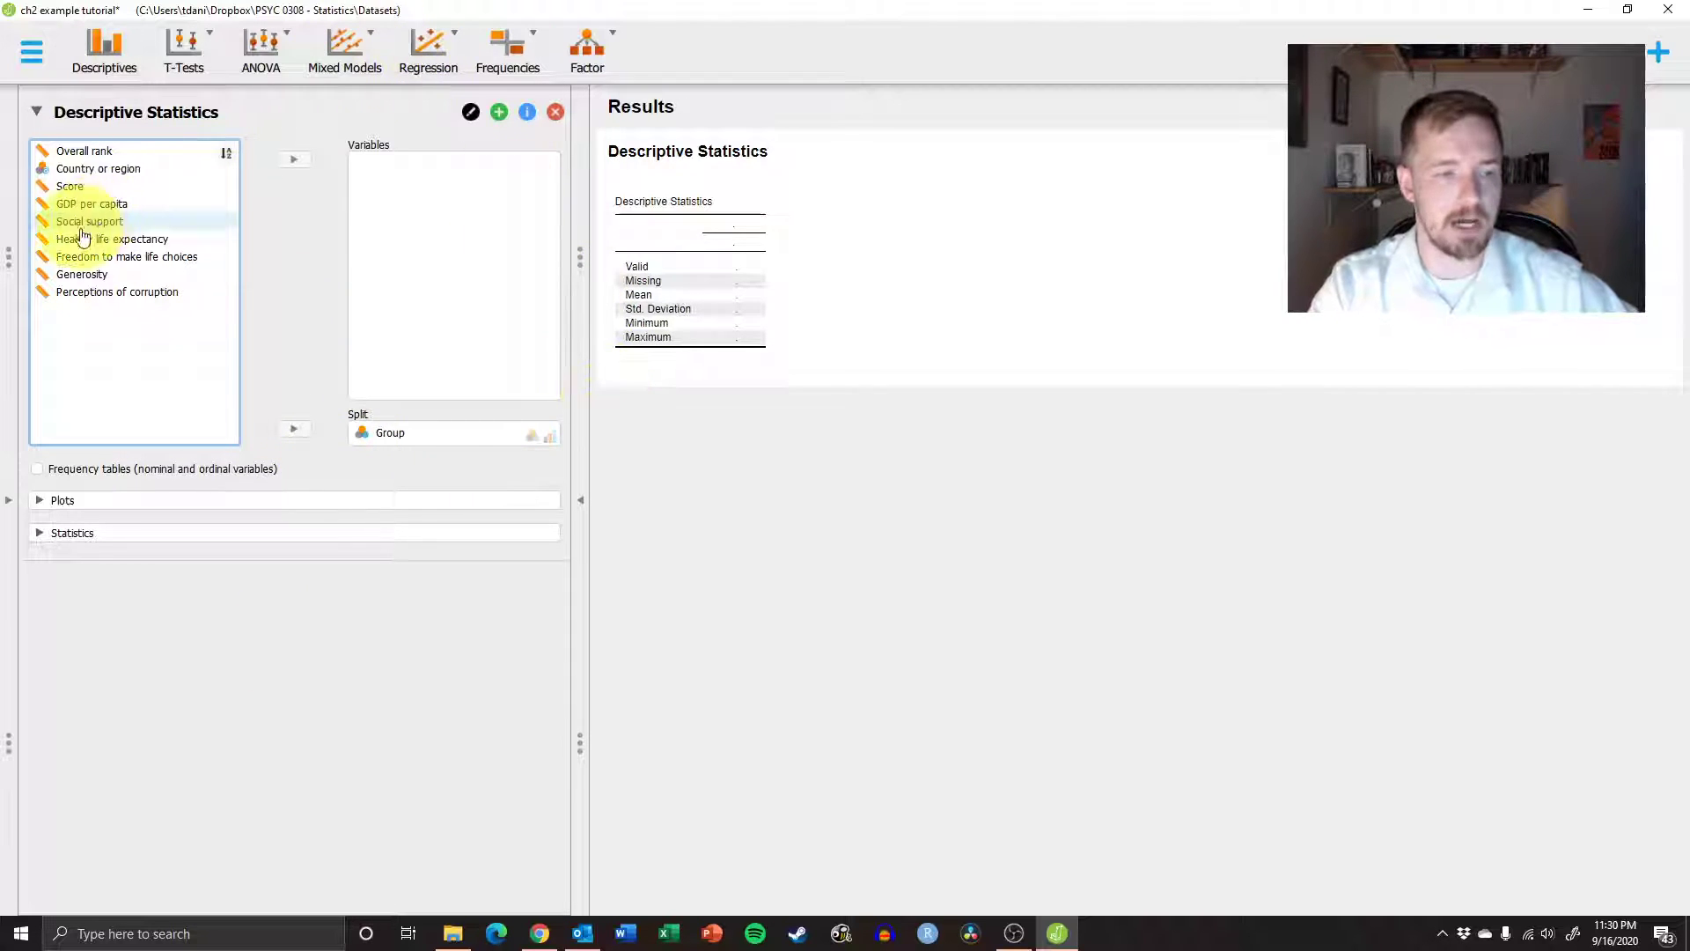
click(72, 187)
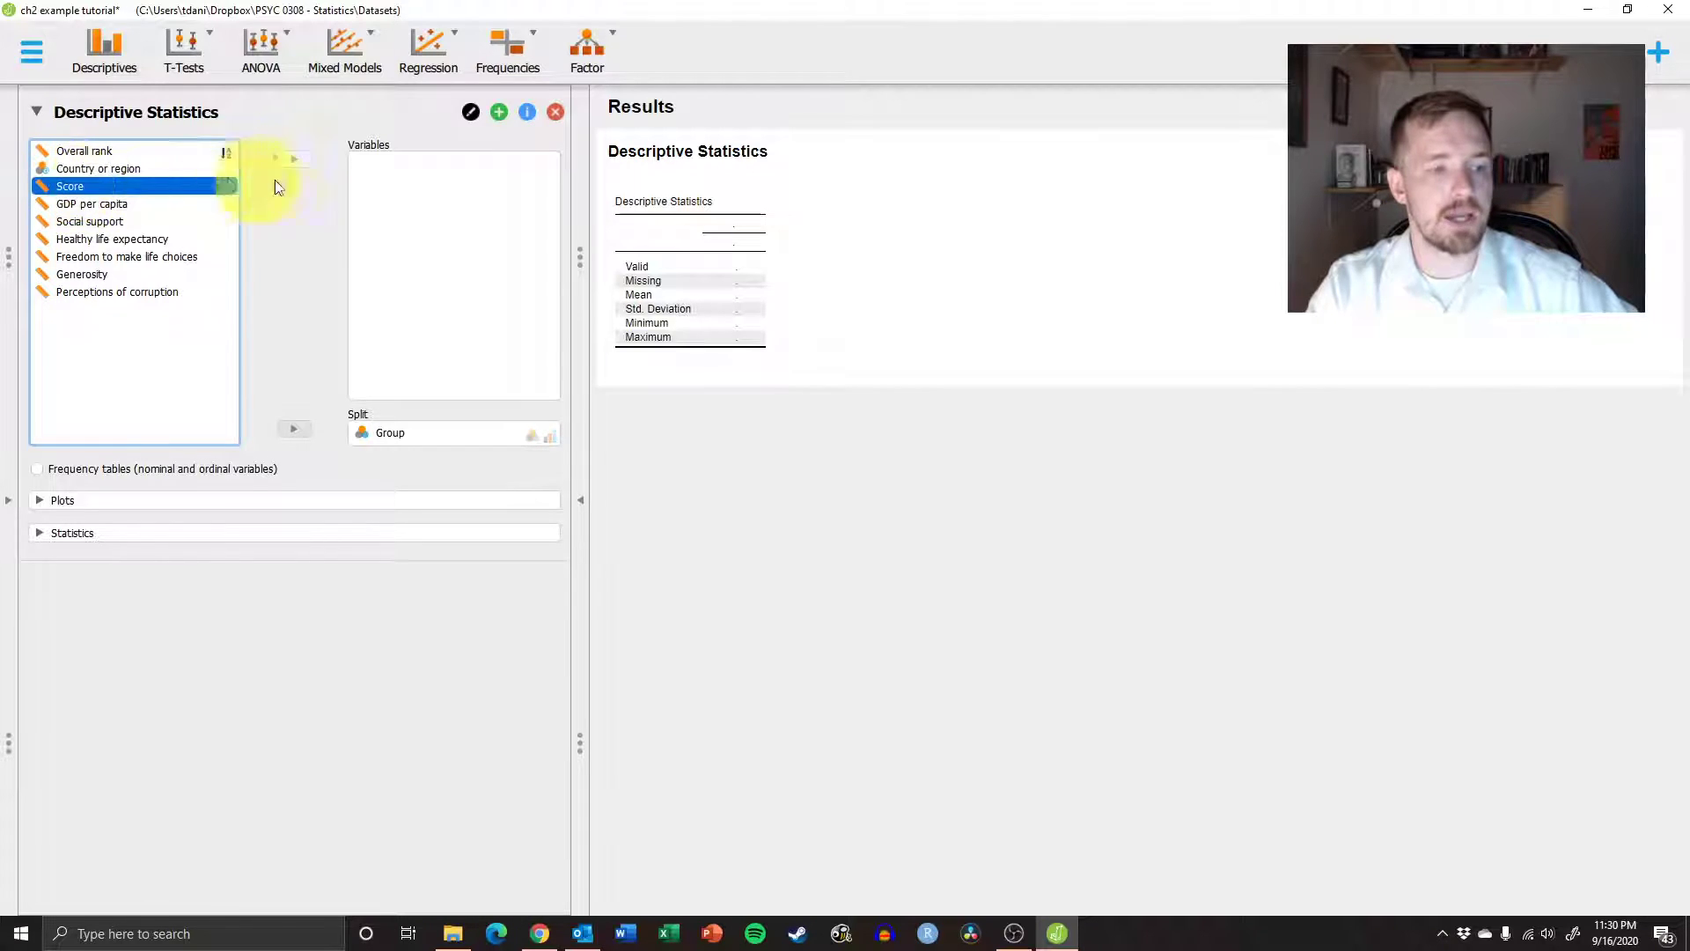
click(296, 161)
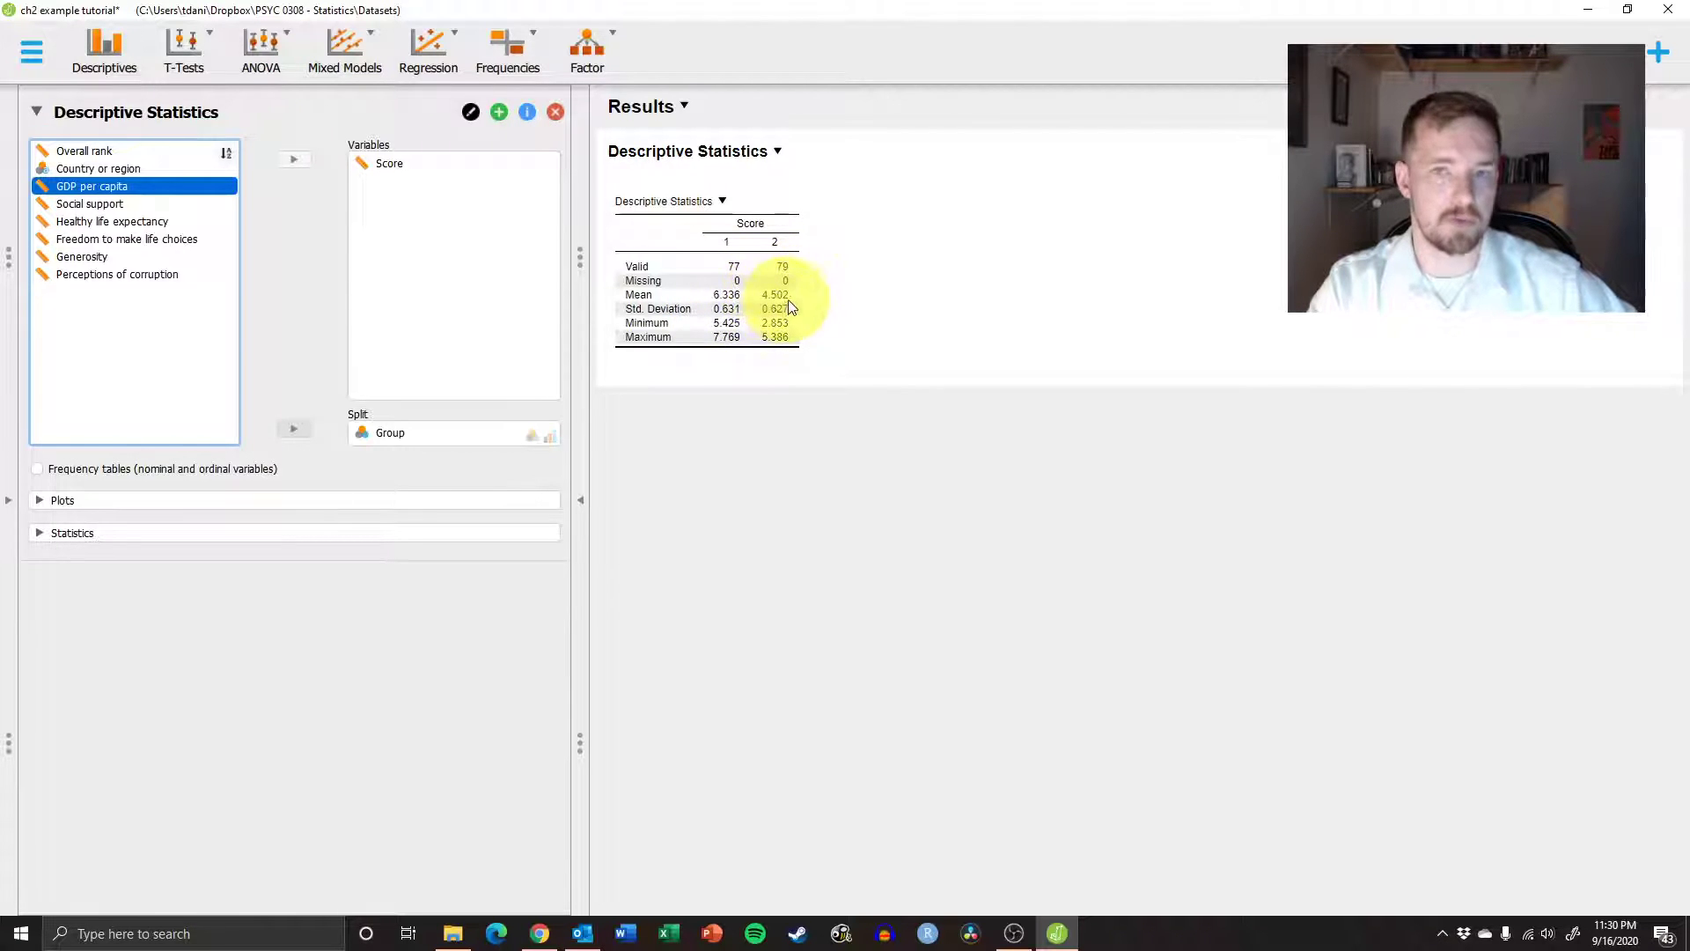
Replace Score with Perceptions of corruption as the analysed variable to compare its statistics between the two groups.
click(387, 164)
click(298, 161)
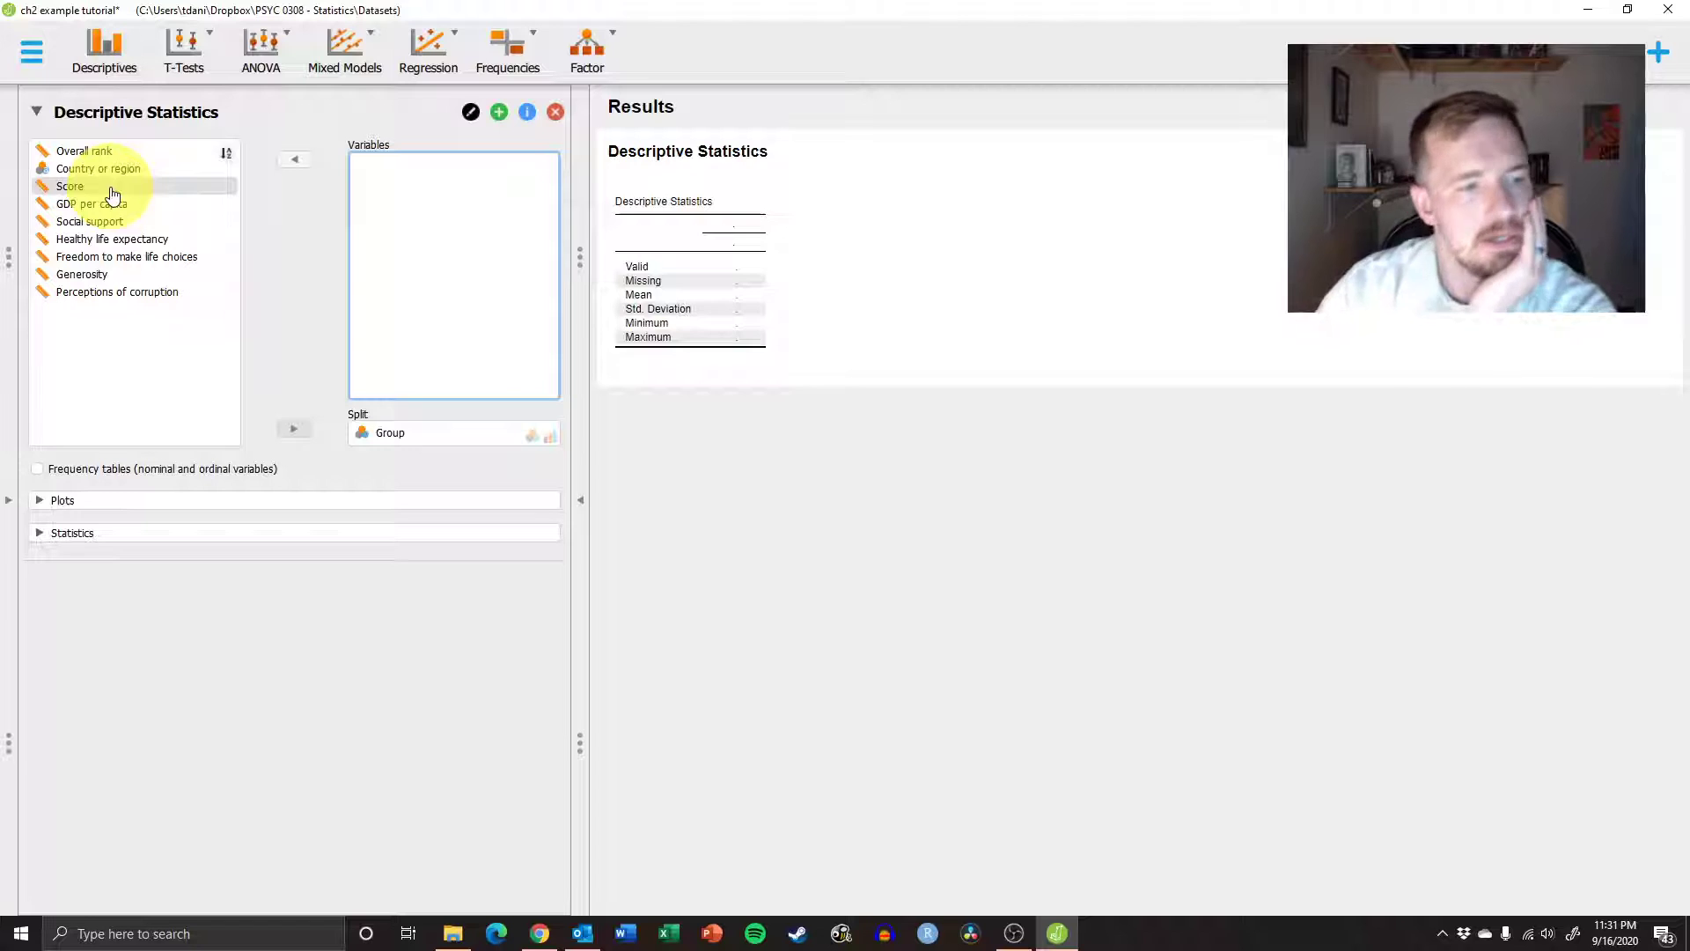
click(119, 293)
click(294, 160)
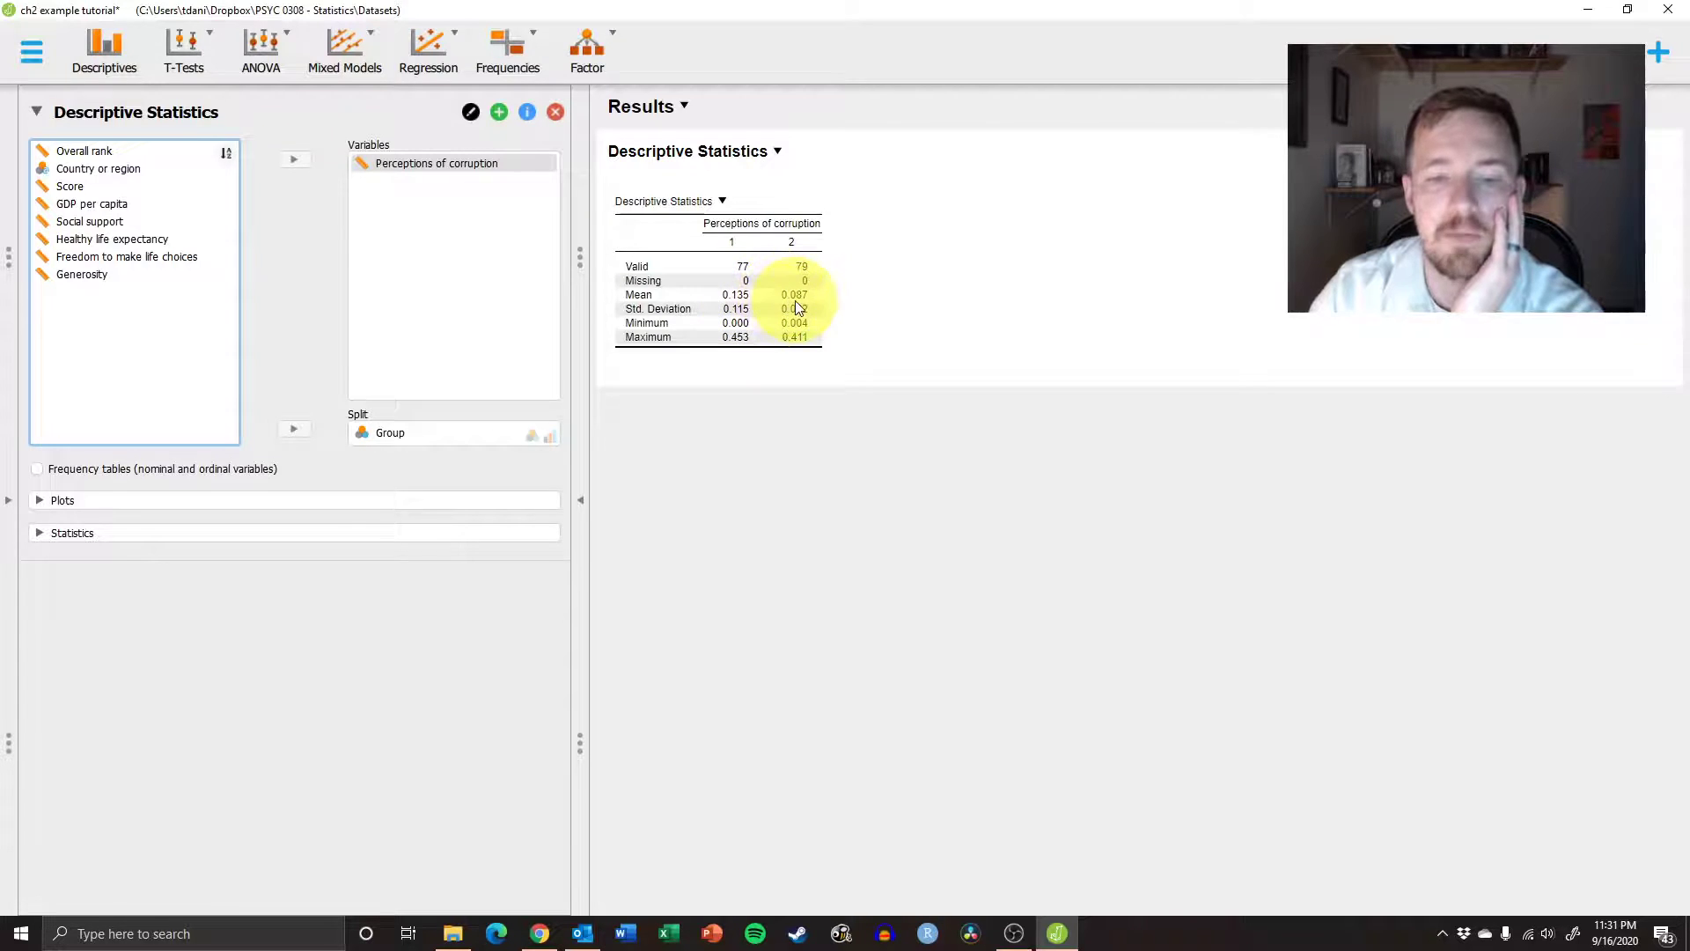
Swap Perceptions of corruption for Generosity to compare its descriptive statistics by group.
drag(388, 162, 189, 182)
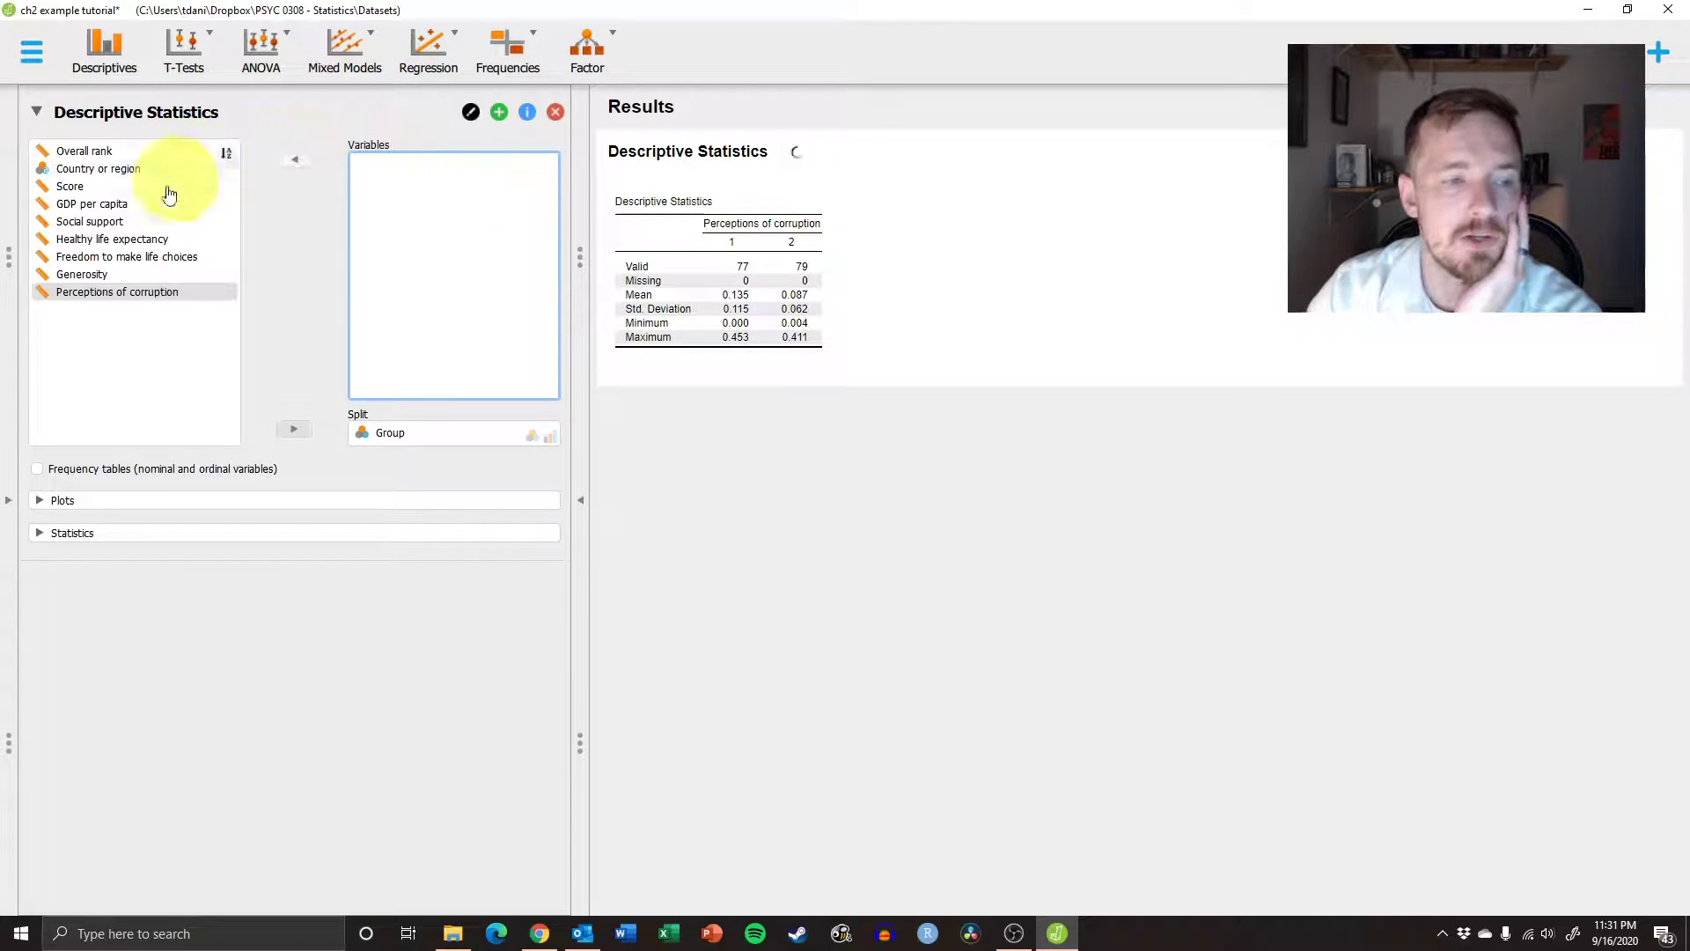
click(110, 273)
click(294, 159)
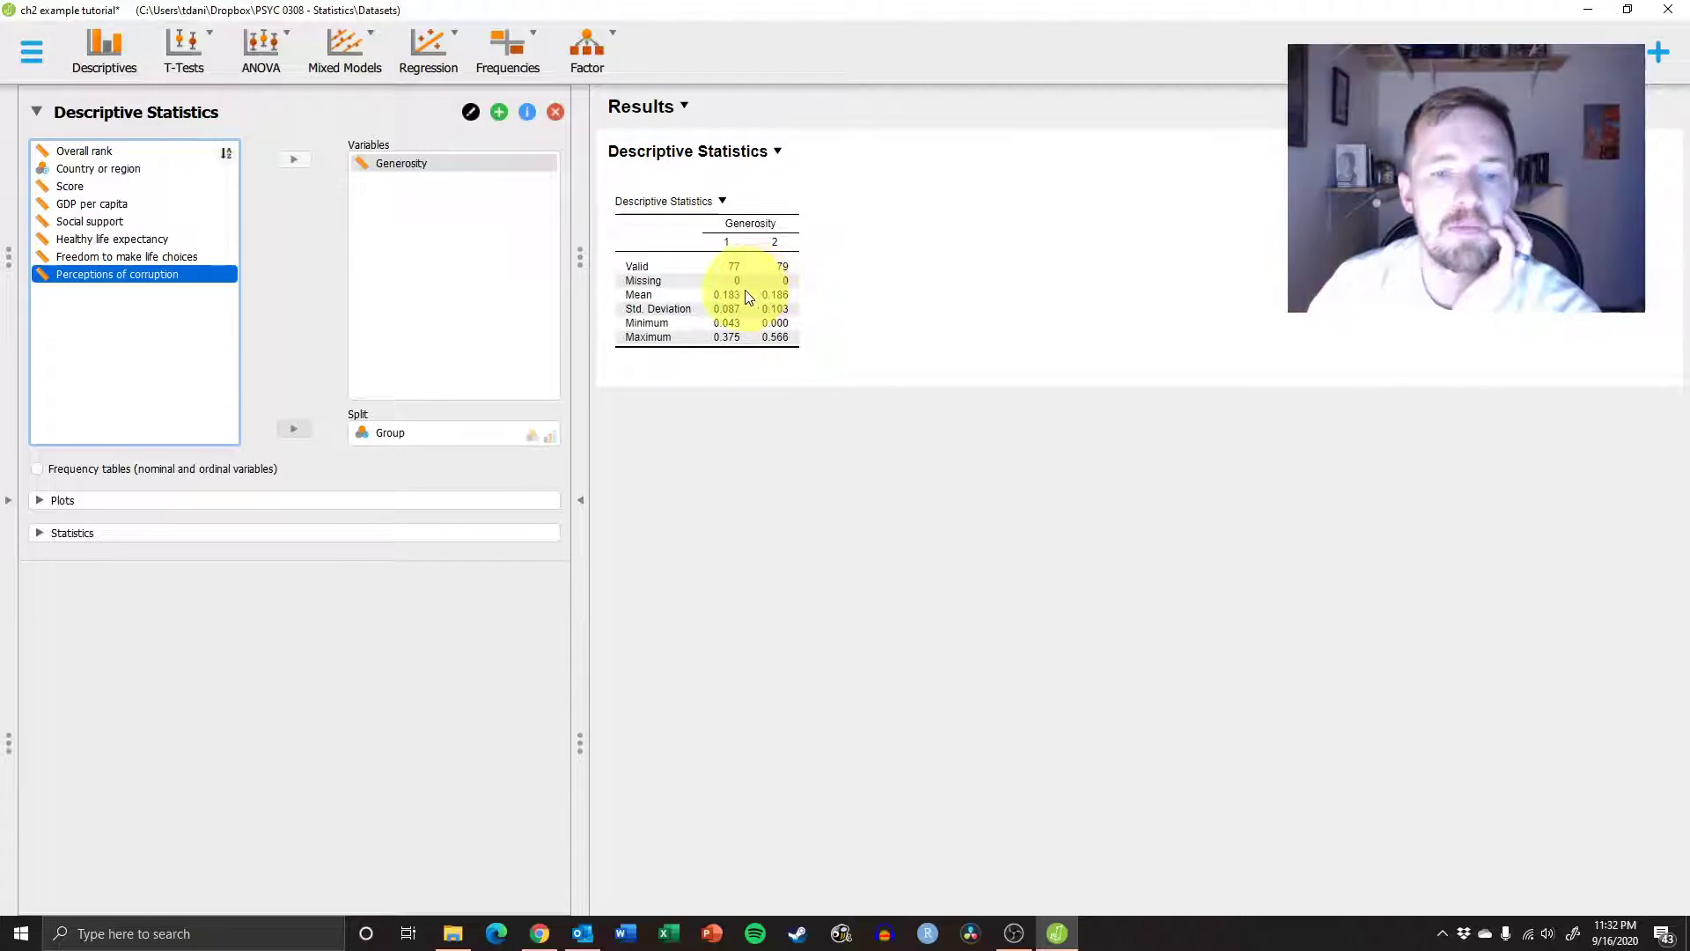
Swap Generosity for Healthy life expectancy to compare its descriptive statistics by group.
click(414, 166)
click(294, 165)
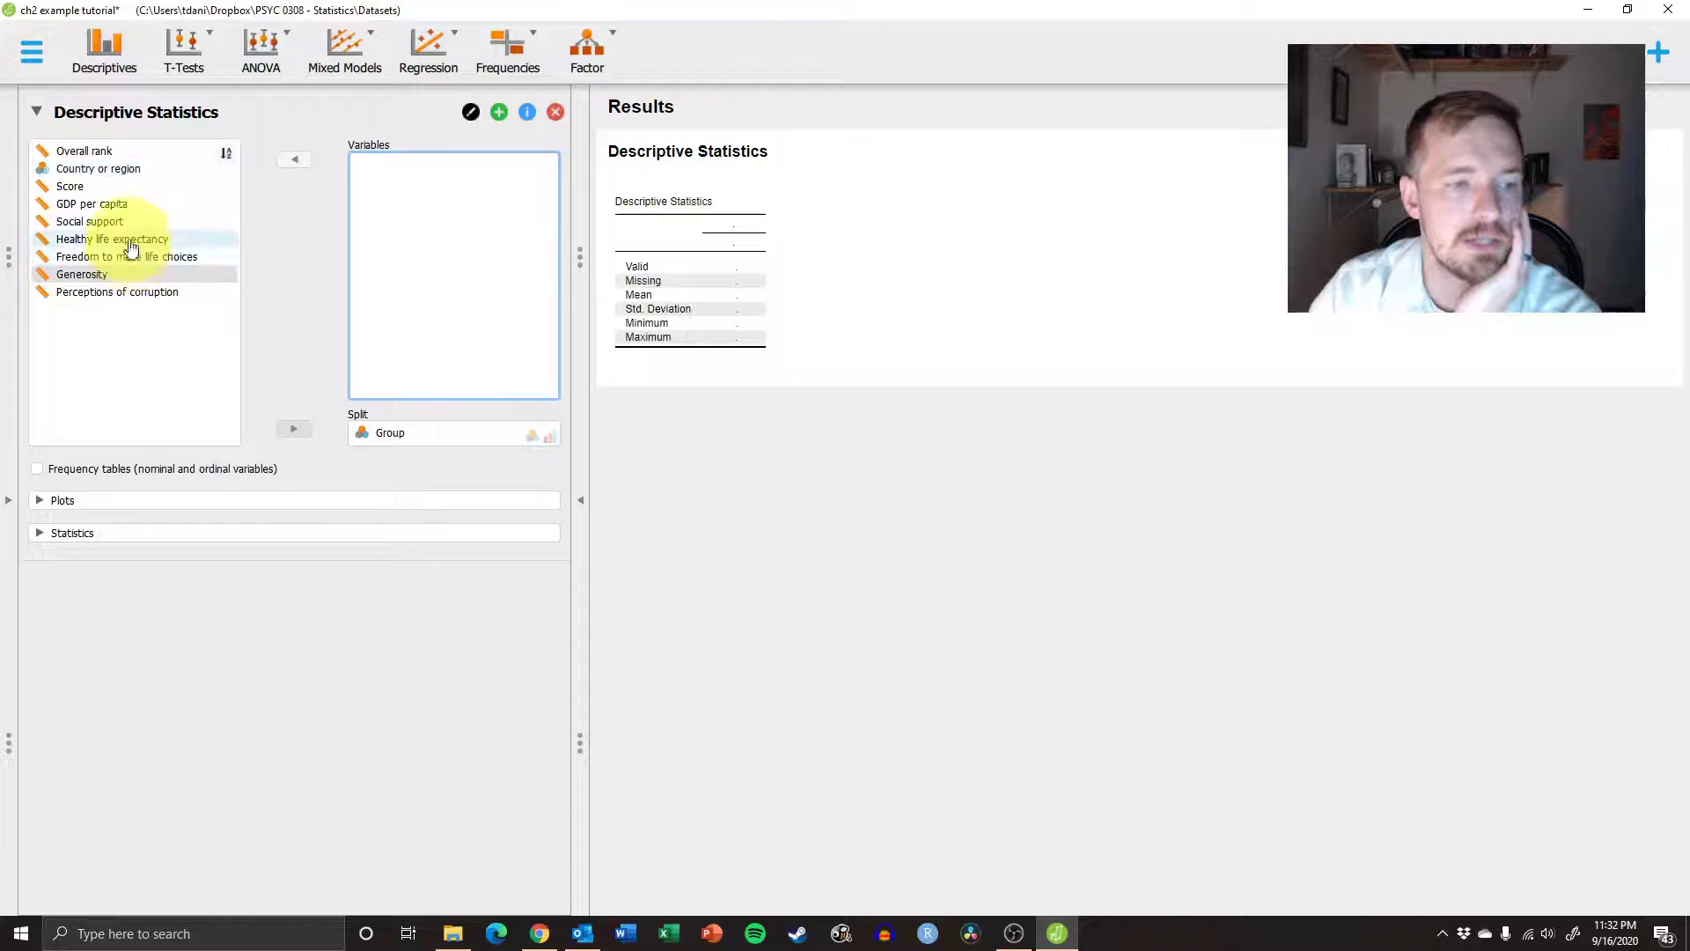
click(132, 239)
click(297, 166)
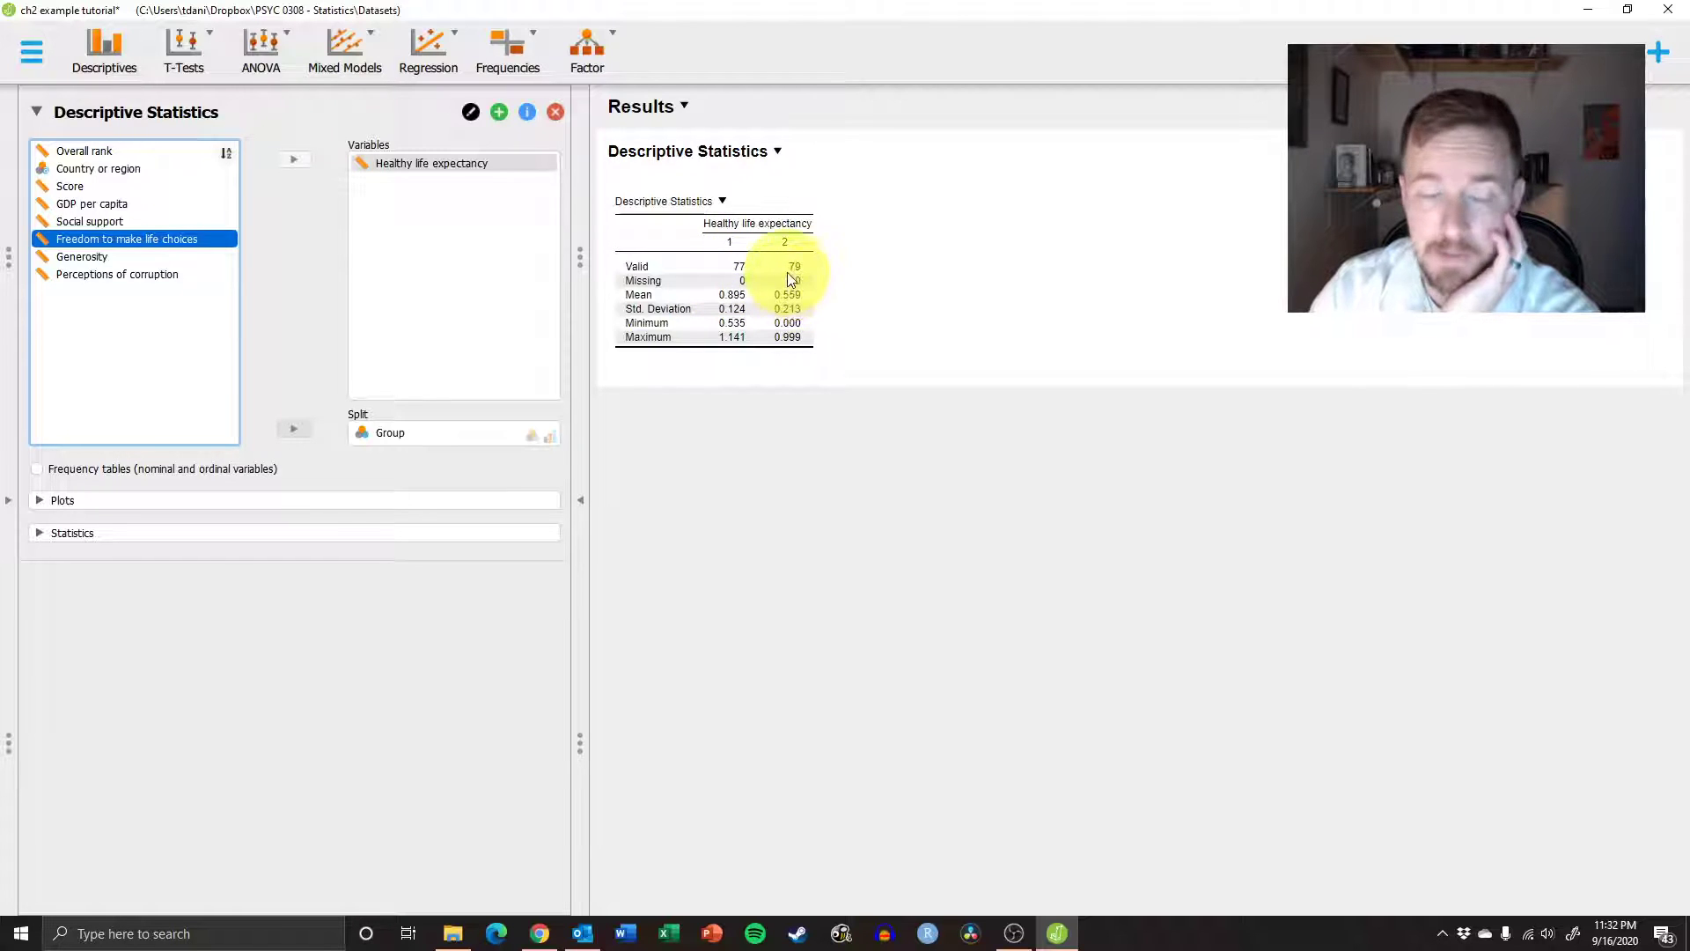
Swap Healthy life expectancy for Social support to compare its descriptive statistics by group.
click(431, 164)
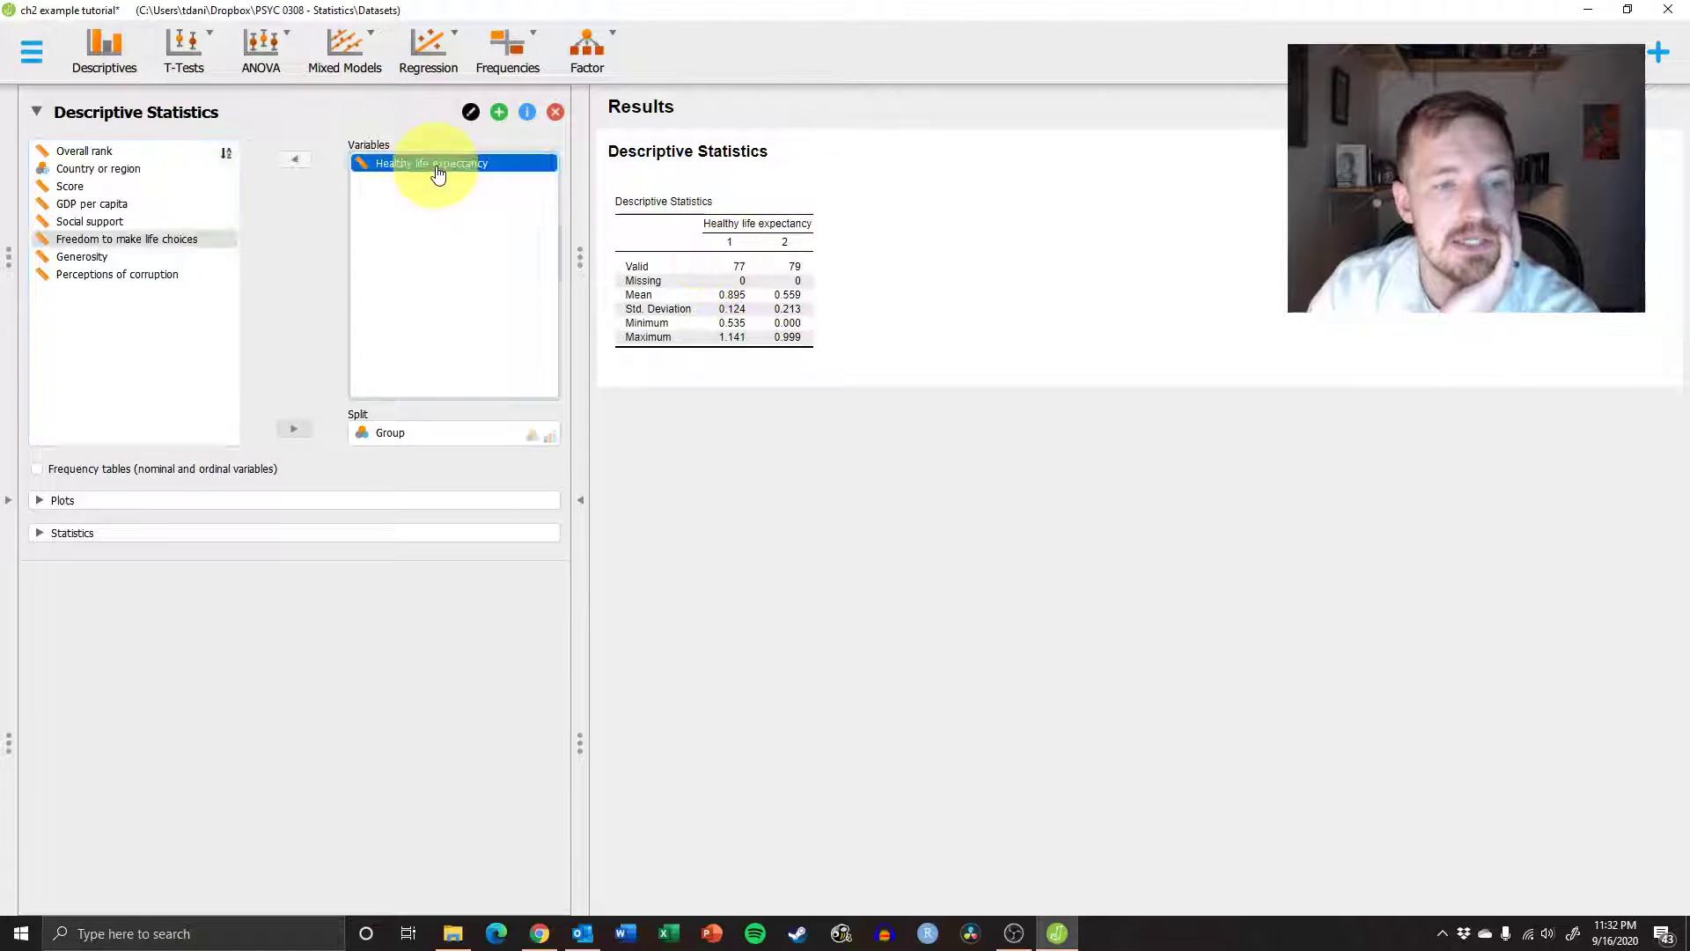
click(293, 158)
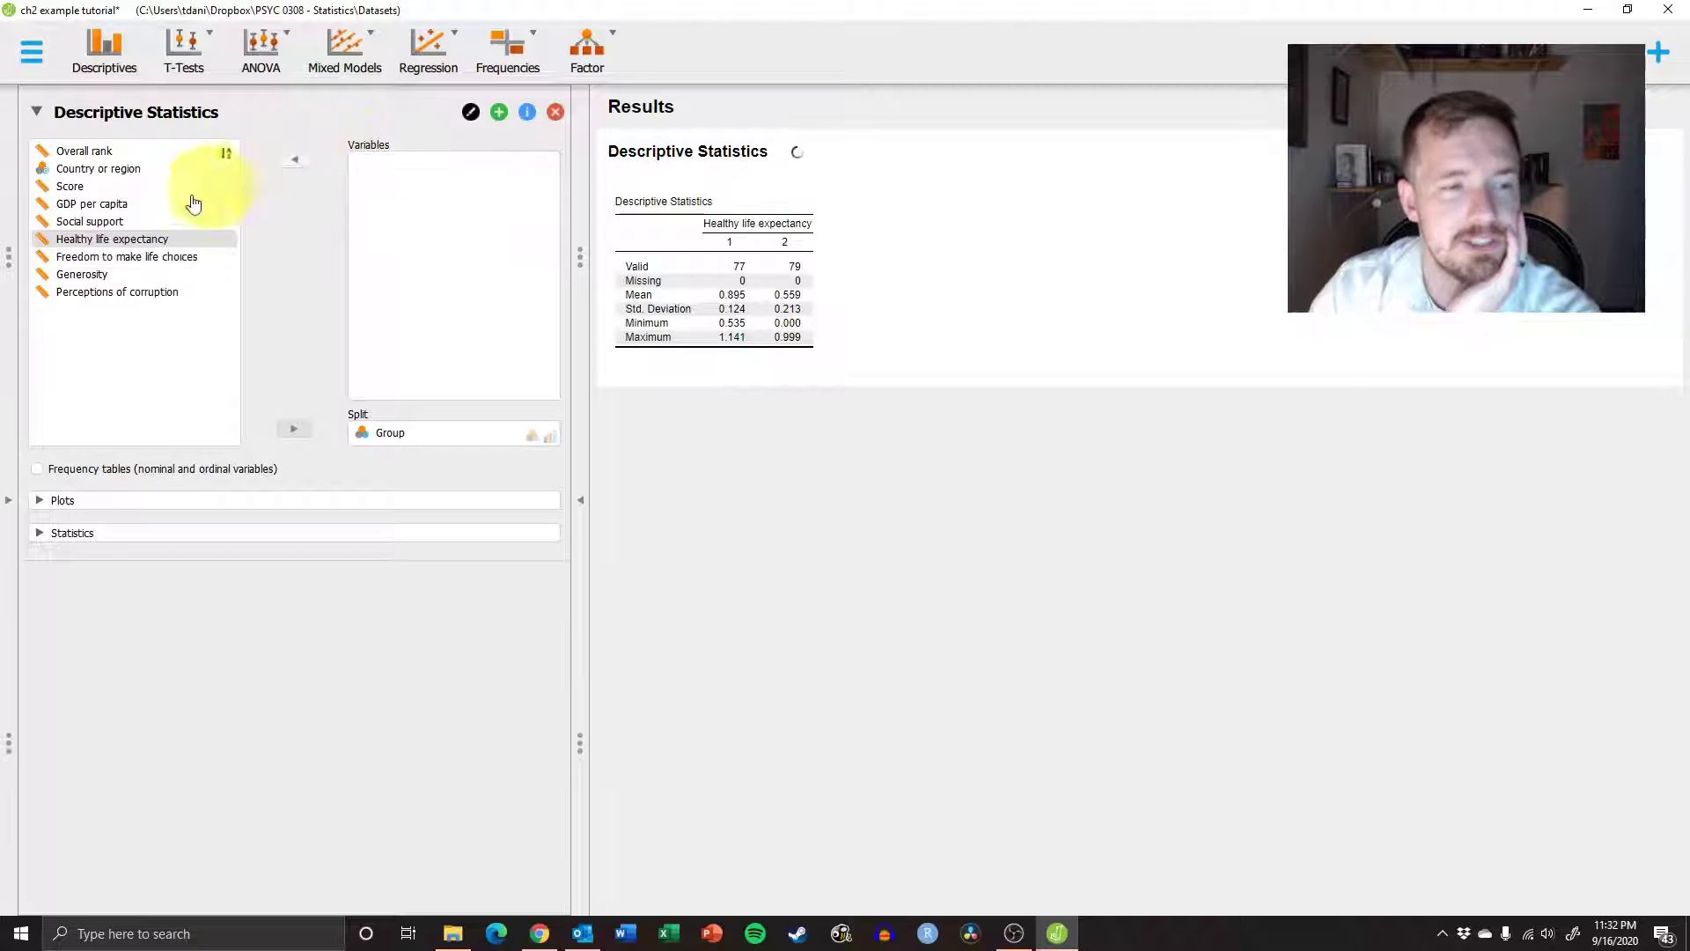
click(132, 221)
click(288, 162)
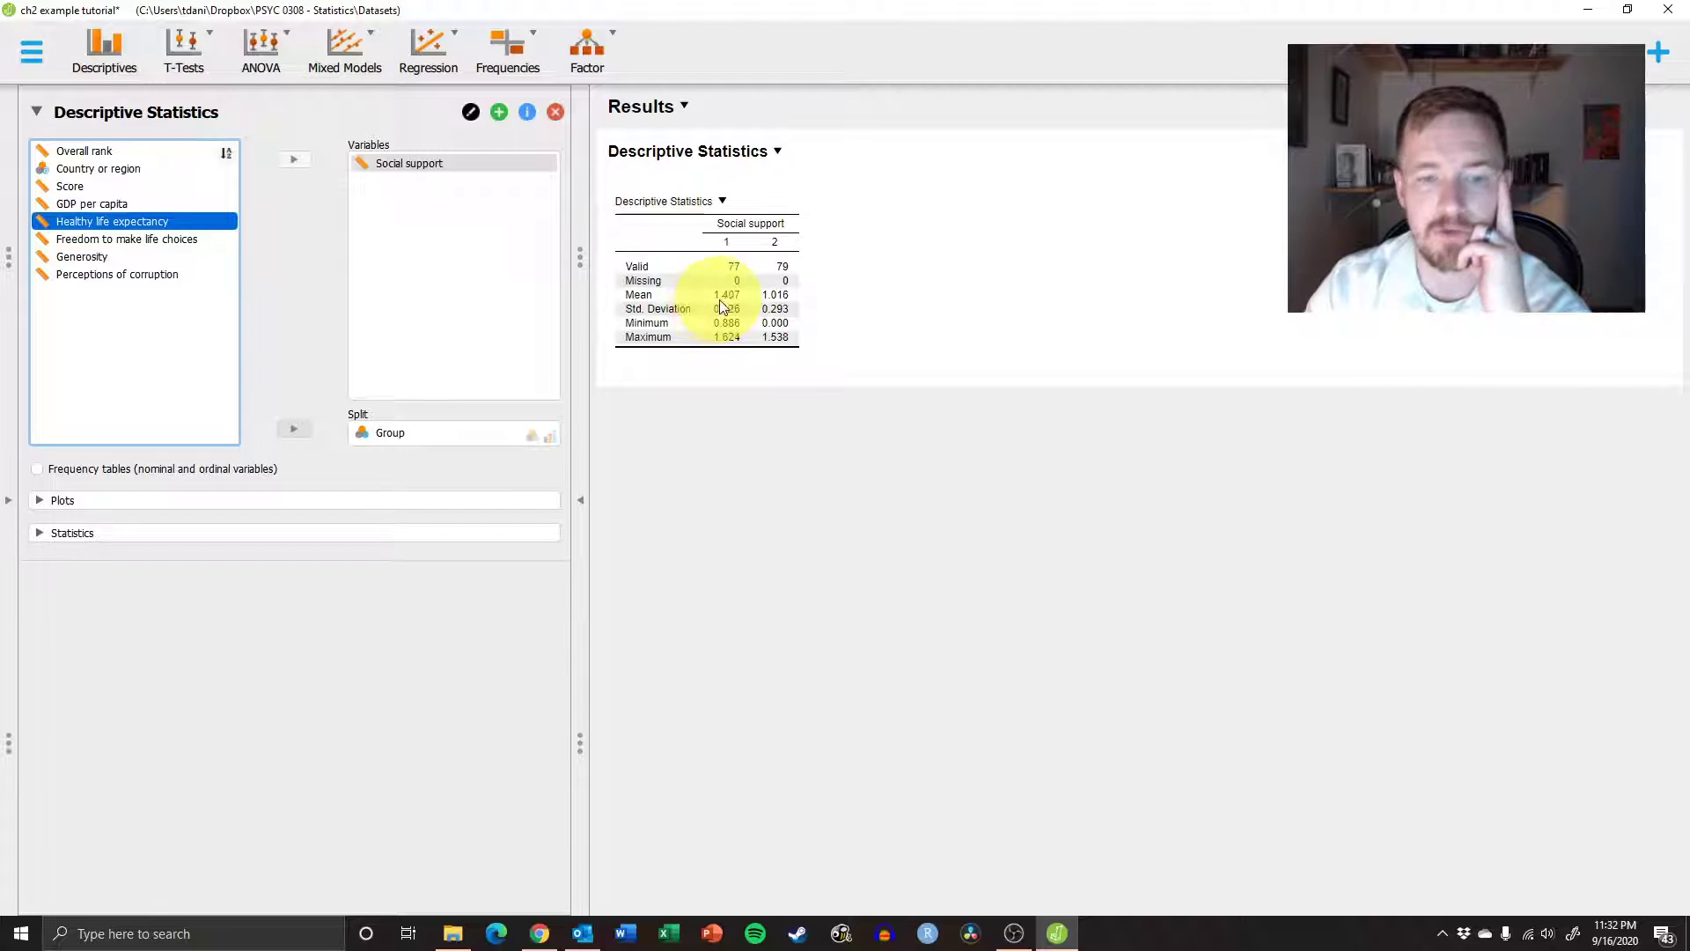
Replace Social support with GDP per capita as the analysed variable, keeping the split by Group.
click(353, 162)
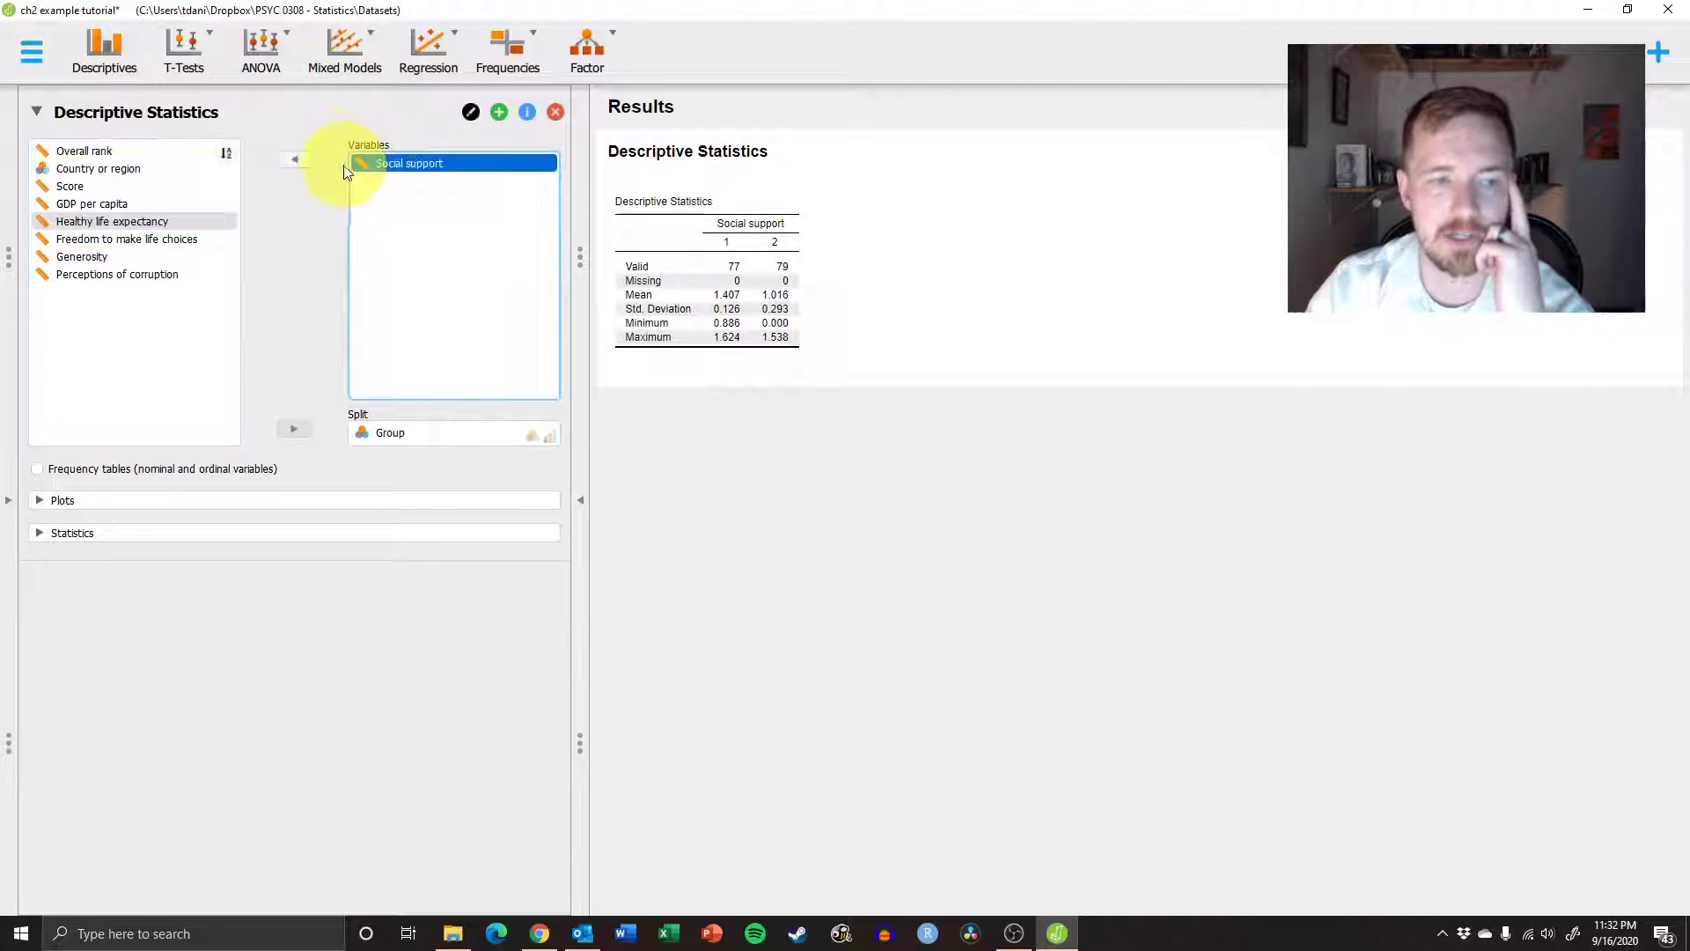
click(294, 159)
click(140, 187)
click(141, 204)
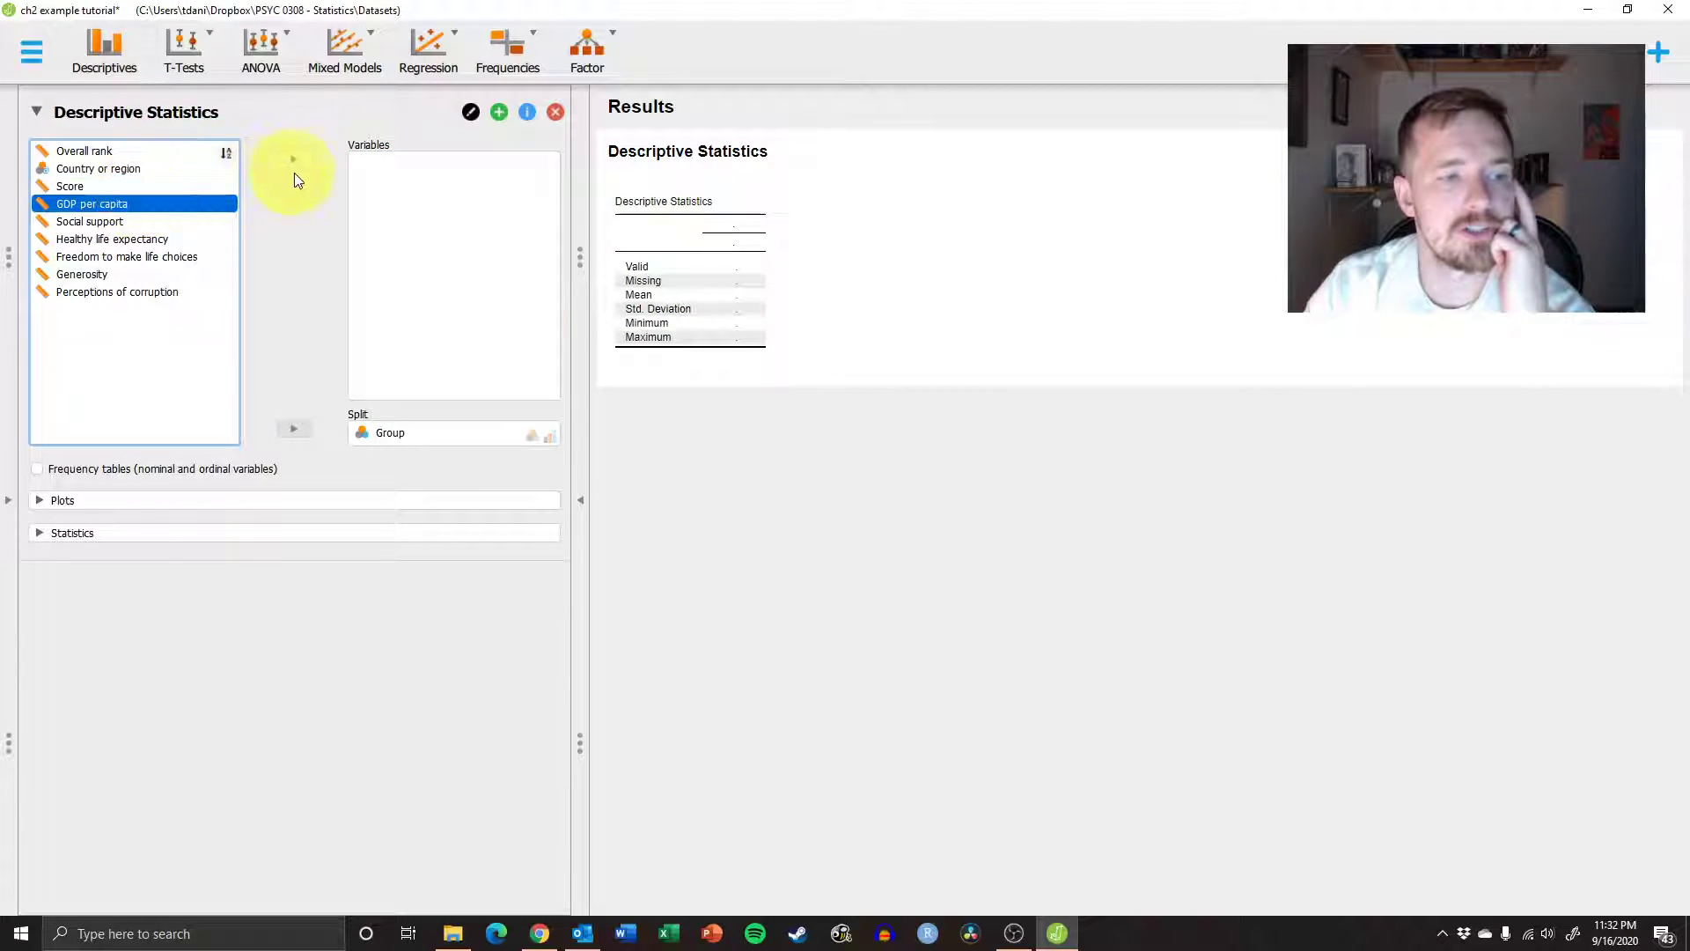
click(294, 159)
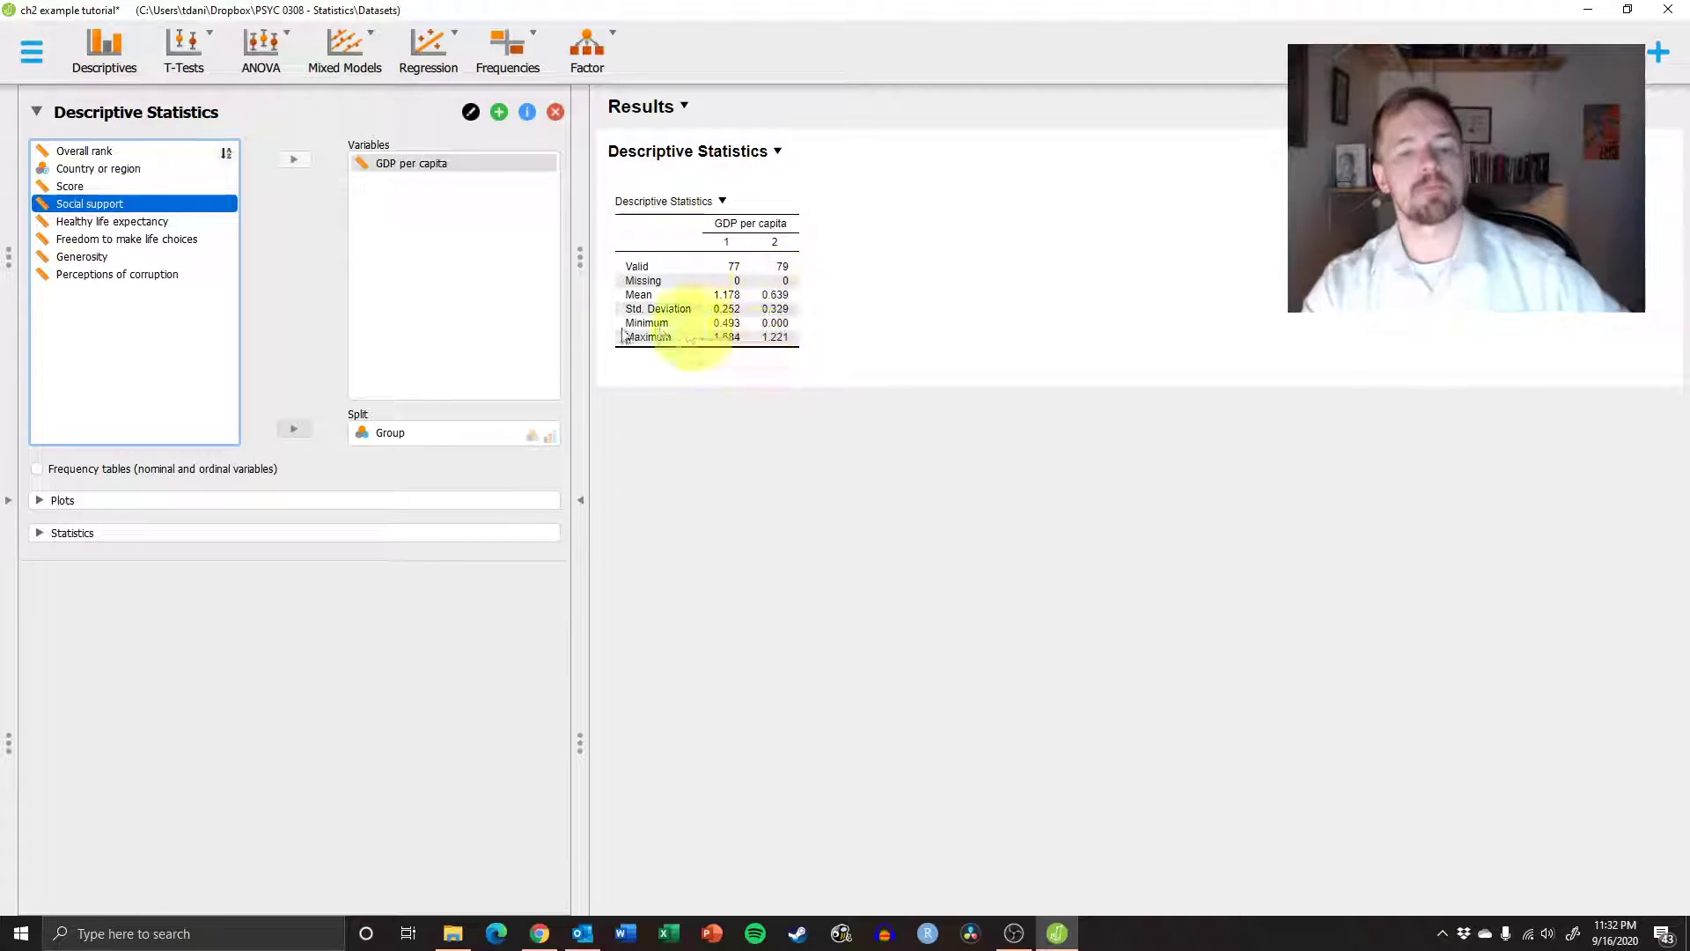
Add the mode and median to the GDP per capita statistics and remove Group as the split variable.
click(75, 535)
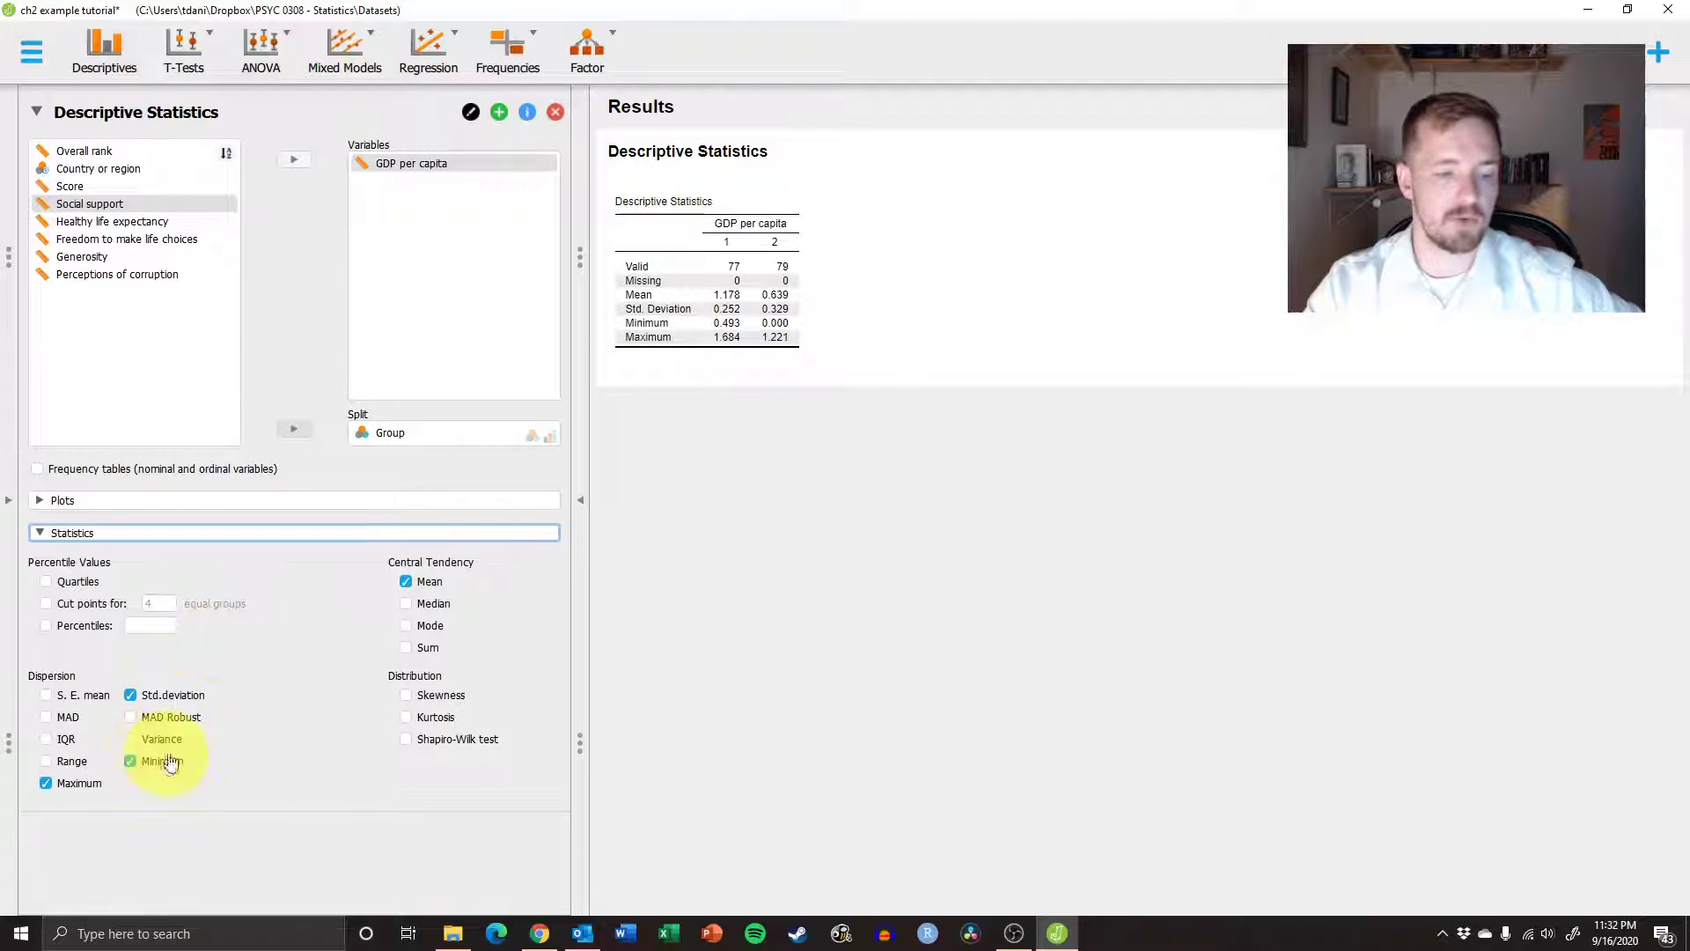
click(430, 627)
click(428, 604)
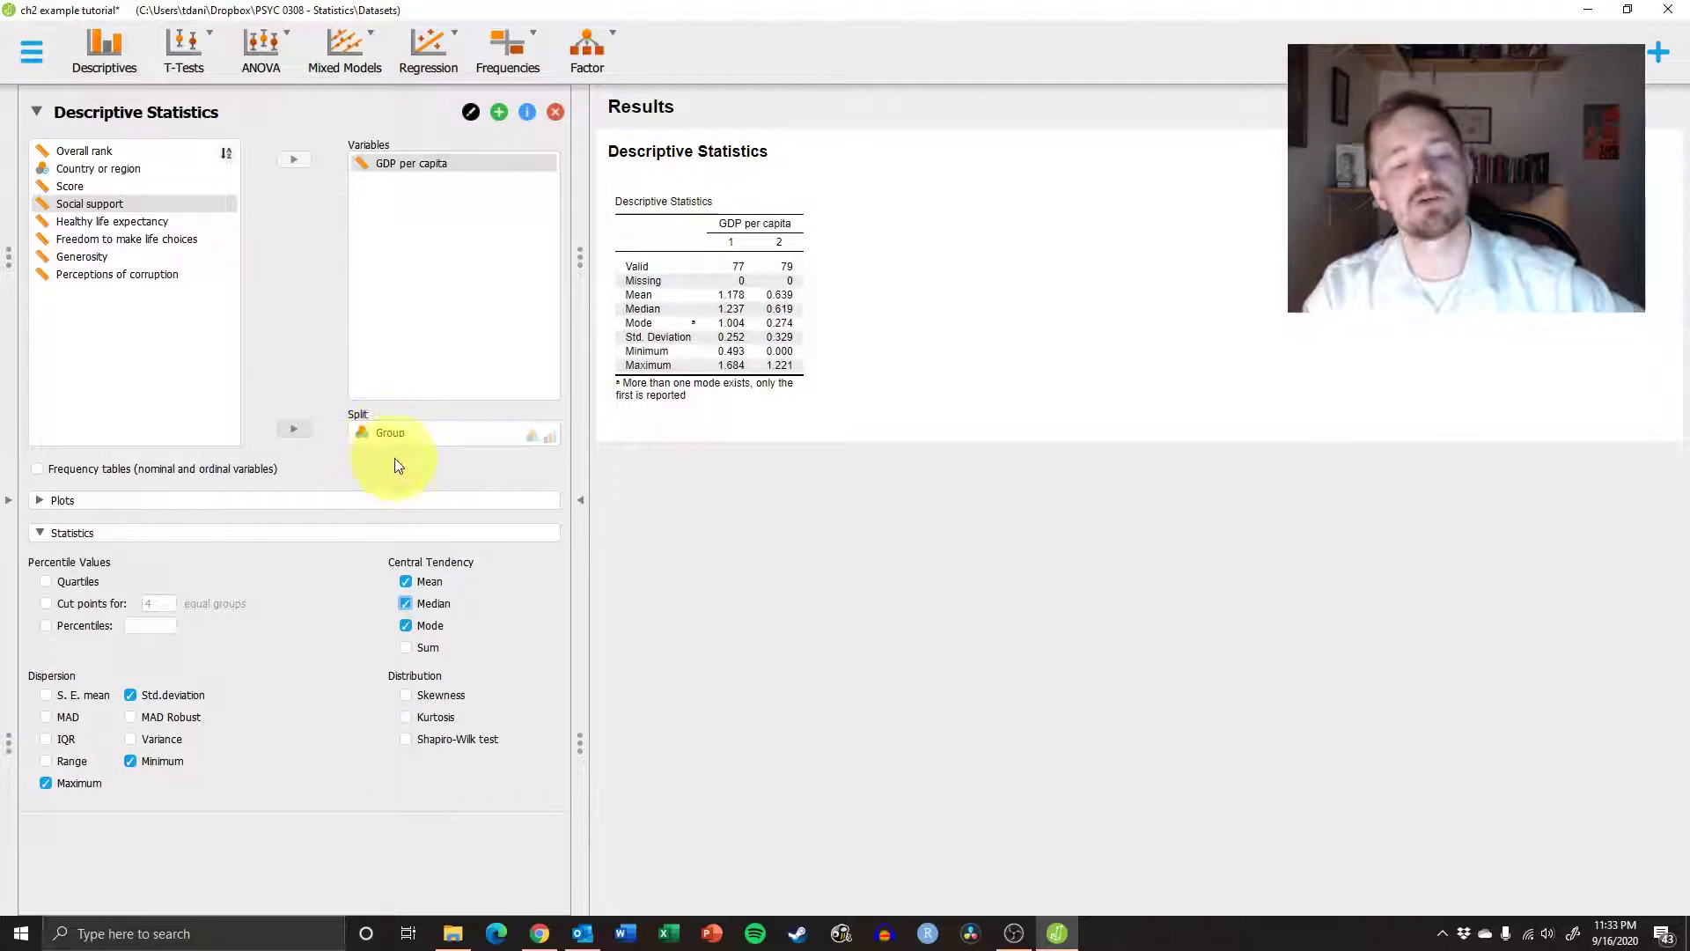
click(416, 435)
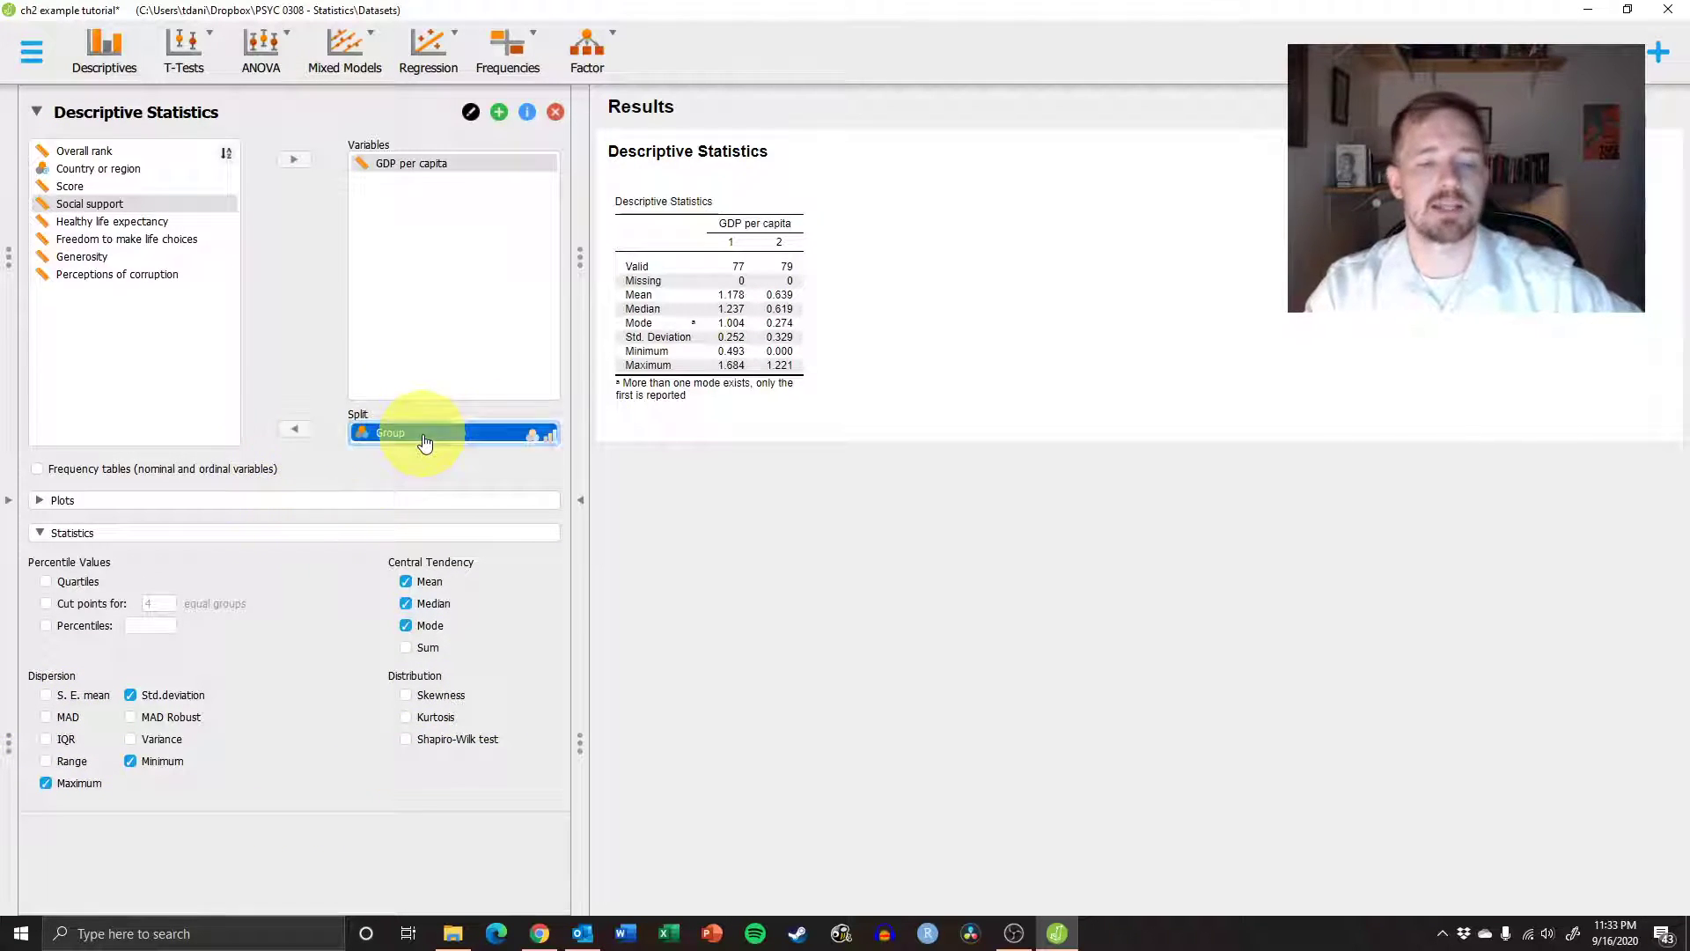
click(294, 432)
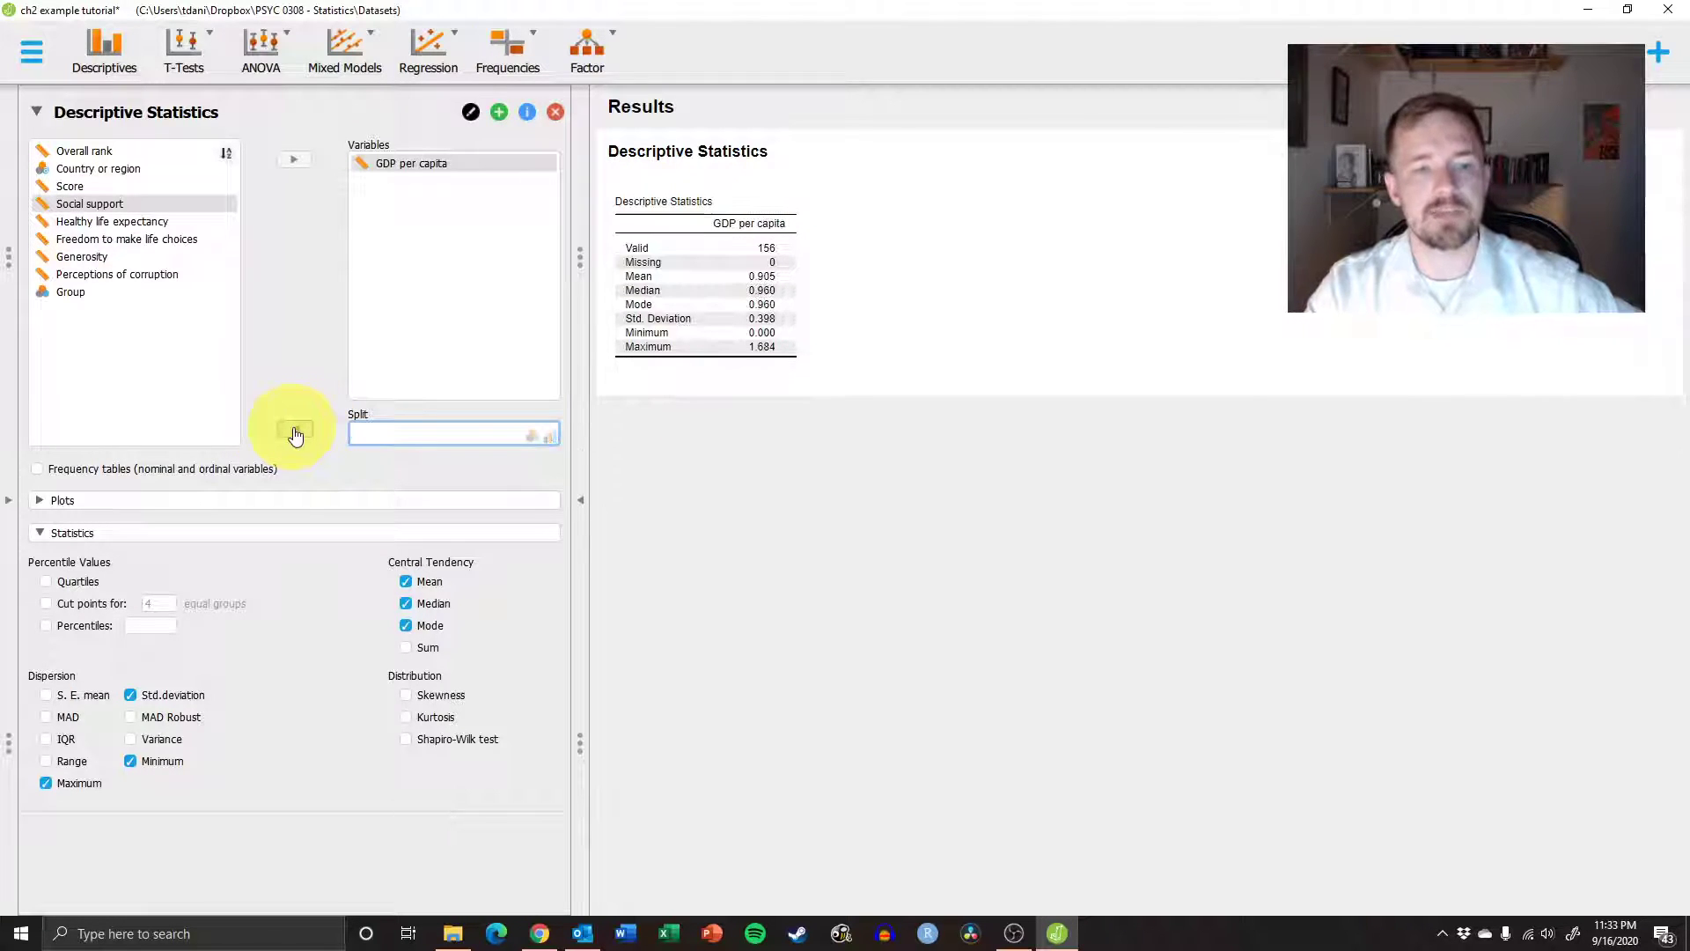